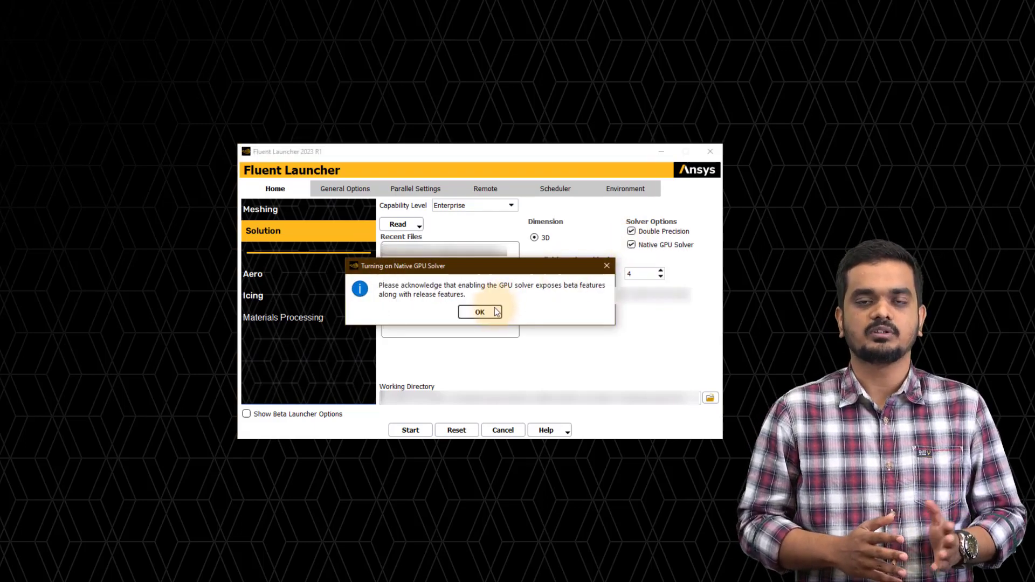
Step: Acknowledge the native GPU solver's beta features notice and read the car's mesh file into the solution session
left_click(492, 310)
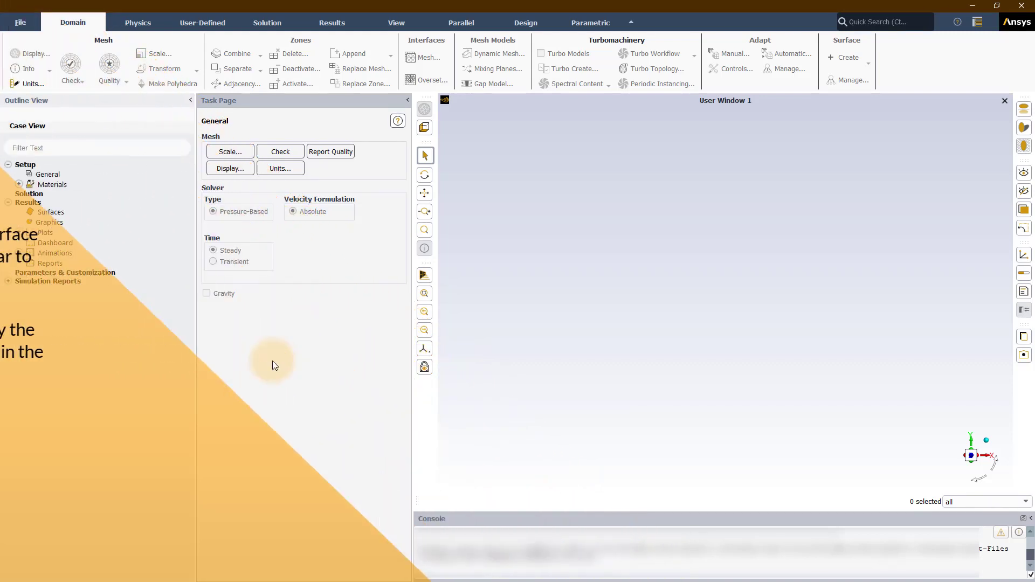
left_click(27, 26)
mouse_move(29, 37)
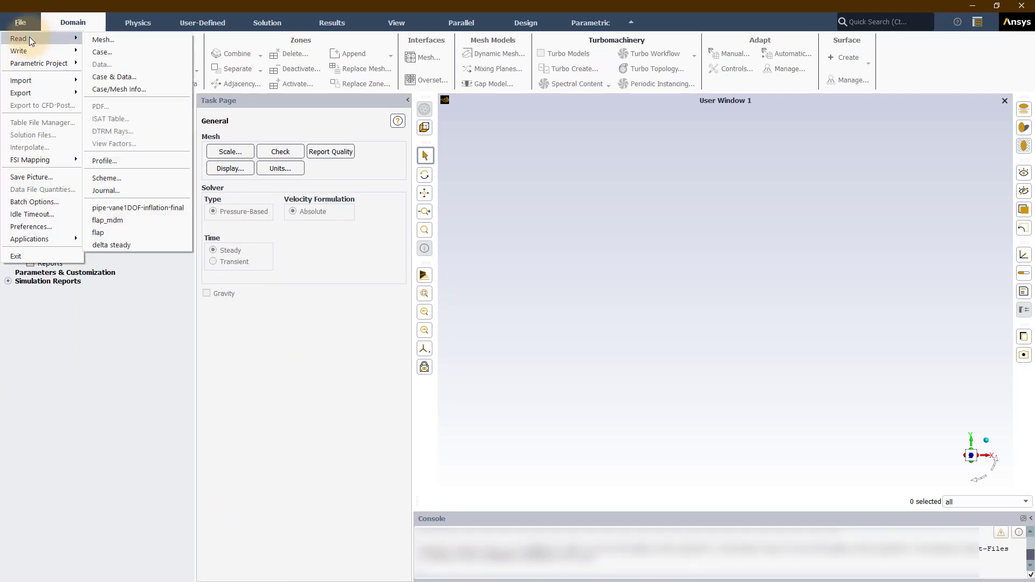
left_click(115, 41)
left_click(489, 274)
left_click(674, 345)
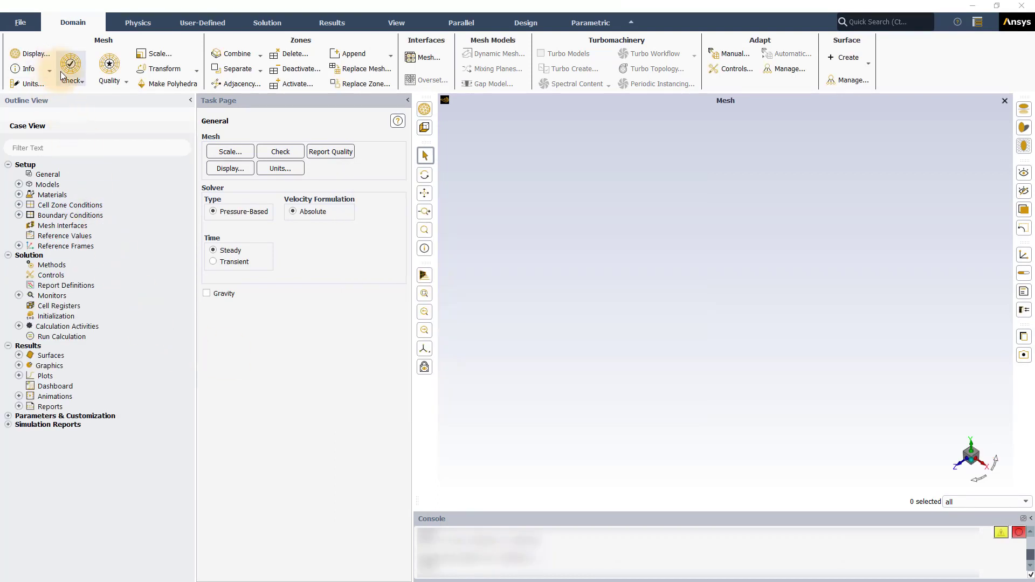
Step: Display the faces of the car, wheel and moving ground surfaces in the mesh view
left_click(34, 53)
scroll(399, 345, "down", 5)
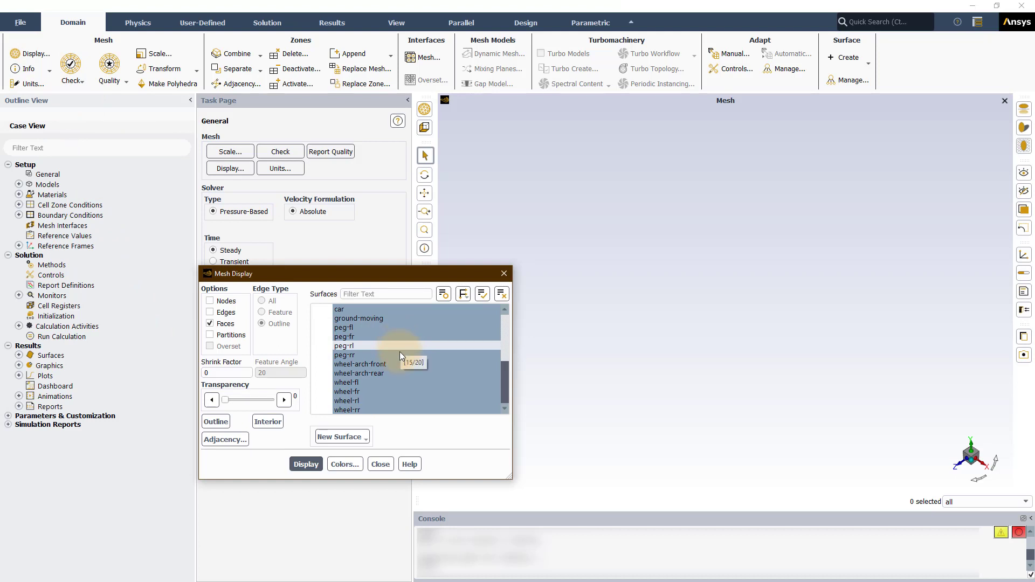
left_click(306, 465)
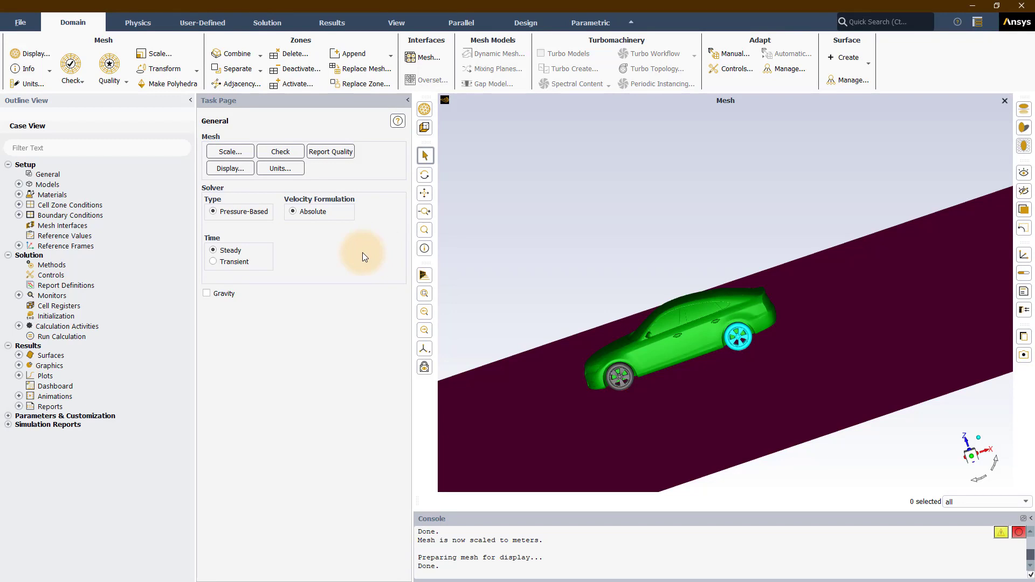
Step: Set the viscous model to k-omega (2 eqn) with the GEKO variant
left_click(138, 22)
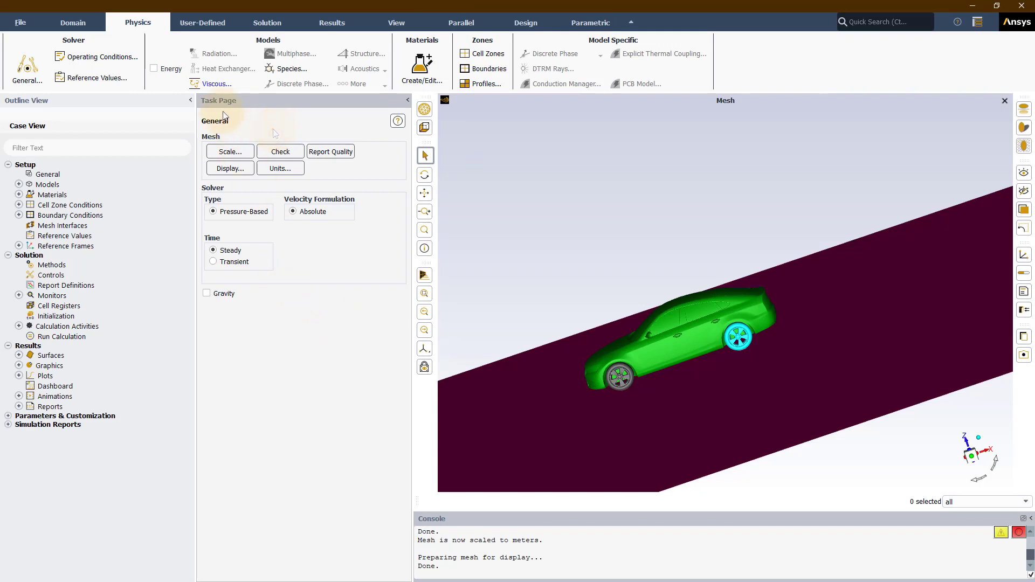
left_click(212, 84)
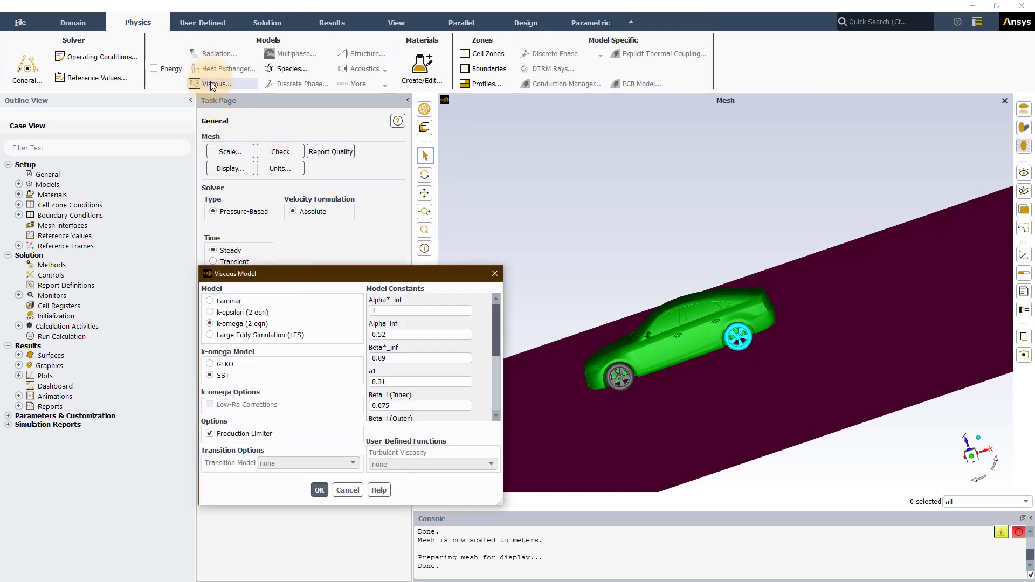
left_click_drag(340, 270, 400, 188)
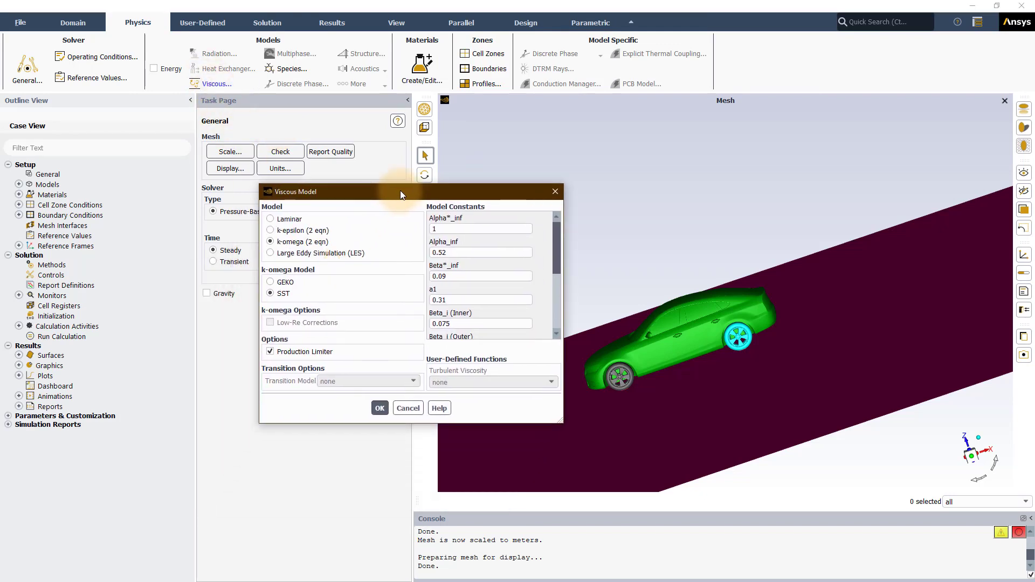
left_click(270, 219)
left_click(270, 231)
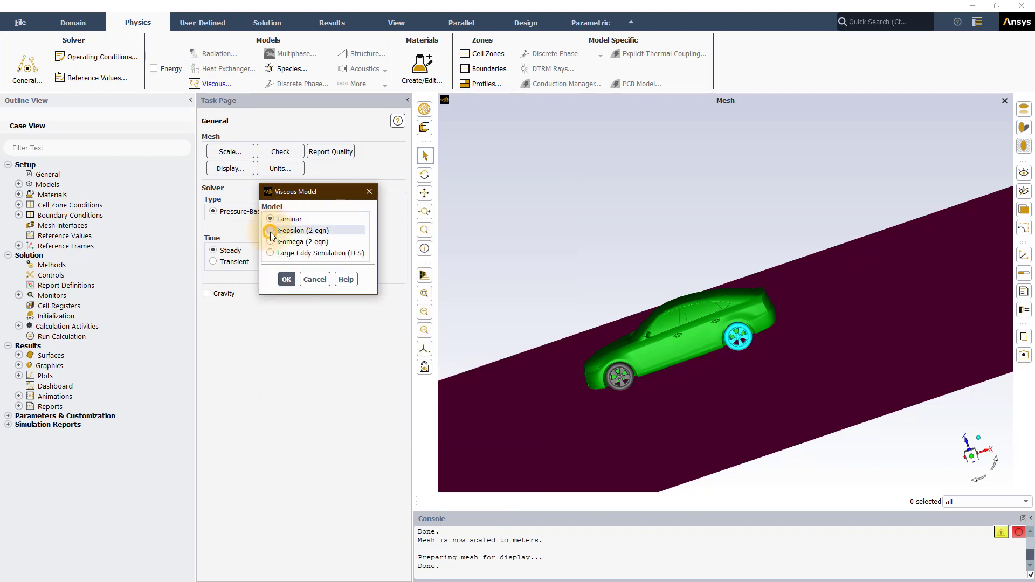
left_click(270, 242)
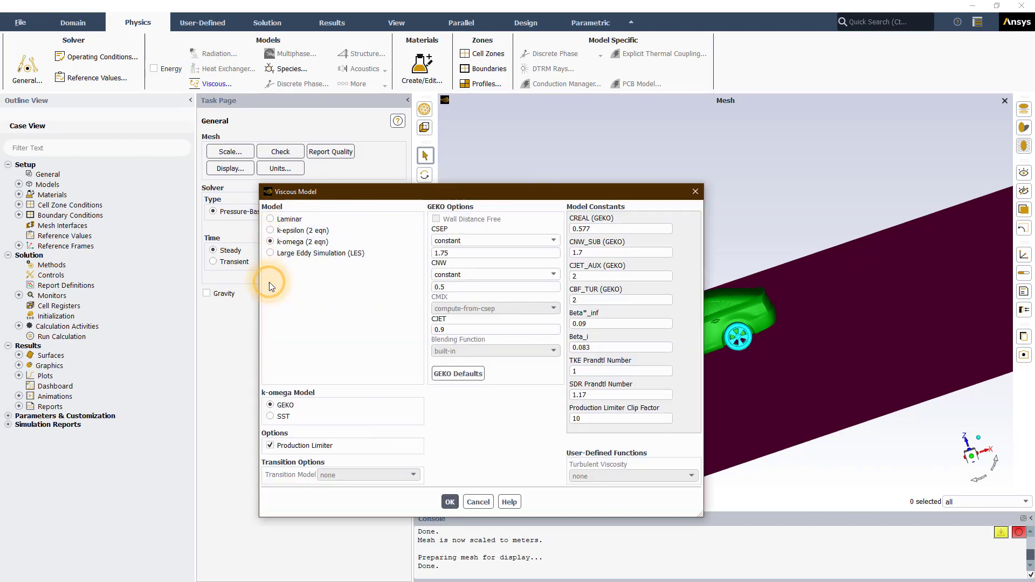
left_click(271, 254)
left_click(271, 242)
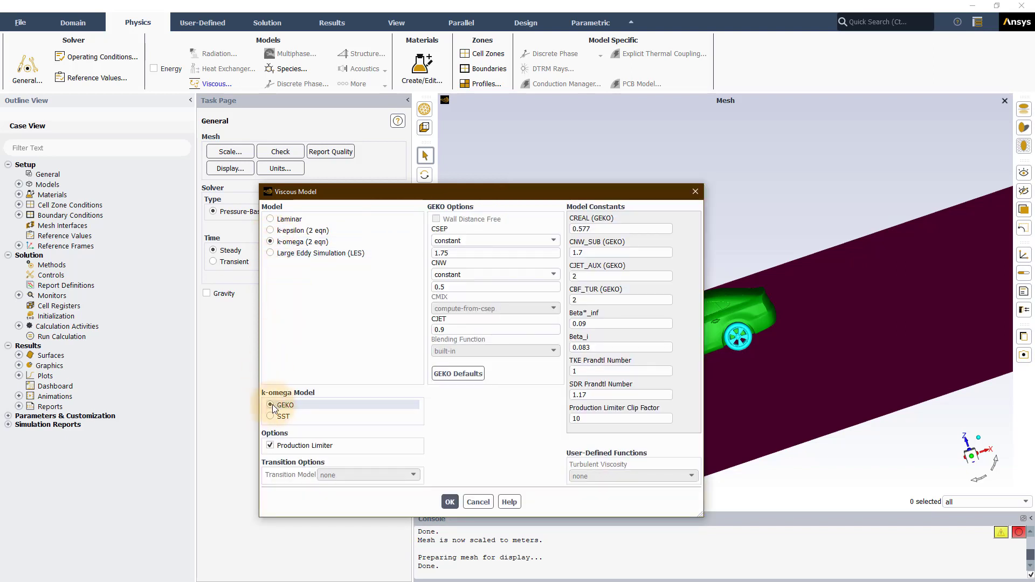
left_click(448, 503)
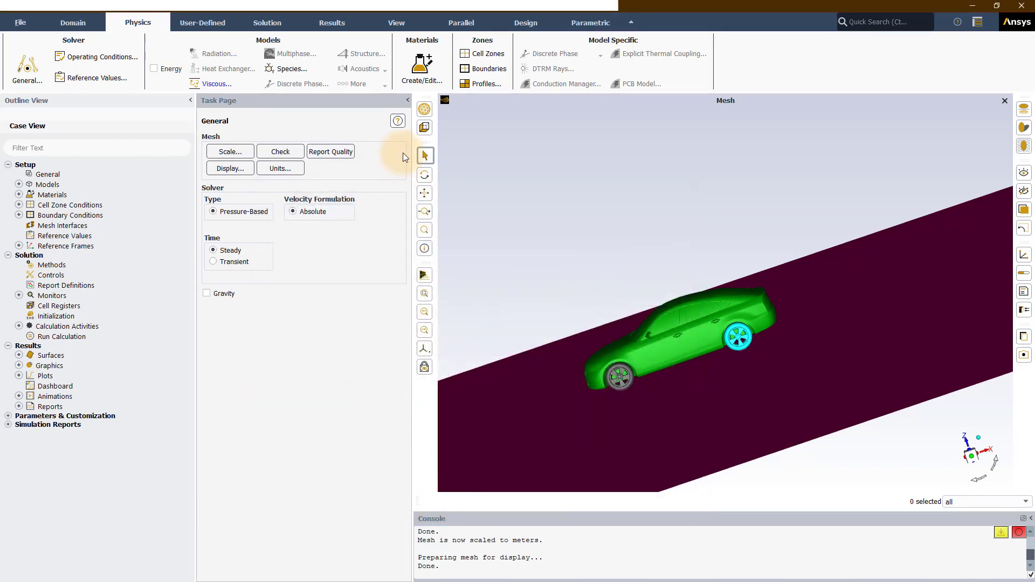
Step: Examine the definition methods offered for air's density and viscosity in the material settings
left_click(421, 81)
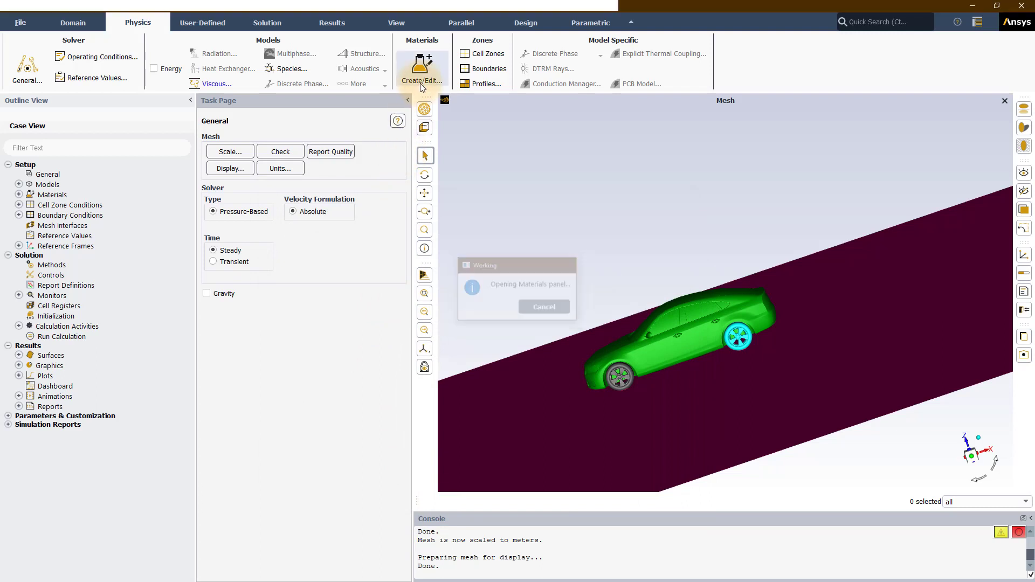
left_click_drag(392, 278, 413, 187)
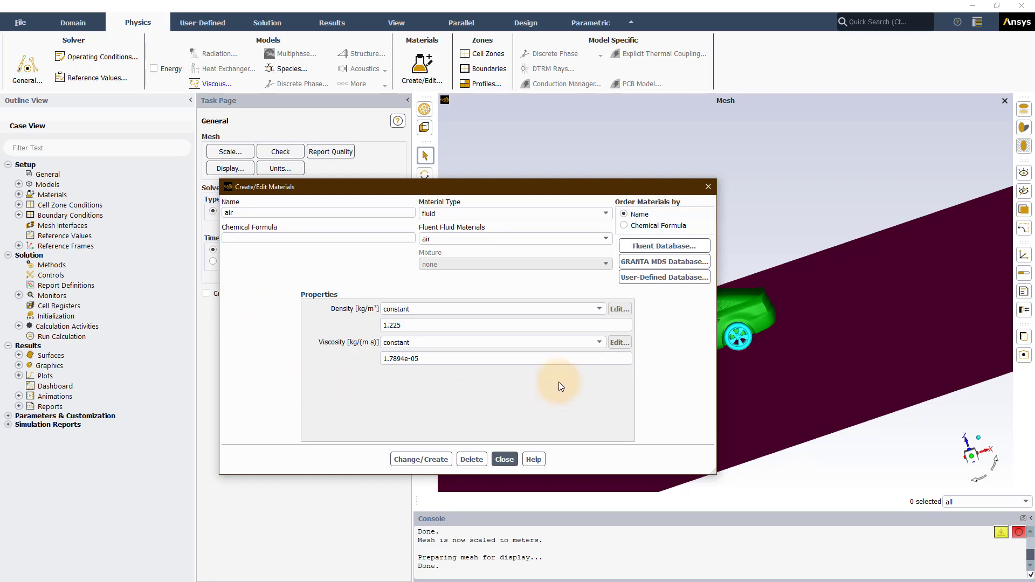
left_click(580, 308)
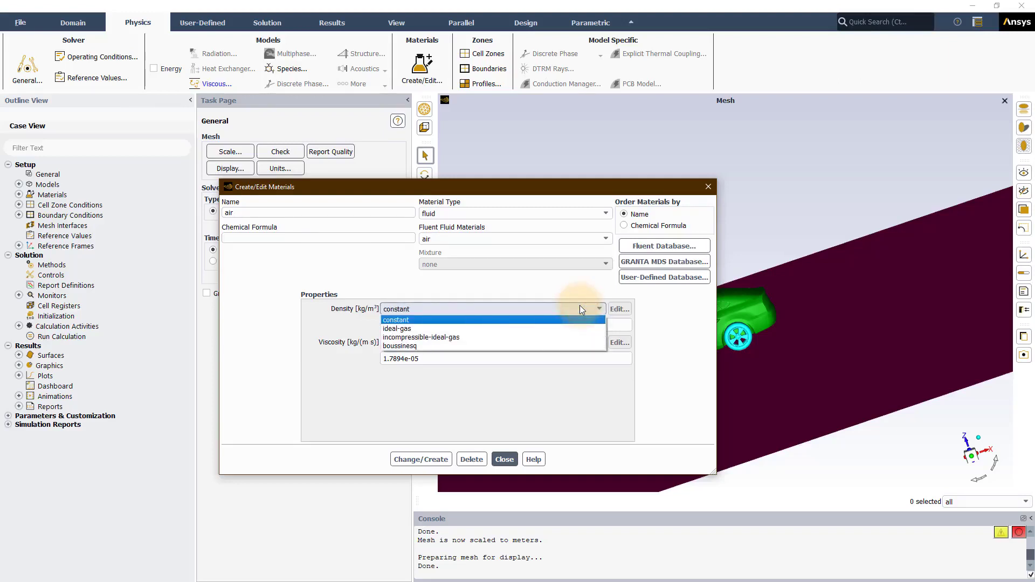
left_click(580, 307)
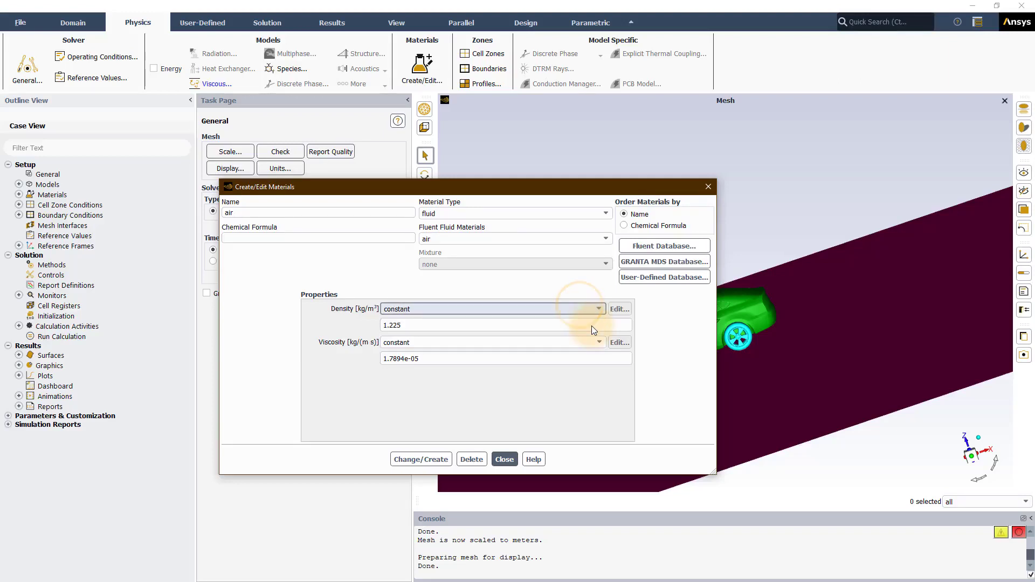
left_click(597, 344)
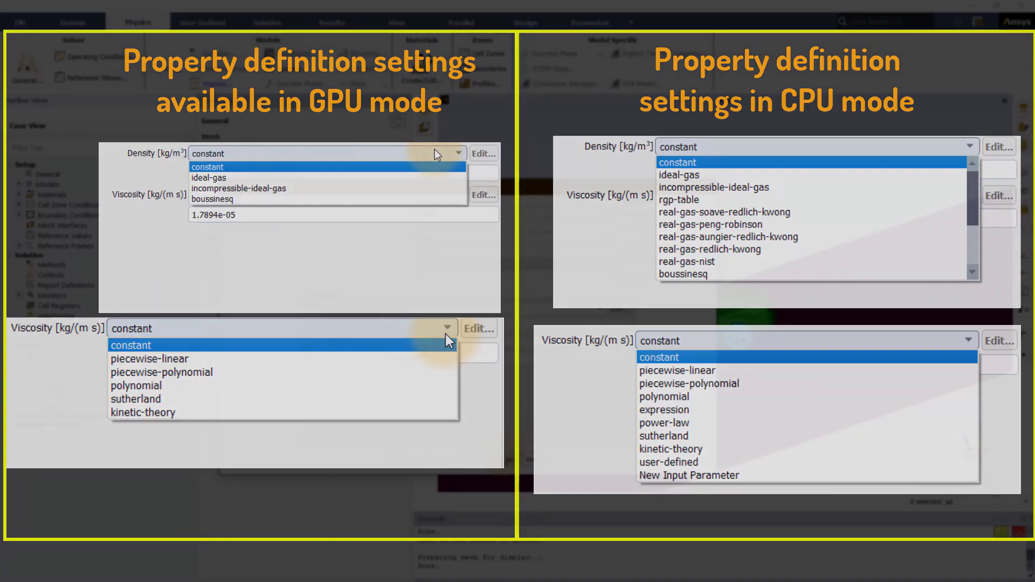
left_click(503, 459)
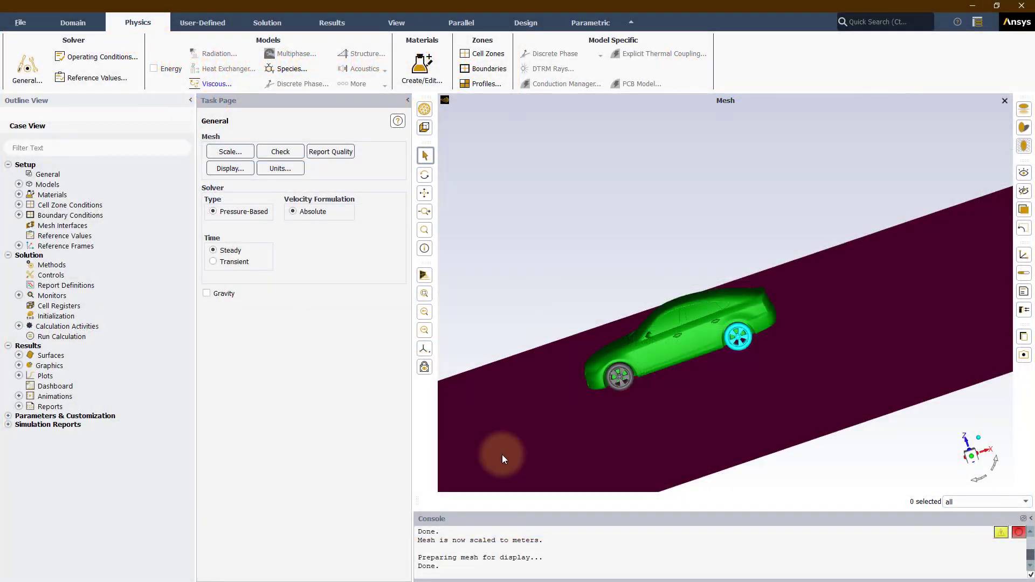
Step: Open the boundary conditions list with its zones grouped by zone type
left_click(474, 70)
left_click(395, 142)
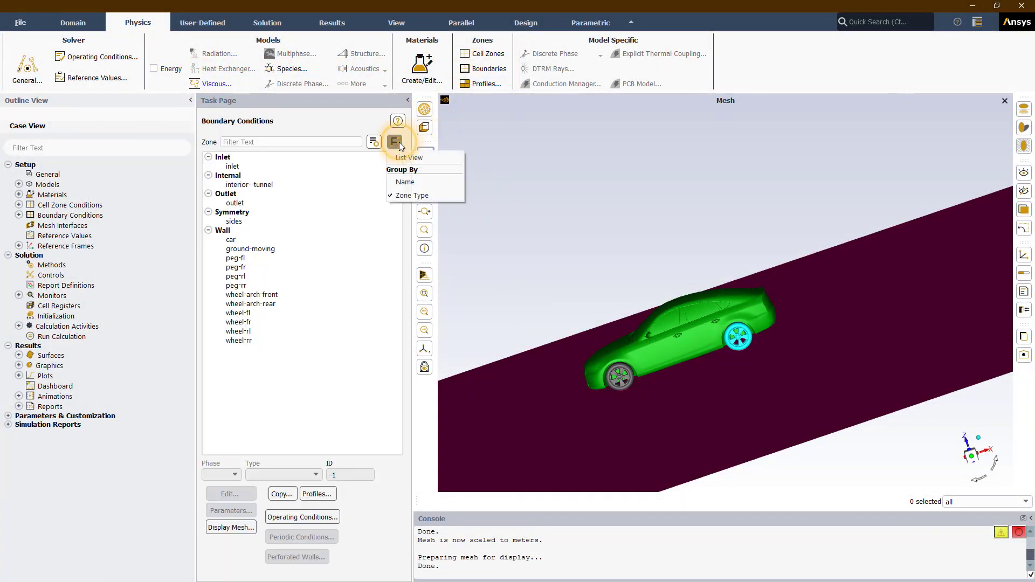
left_click(398, 197)
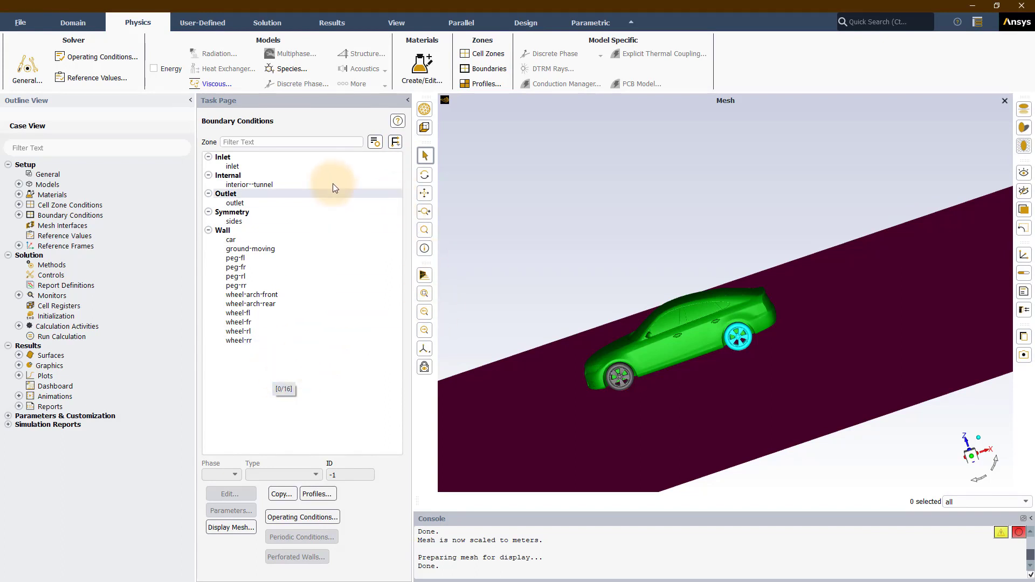
Step: Set the inlet boundary's velocity magnitude to 30 m/s and apply it
left_click(233, 165)
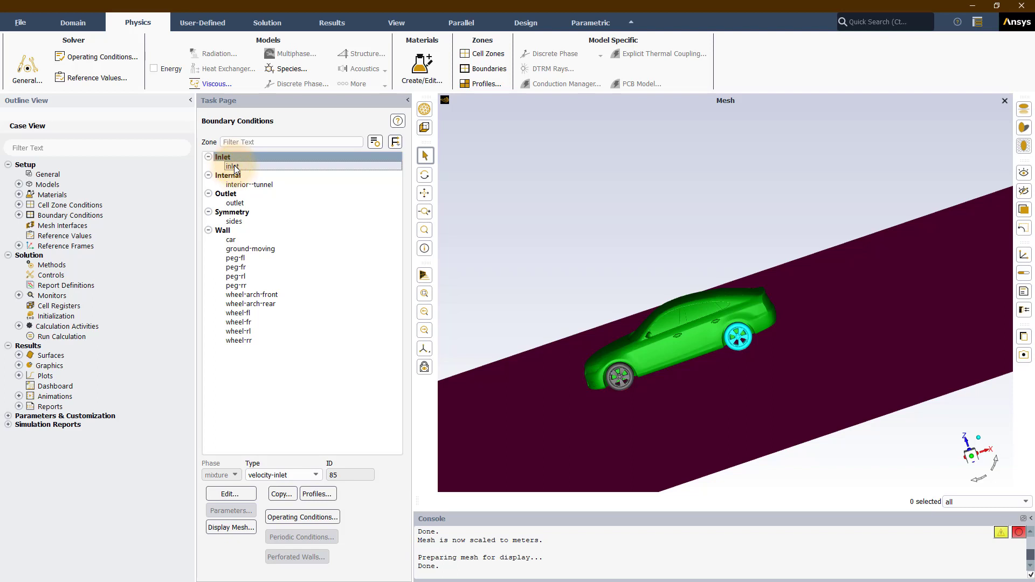
double_click(235, 168)
double_click(362, 367)
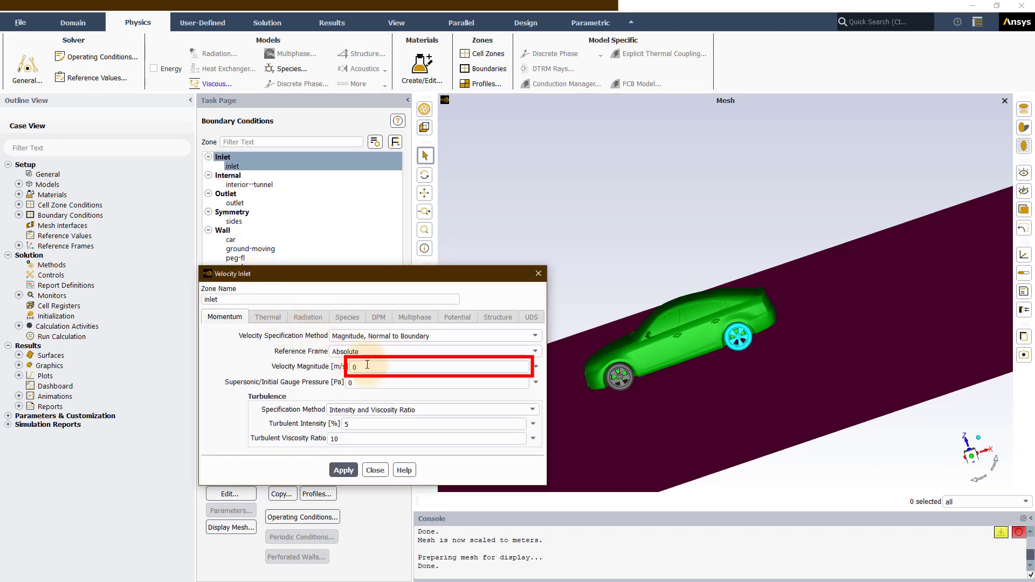
type("30")
left_click(338, 470)
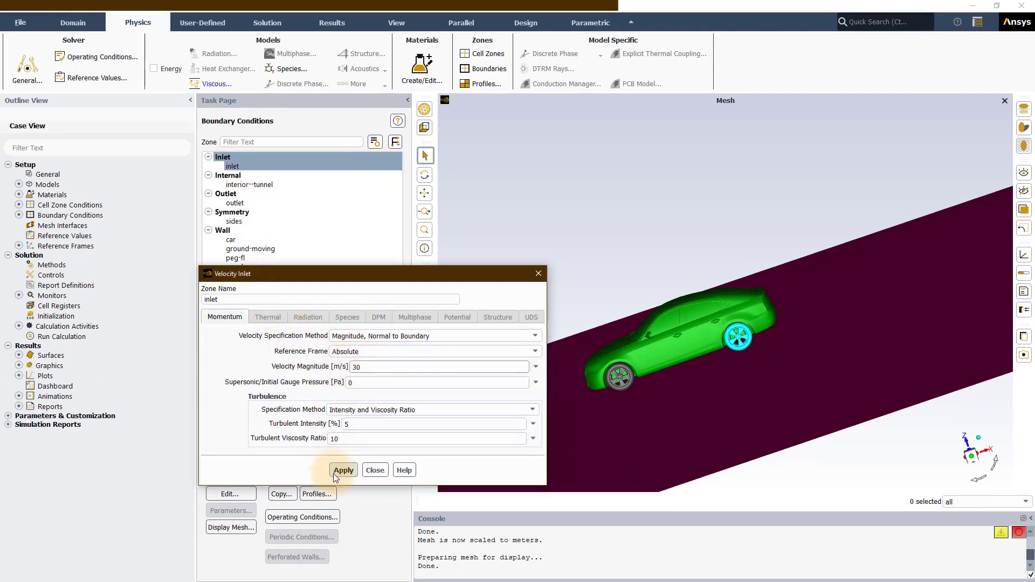
Step: Review the outlet boundary's gauge pressure and backflow settings
left_click(234, 203)
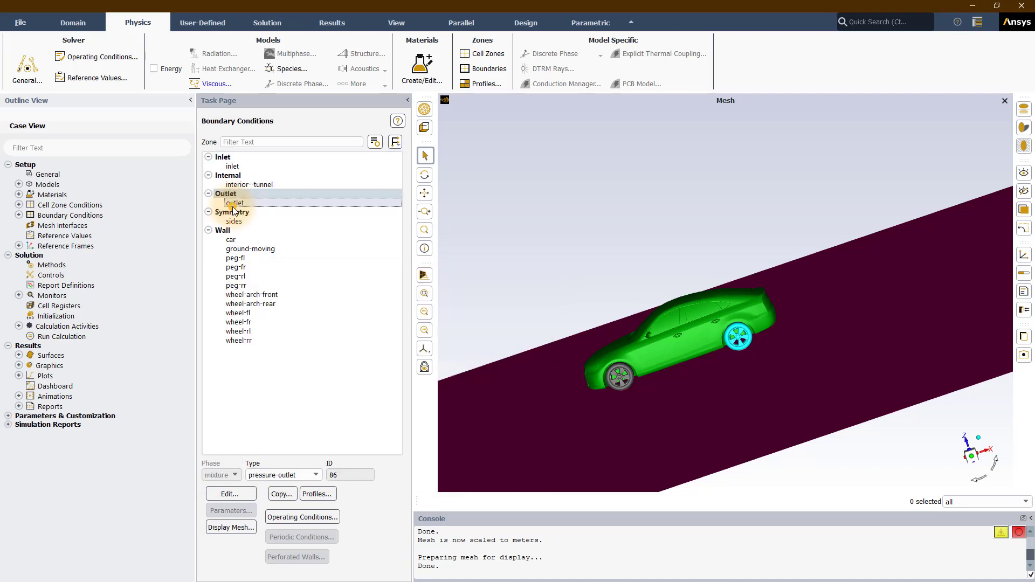
double_click(233, 203)
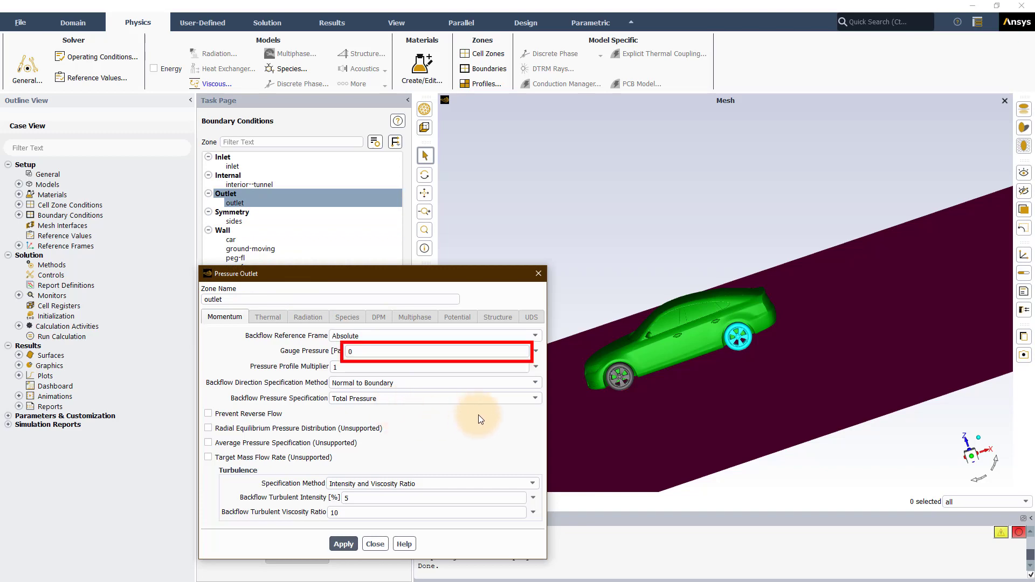
left_click(539, 274)
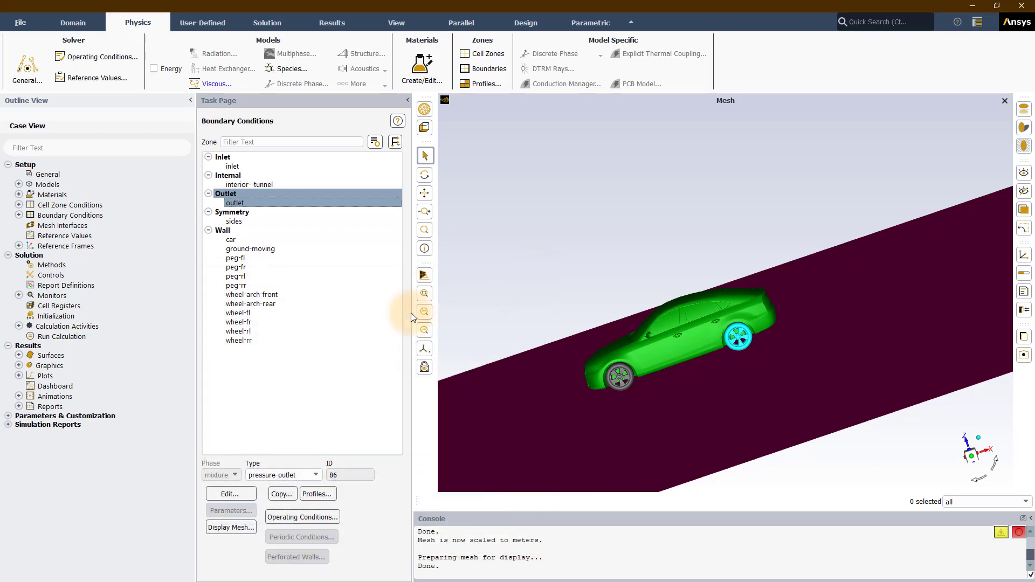
Step: Make the ground-moving boundary a translational moving wall with a speed of 30 m/s and apply it
left_click(277, 251)
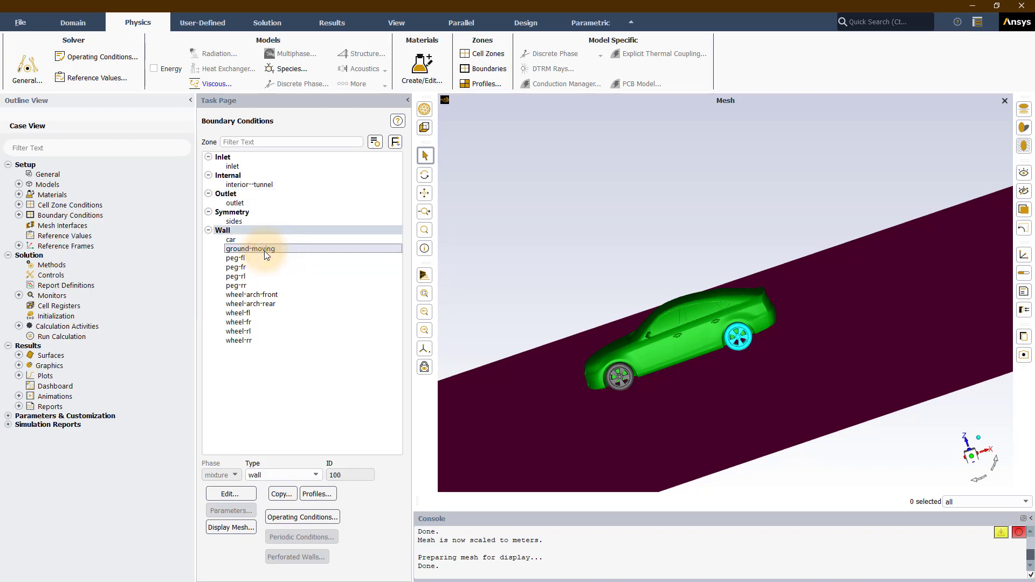
double_click(264, 251)
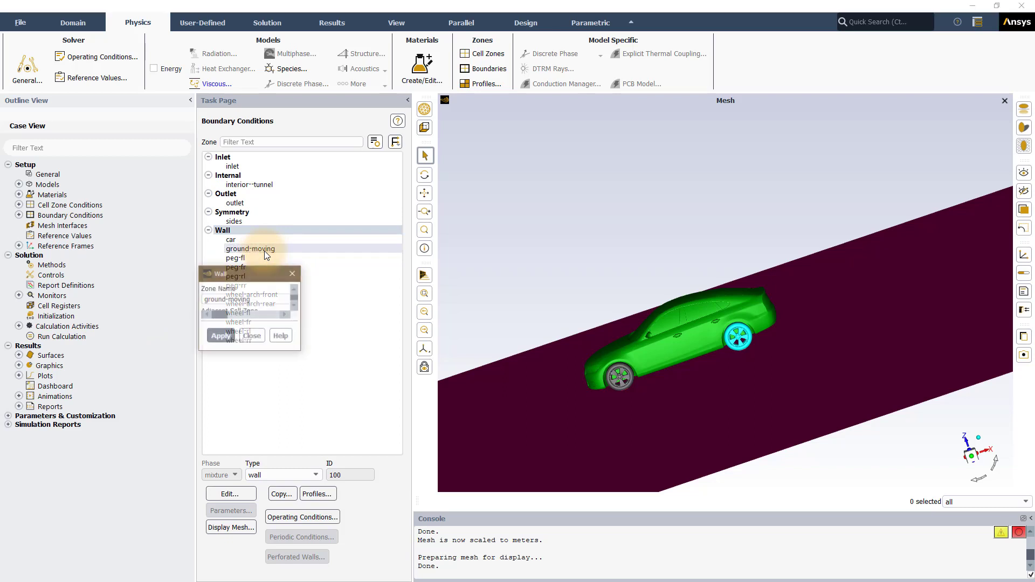
left_click(215, 379)
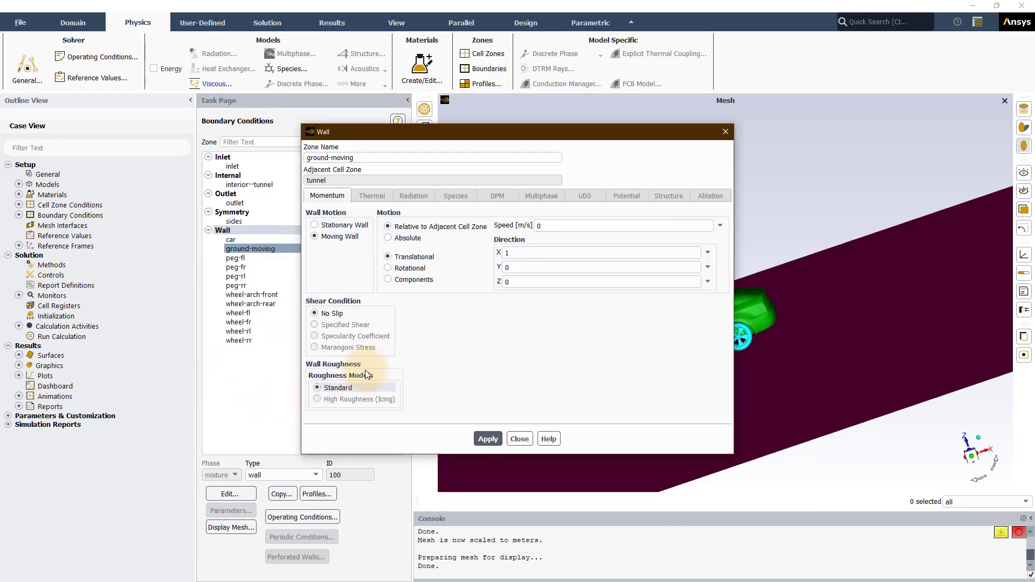
left_click_drag(552, 228, 524, 231)
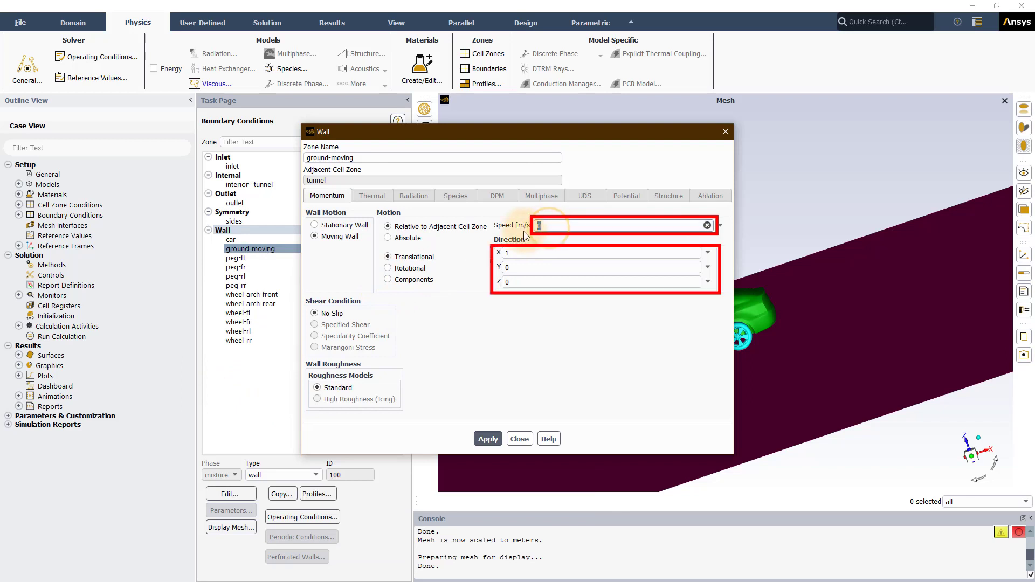
type("30")
left_click(530, 241)
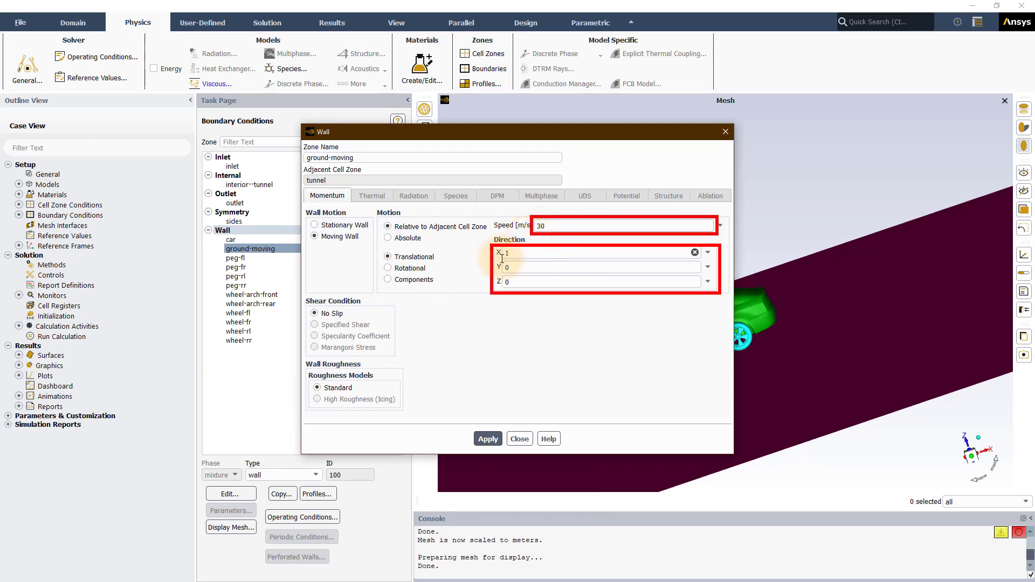
left_click(483, 439)
left_click(520, 440)
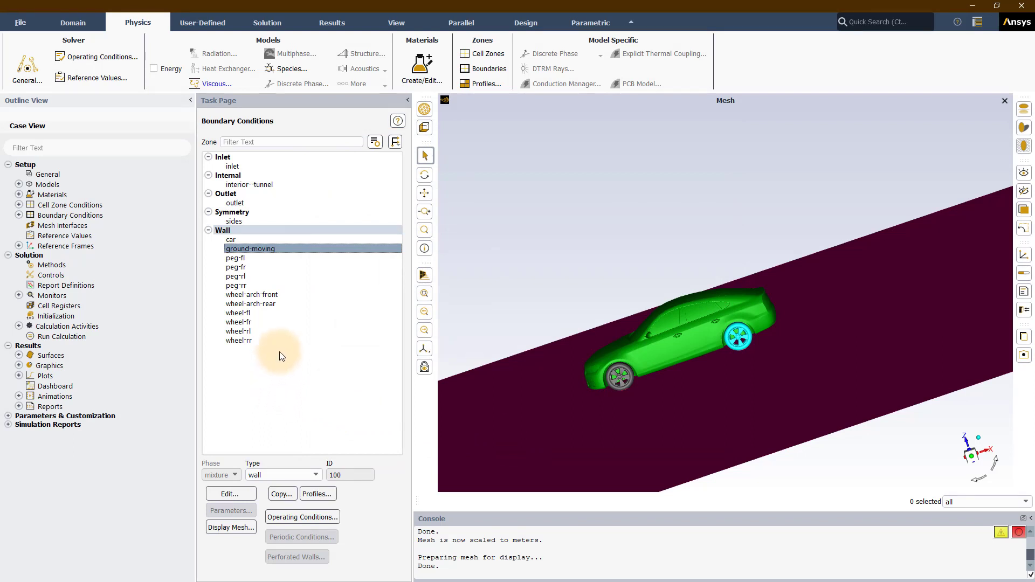
Step: Make the wheel-fl boundary a moving wall with rotational motion
left_click(240, 315)
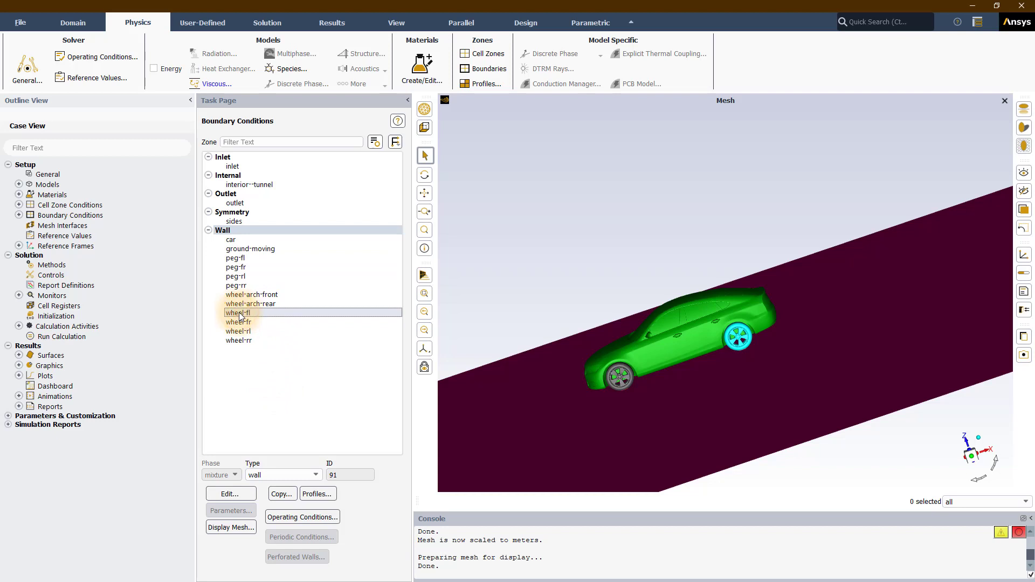
double_click(239, 312)
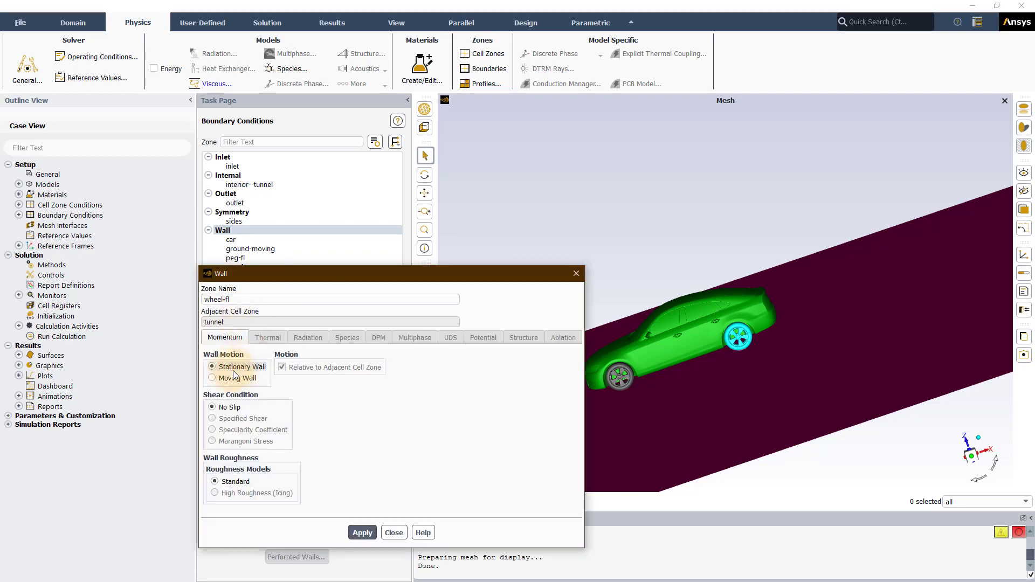
left_click(212, 378)
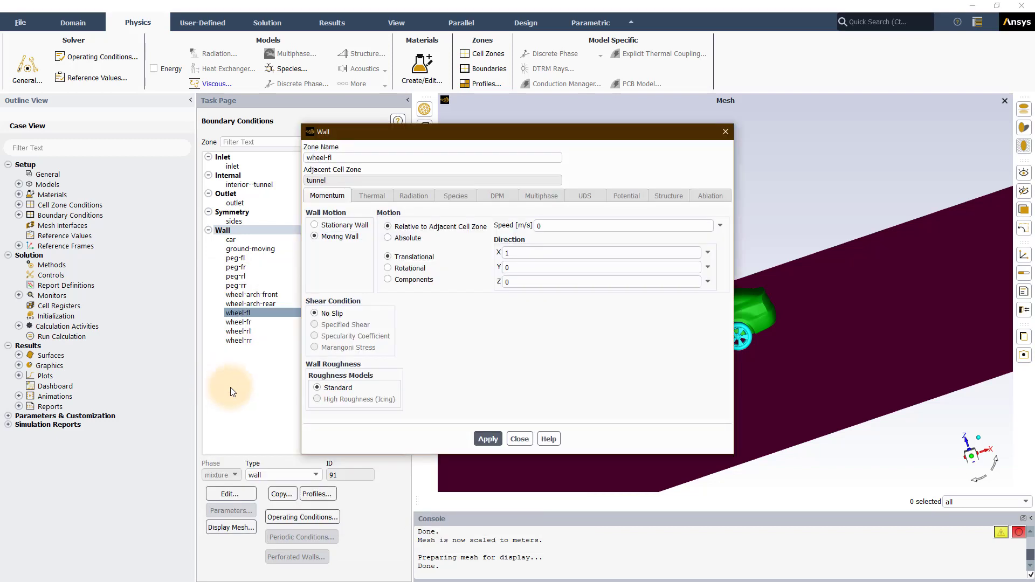
left_click(387, 268)
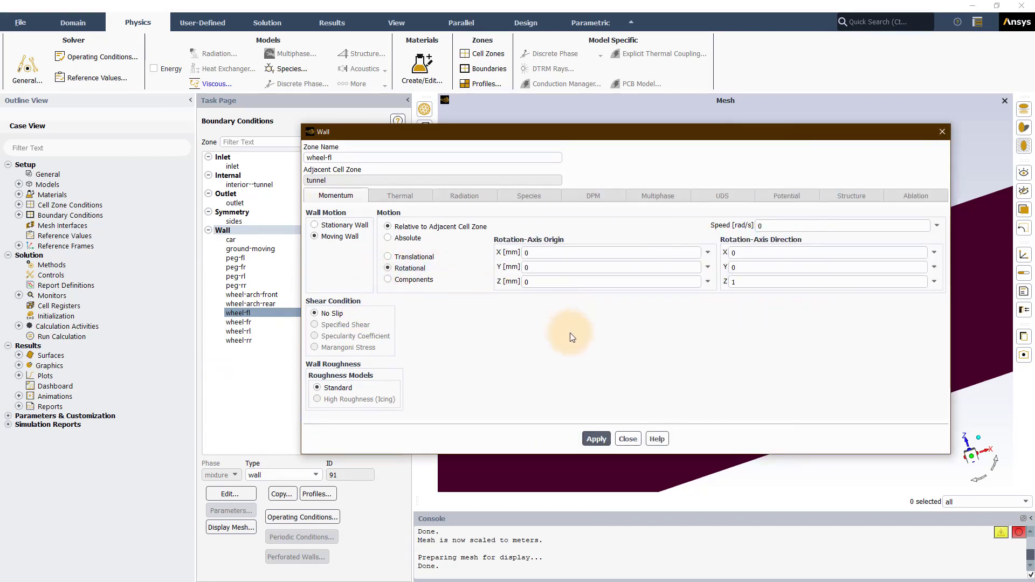
Step: Set the wheel-fl wall's rotational speed to -94.55 rad/s and its rotation-axis Y direction to 1, and apply the settings
left_click_drag(765, 226, 717, 459)
type("-94")
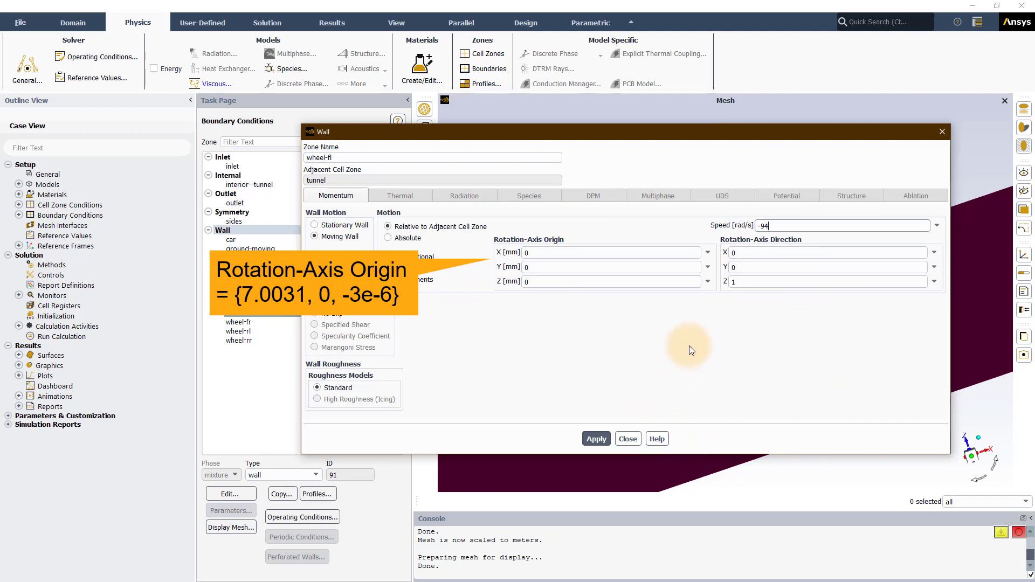
type(".55")
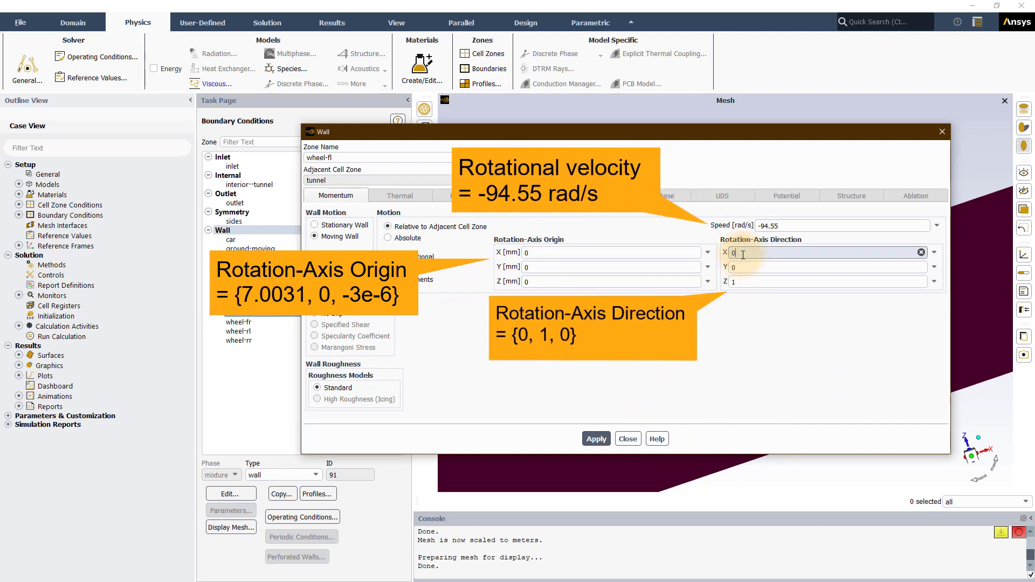
left_click_drag(740, 268, 723, 301)
type("1")
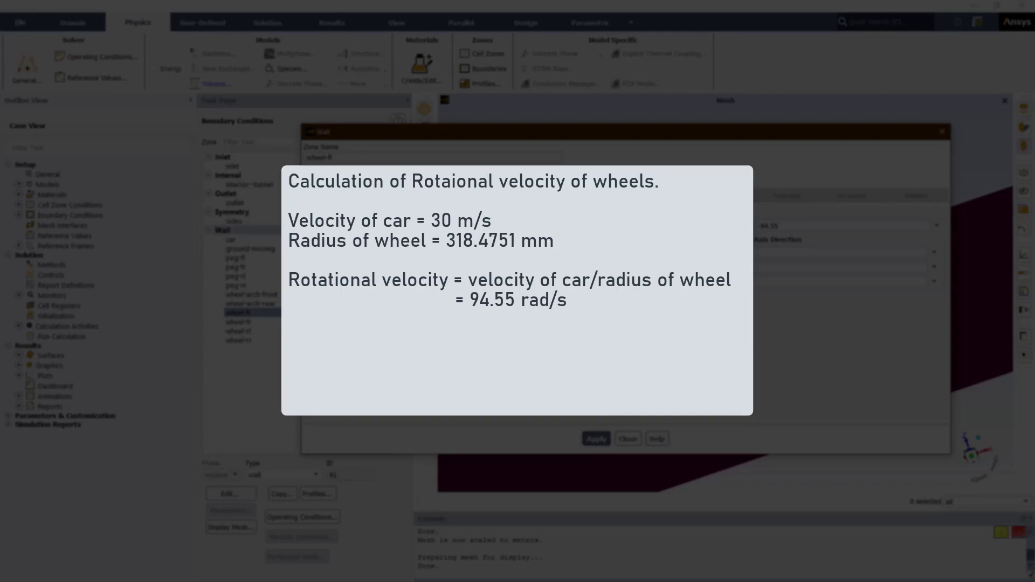
left_click(593, 439)
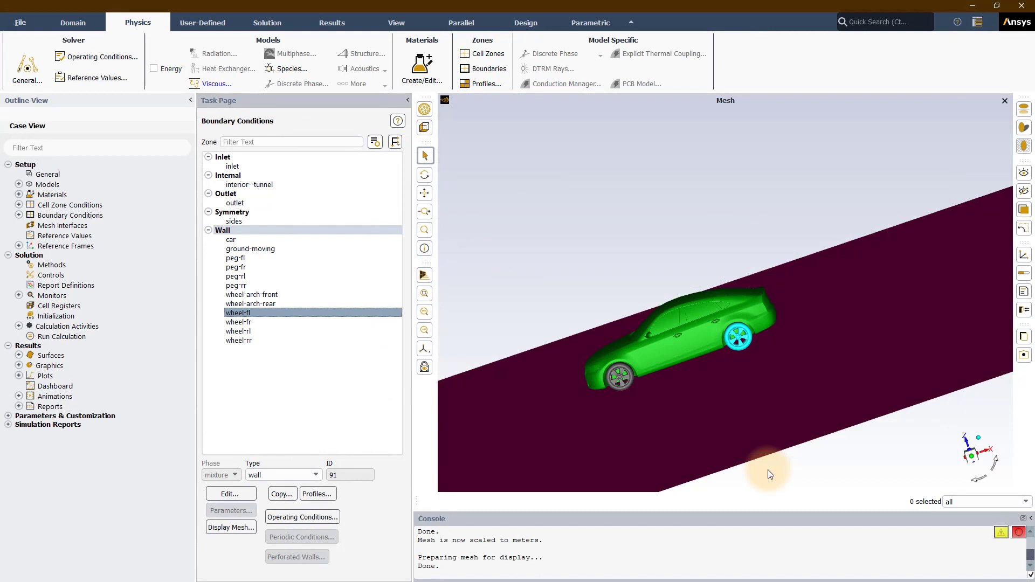
Step: Review the pressure-velocity coupling schemes offered in the solution methods, keeping SIMPLE
left_click(264, 26)
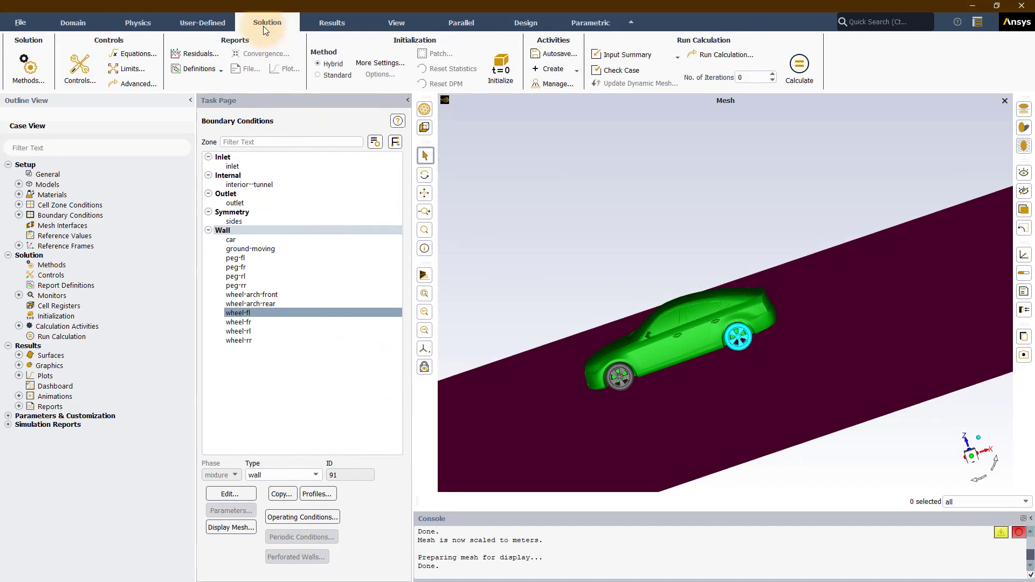
left_click(21, 73)
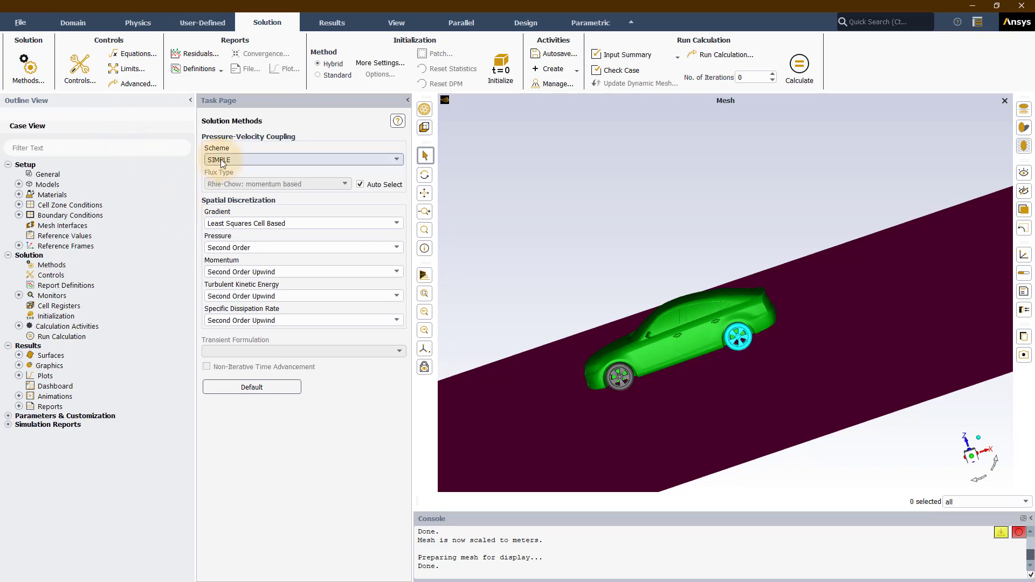
left_click(390, 163)
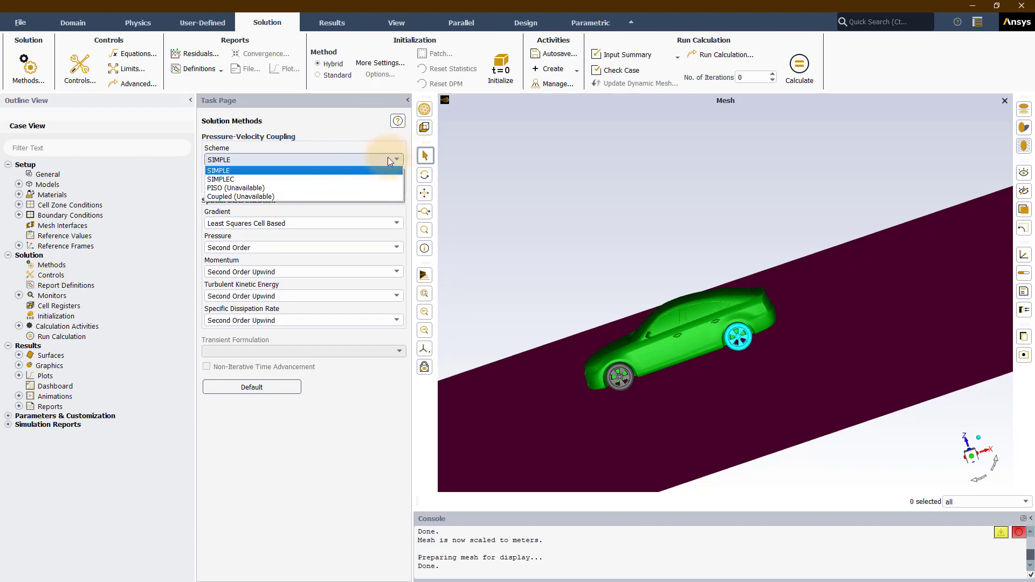
left_click(387, 156)
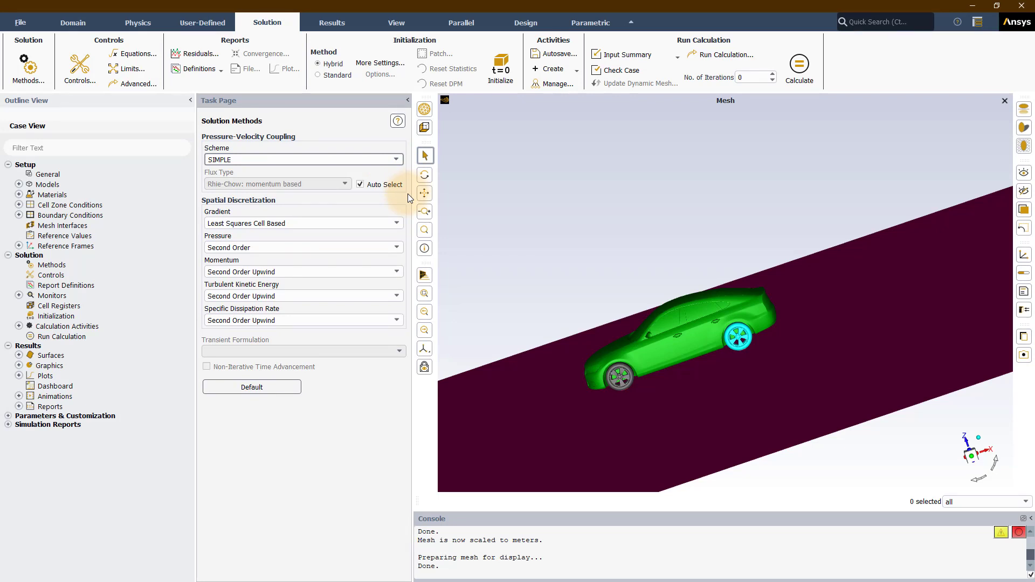
Step: Start a new drag force report definition covering all zones except ground-moving
left_click(189, 70)
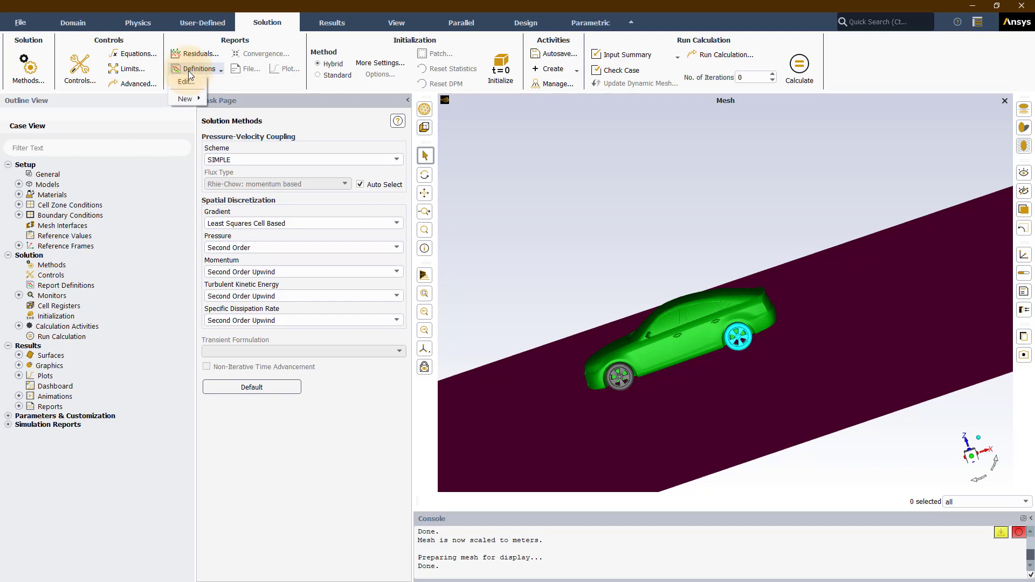
mouse_move(196, 99)
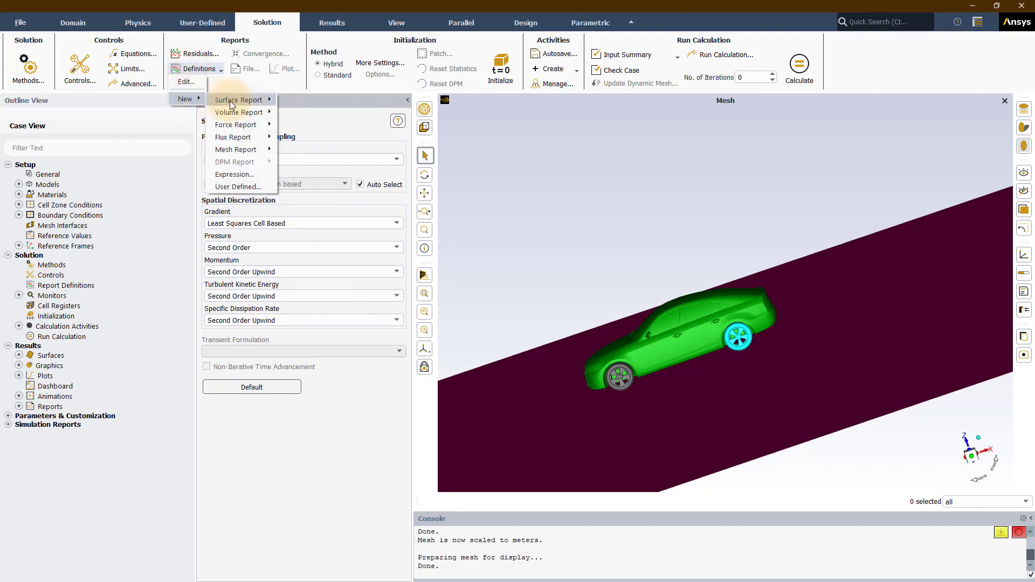
mouse_move(254, 124)
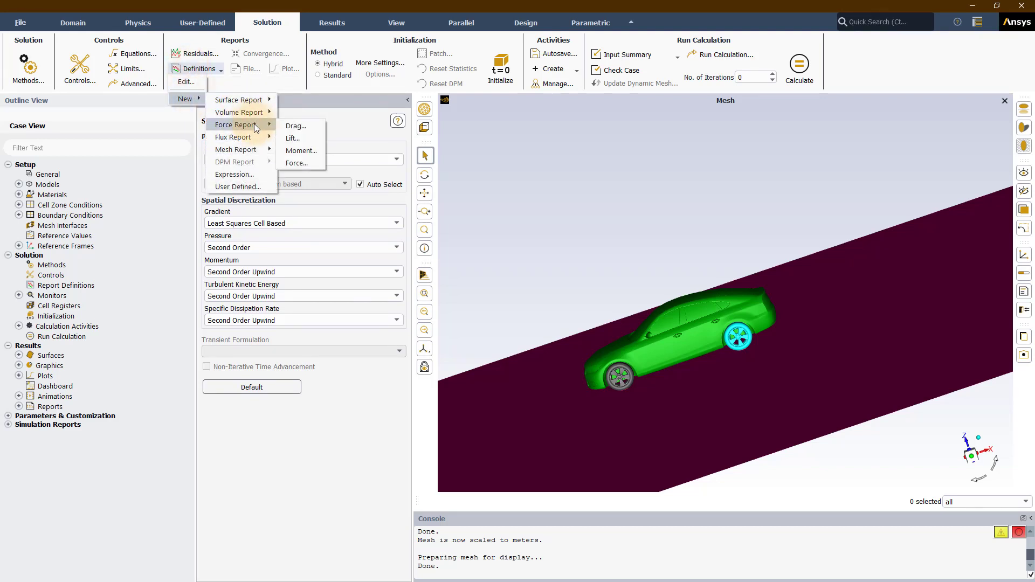
left_click(293, 125)
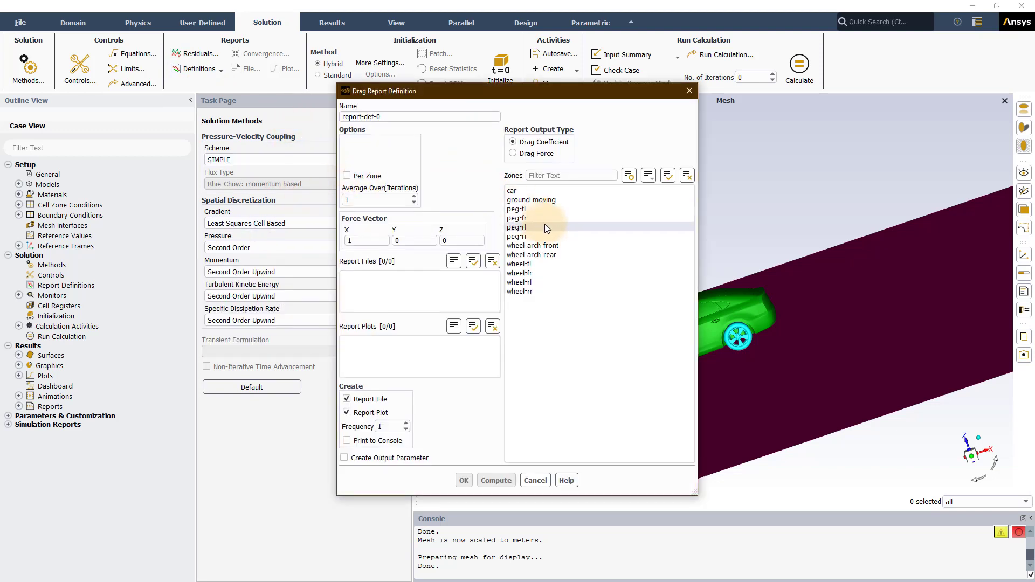
left_click(668, 176)
left_click(552, 200, "ctrl")
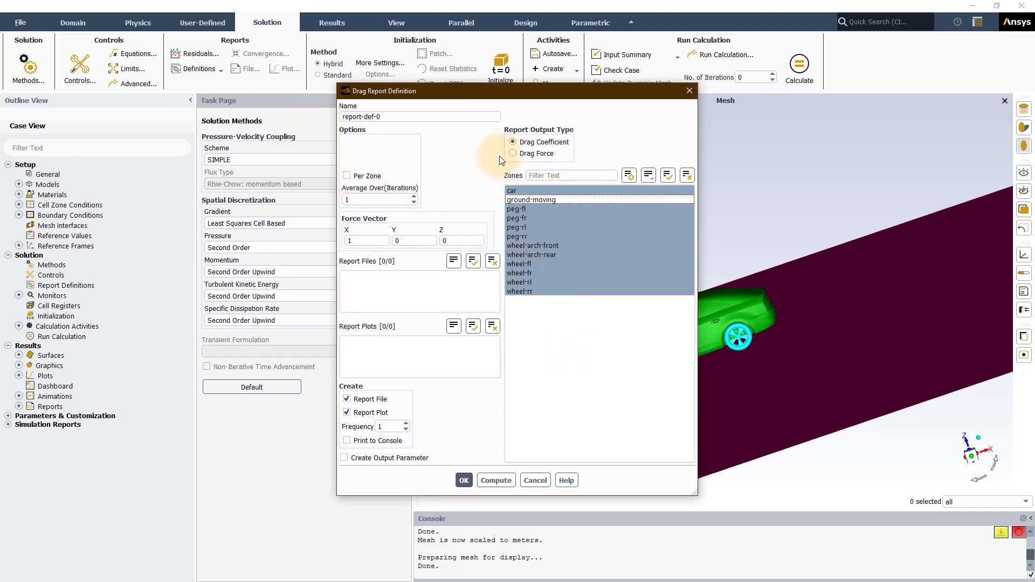
Step: Name the report drag, output it as Drag Force per zone, and create the definition
left_click_drag(384, 117, 292, 118)
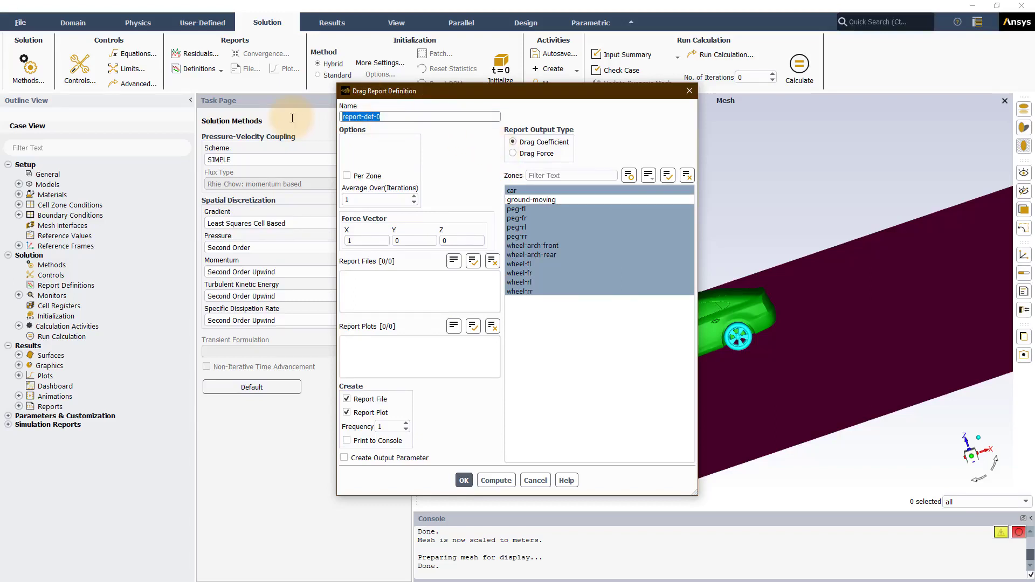
type("drag")
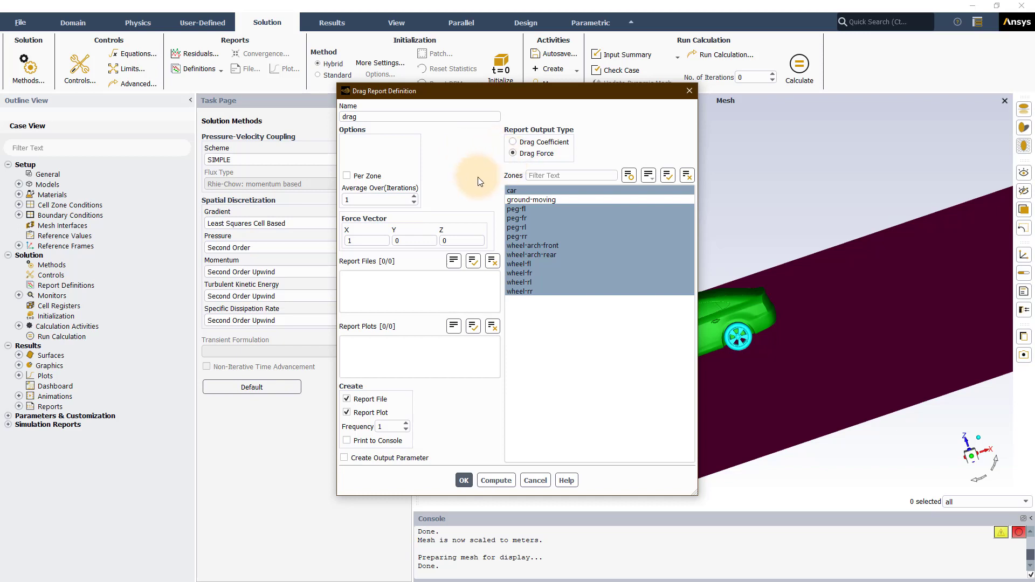
left_click(347, 176)
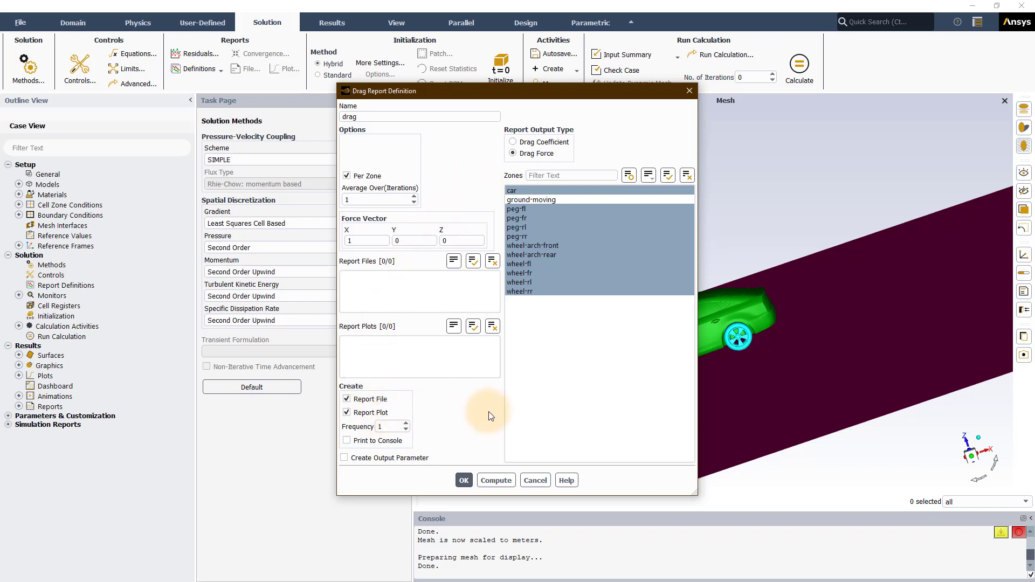
left_click(463, 481)
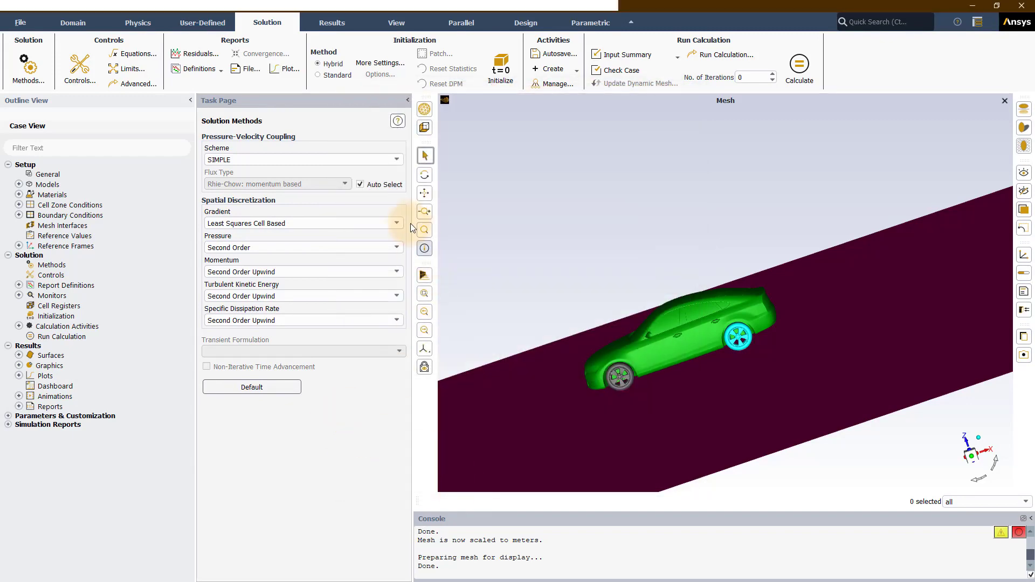
Step: Choose the Standard initialization method and set the number of iterations to 2000
left_click(317, 75)
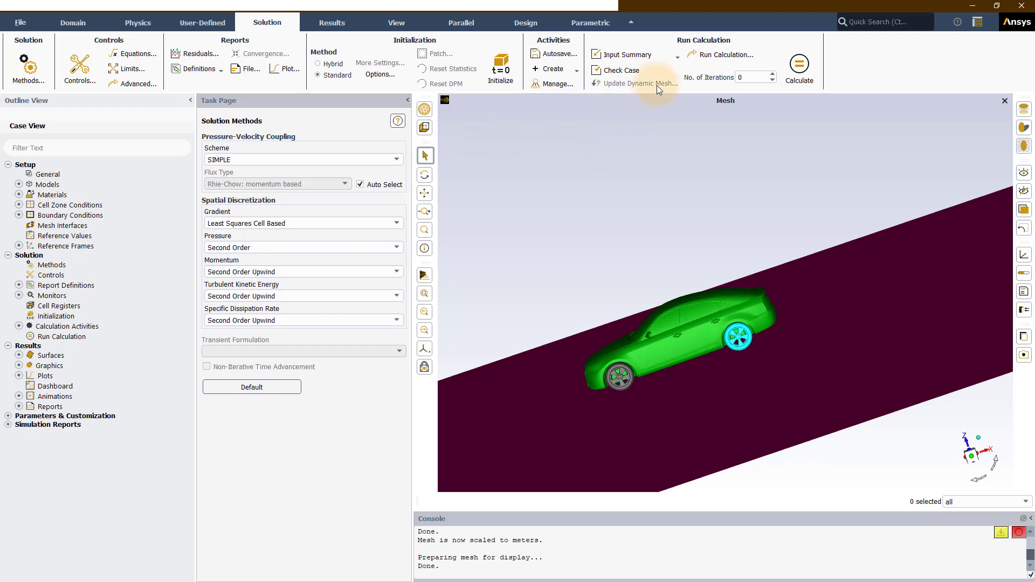
double_click(747, 77)
type("2000")
left_click(777, 98)
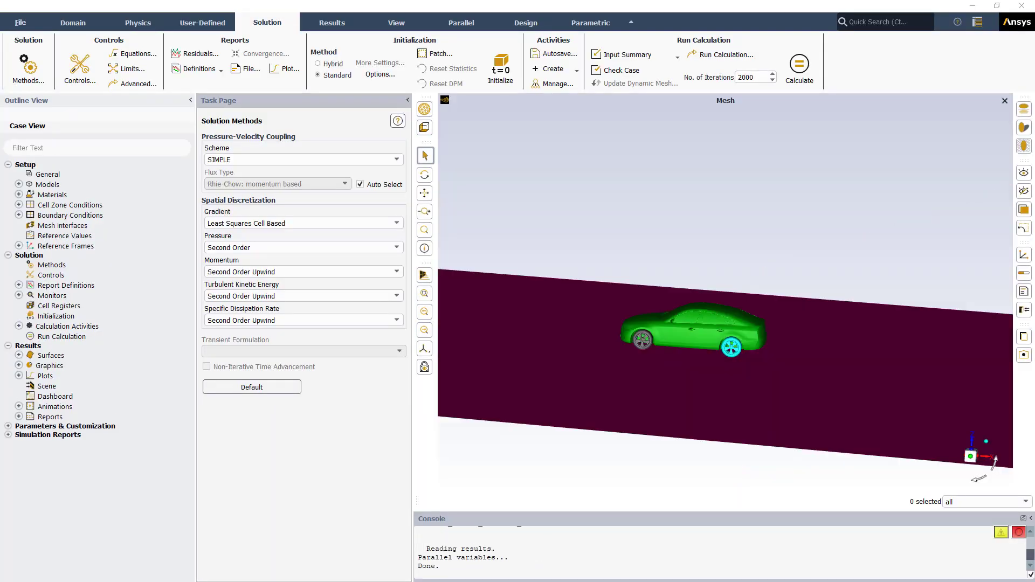
Step: Switch the solver's time setting to Transient in the general physics settings
left_click(73, 22)
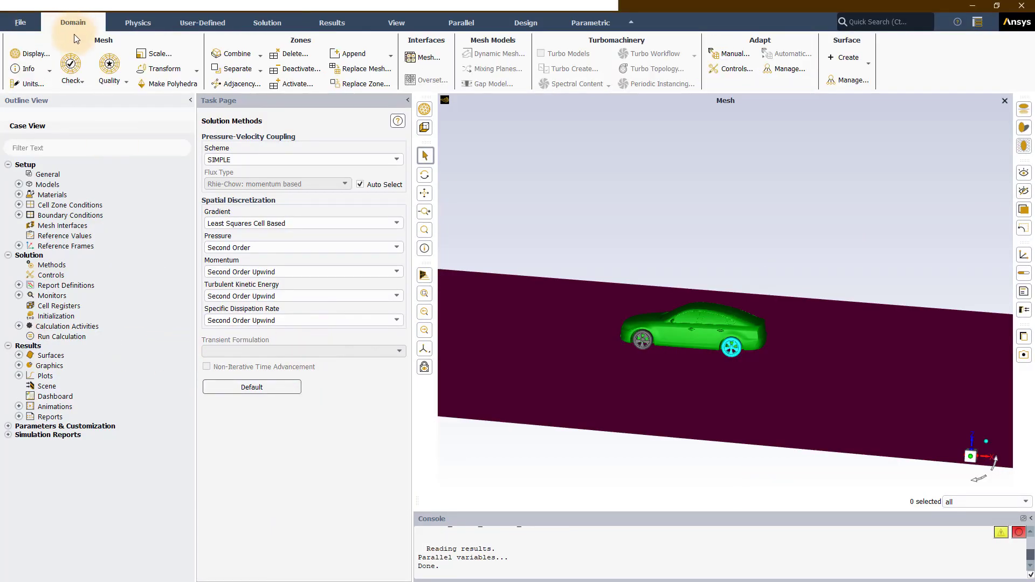
left_click(125, 22)
left_click(38, 54)
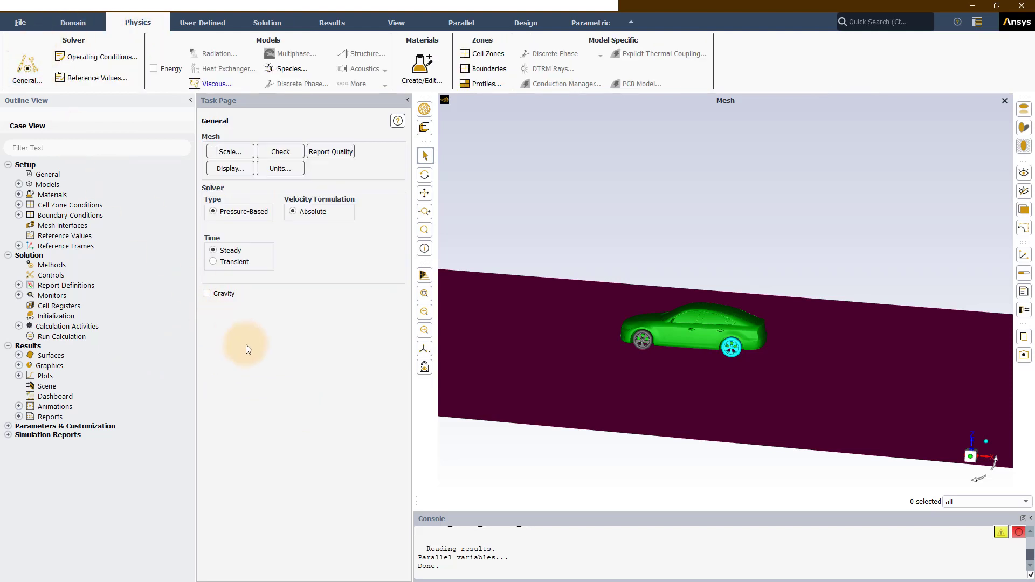
left_click(214, 261)
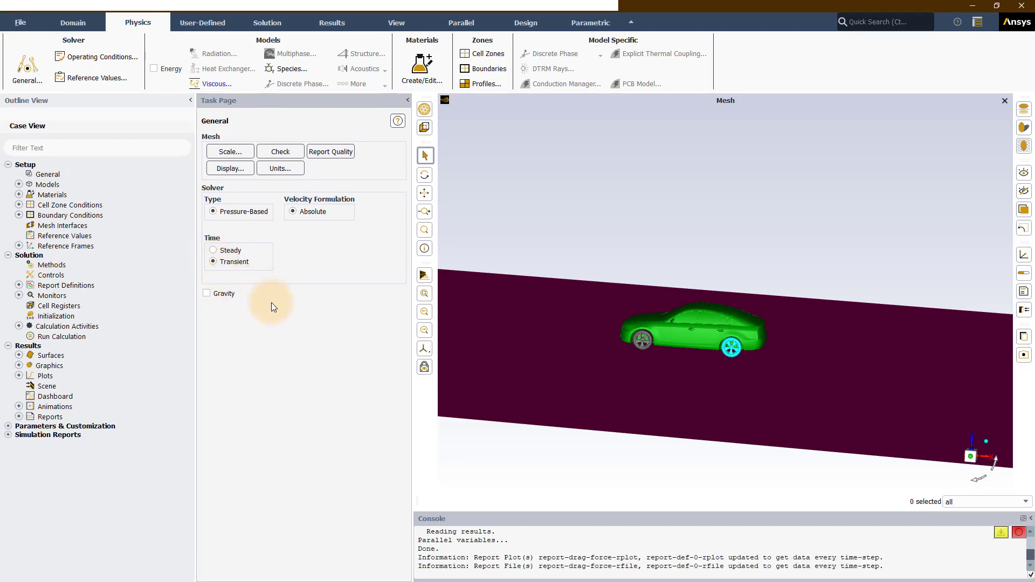
Step: Enable Stress Blending (SBES) / Shielded DES for the GEKO k-omega viscous model and accept the change
left_click(213, 84)
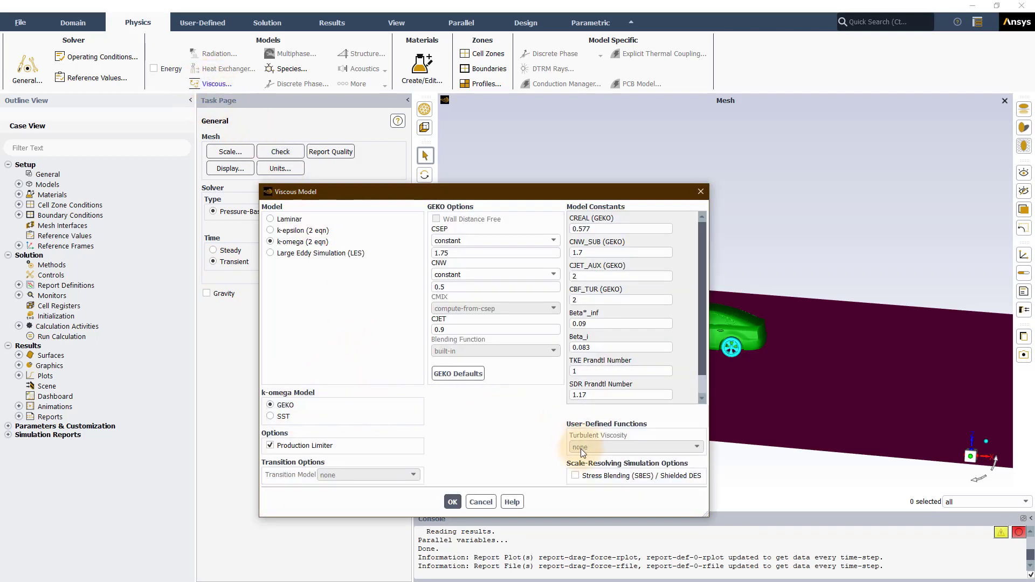
left_click(575, 475)
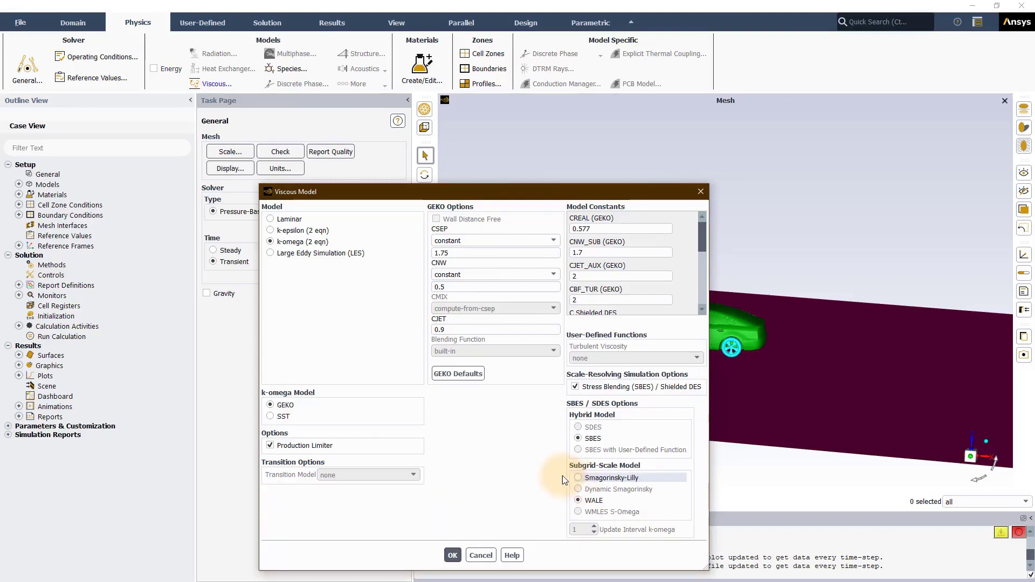
left_click(454, 555)
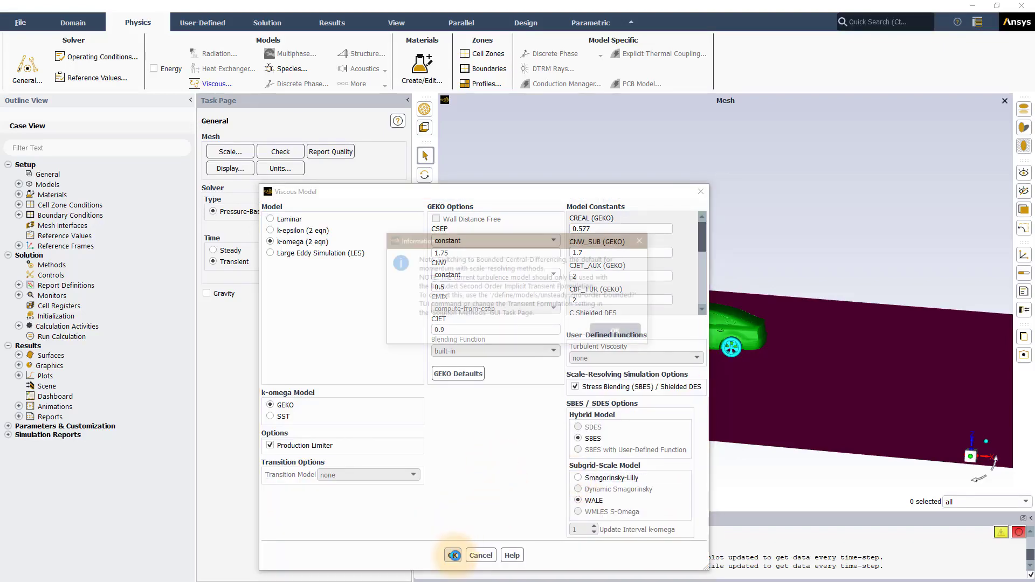
left_click(613, 332)
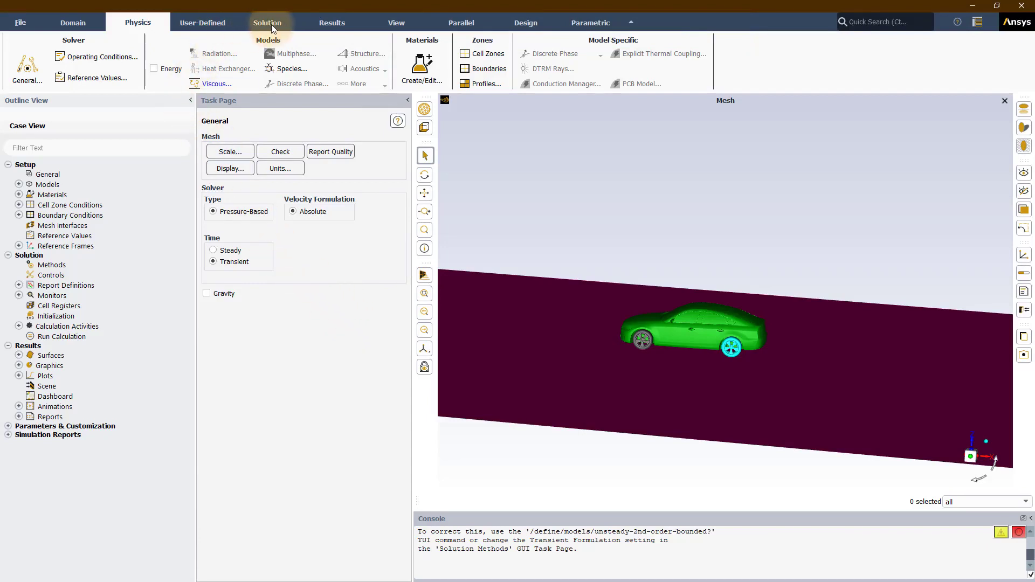
Step: Set the transient formulation to Second Order Implicit in the solution methods
left_click(289, 23)
left_click(28, 65)
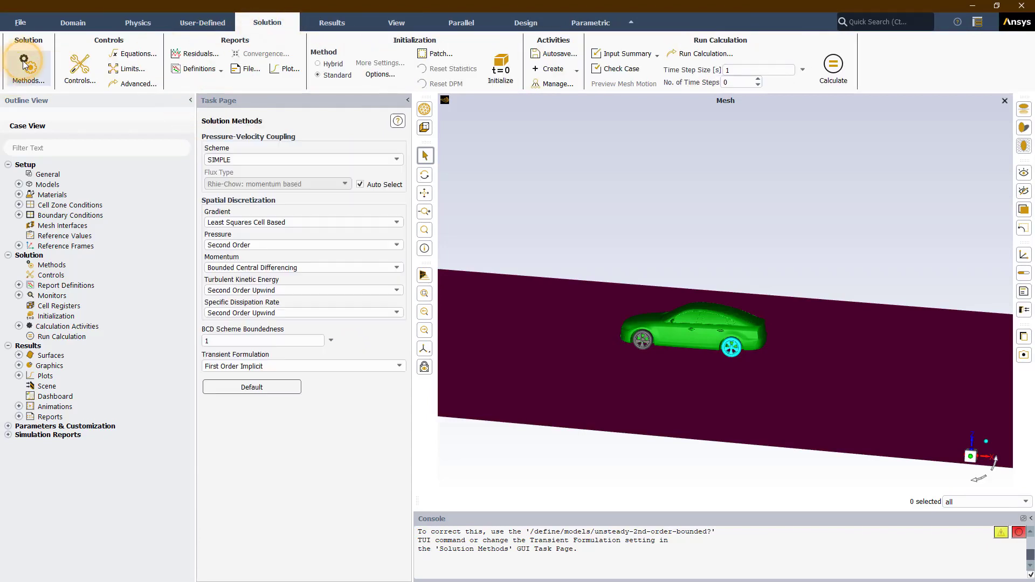
left_click(304, 374)
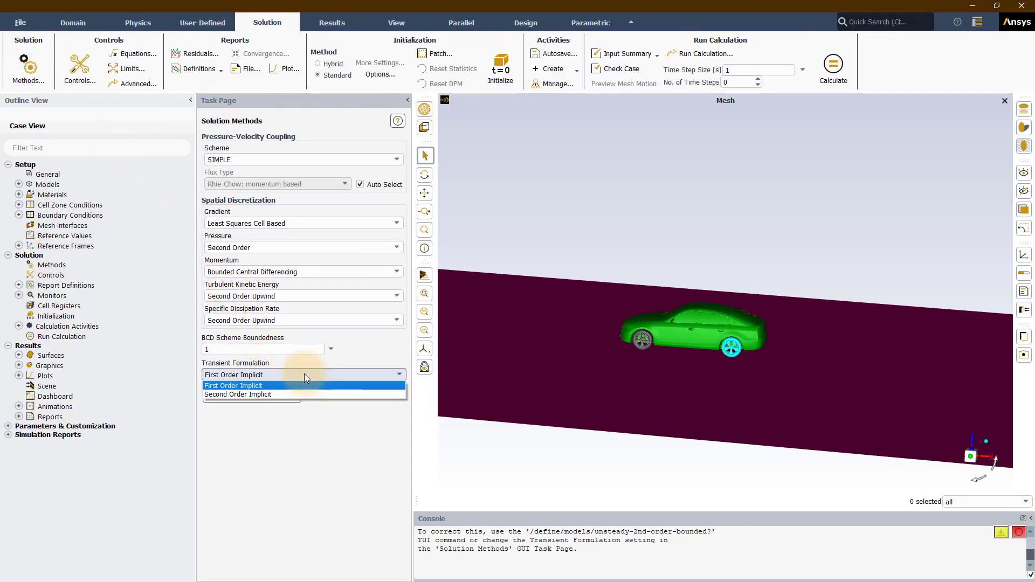
left_click(306, 393)
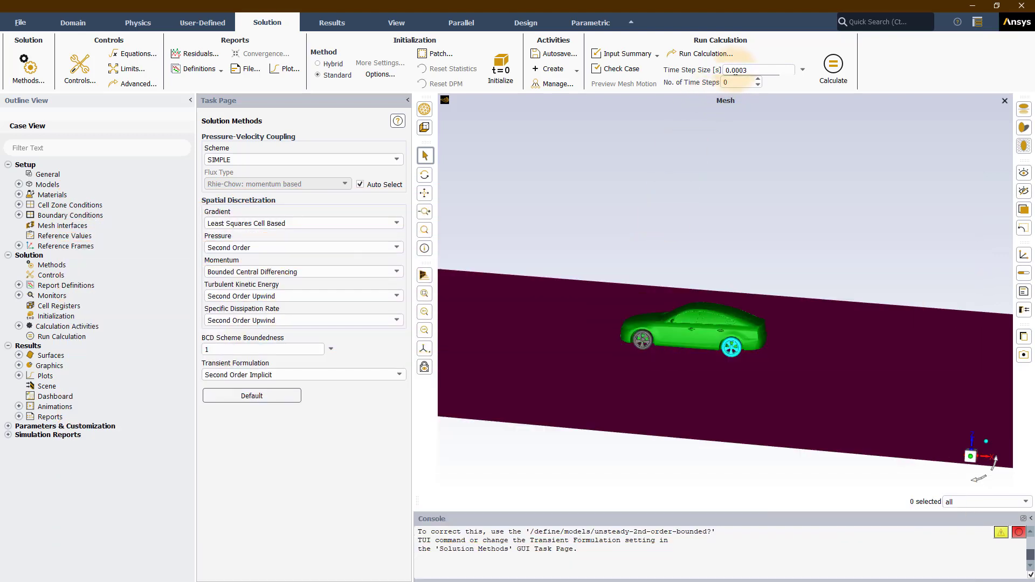
Step: Set the time step size to 0.0003 s and the number of time steps to 100
double_click(736, 82)
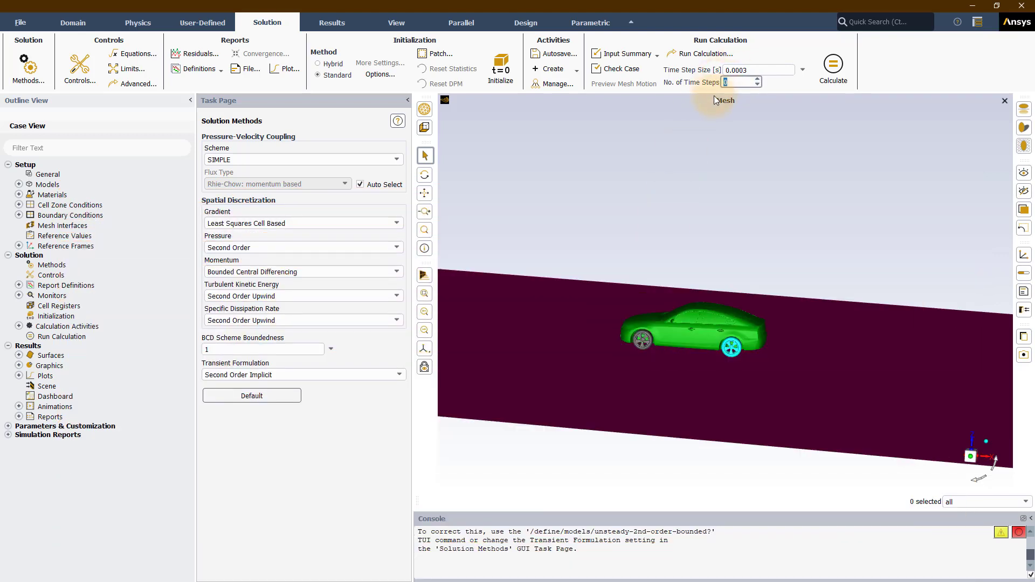
type("100")
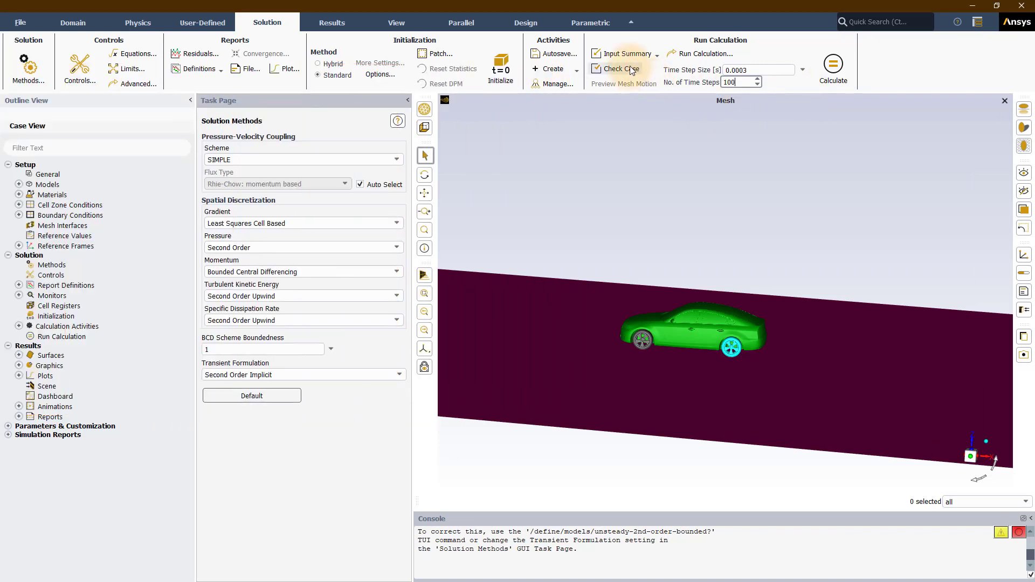
Step: Set the maximum iterations per time step to 30 in the run calculation settings
left_click(698, 53)
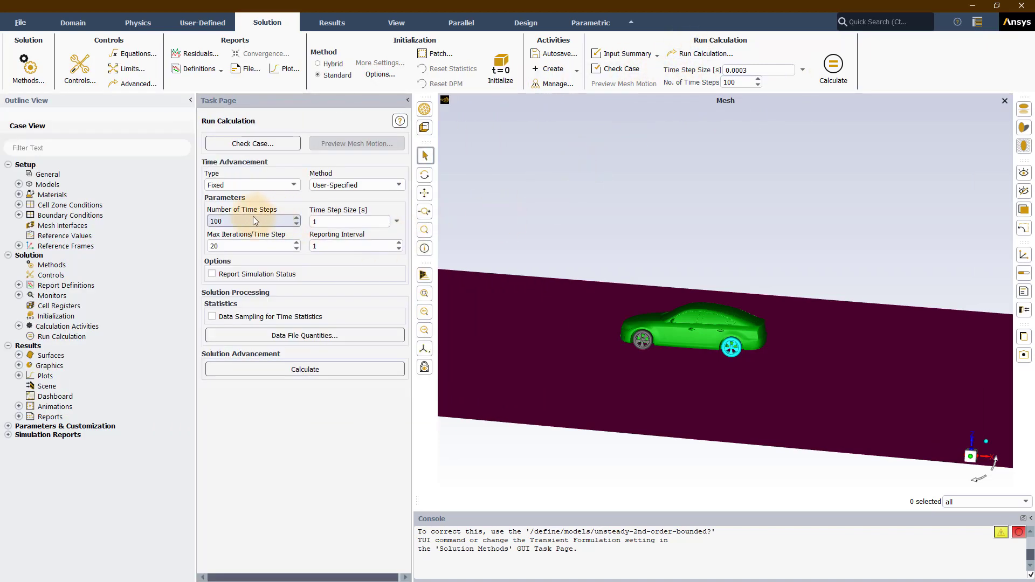
double_click(213, 246)
type("30")
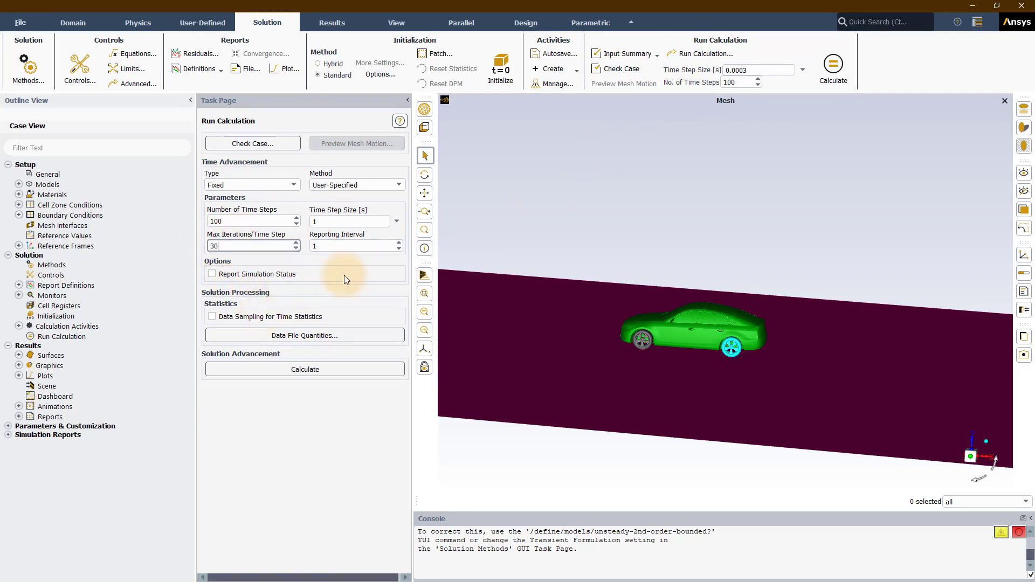
left_click(317, 276)
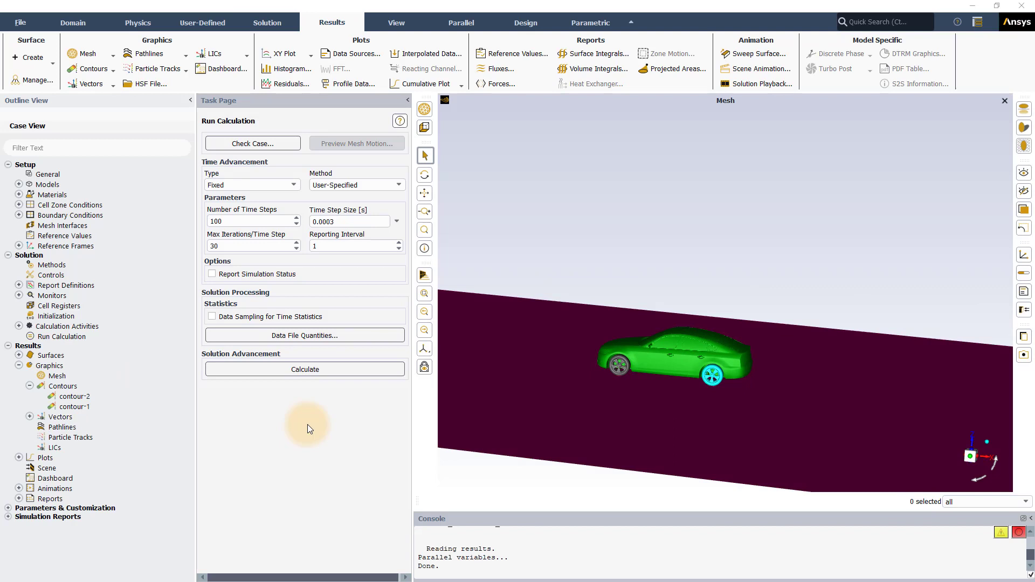
Step: Start a new iso-surface based on the velocity variable Q Criterion Normalized
left_click(32, 65)
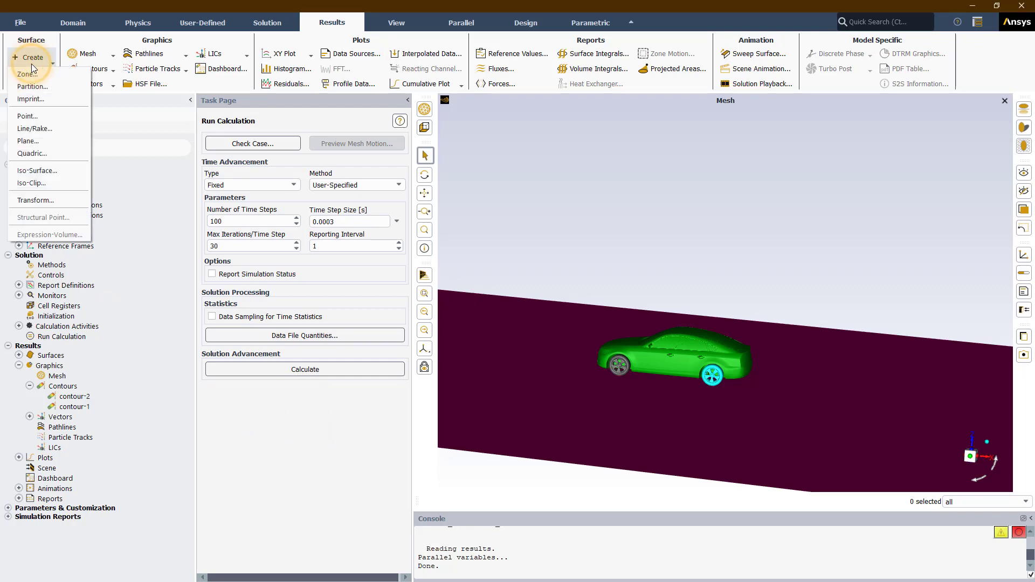
left_click(37, 170)
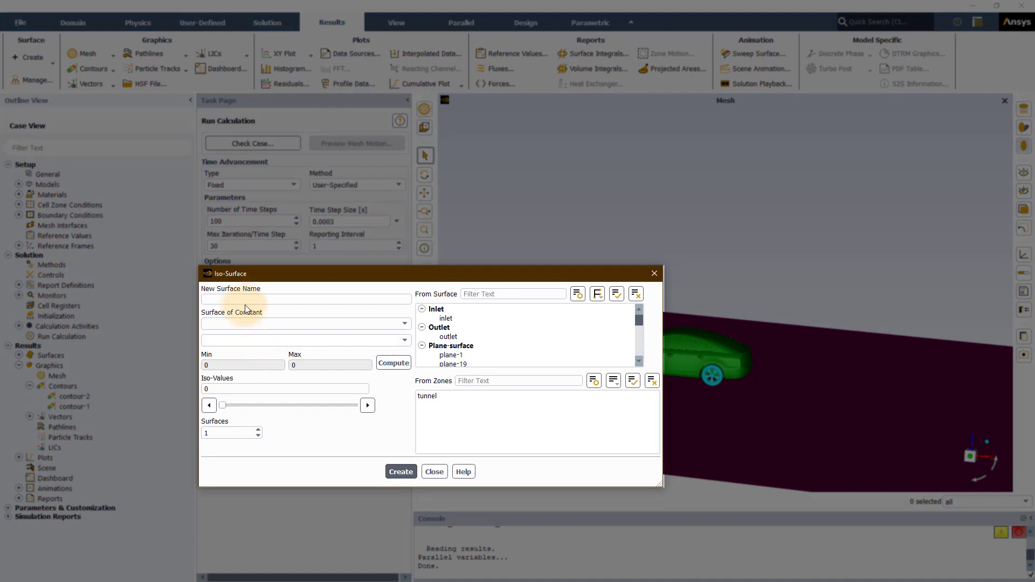
left_click(245, 323)
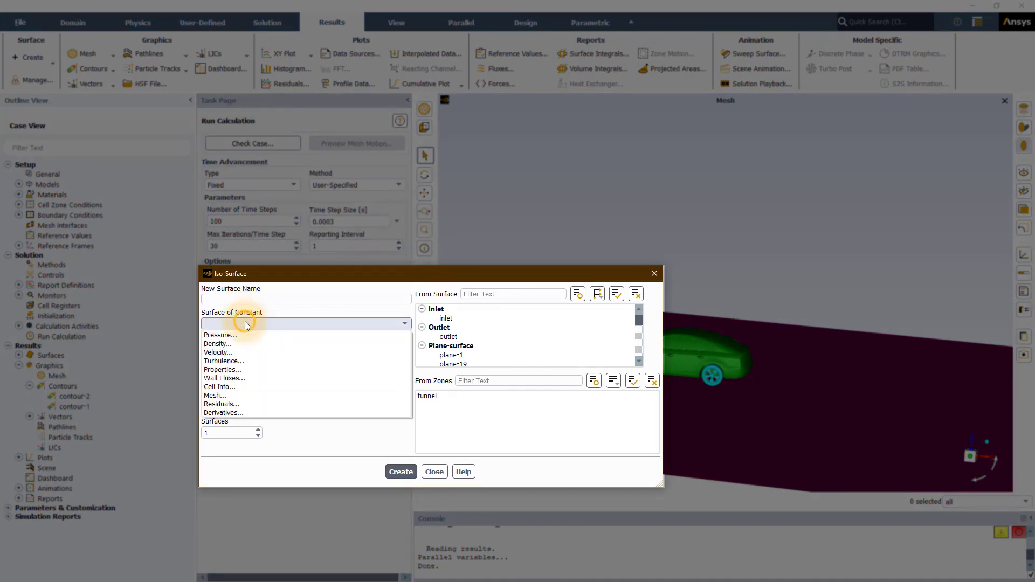
left_click(210, 354)
left_click(405, 341)
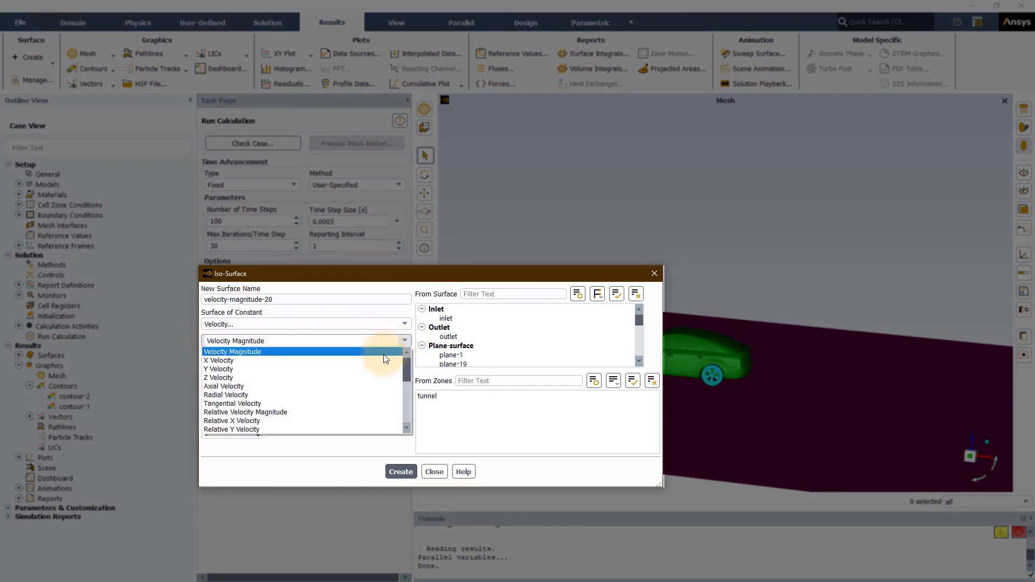
scroll(275, 395, "down", 3)
scroll(274, 395, "down", 3)
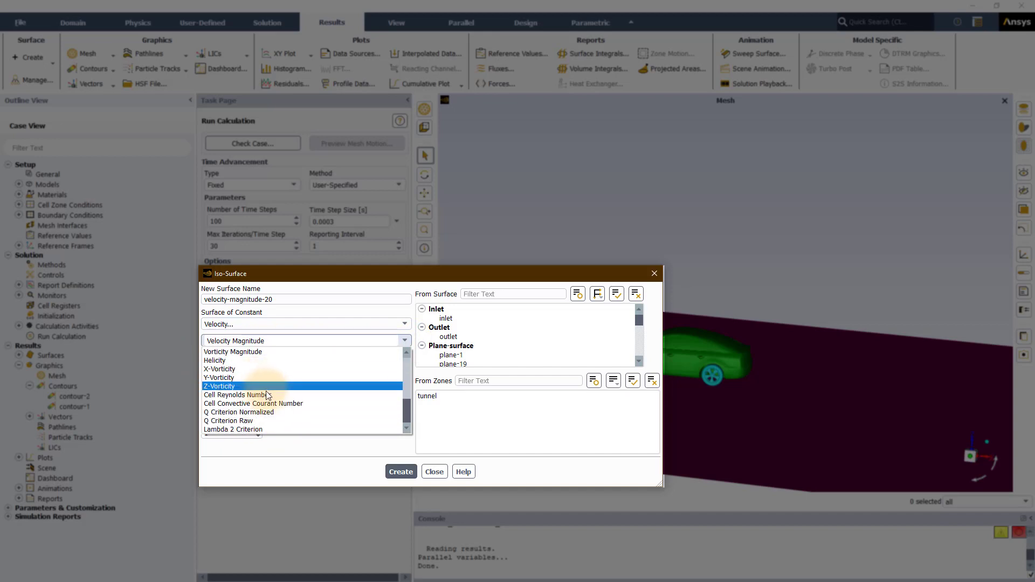
left_click(267, 412)
Step: Compute the variable's range on the tunnel zone and create the iso-surface with an iso-value of 500
left_click(432, 397)
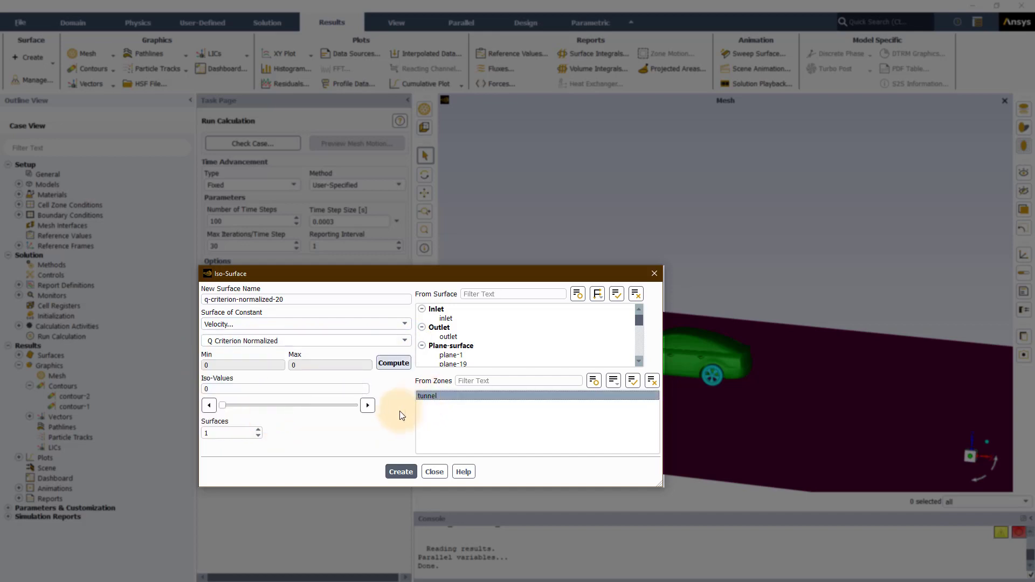
left_click(394, 363)
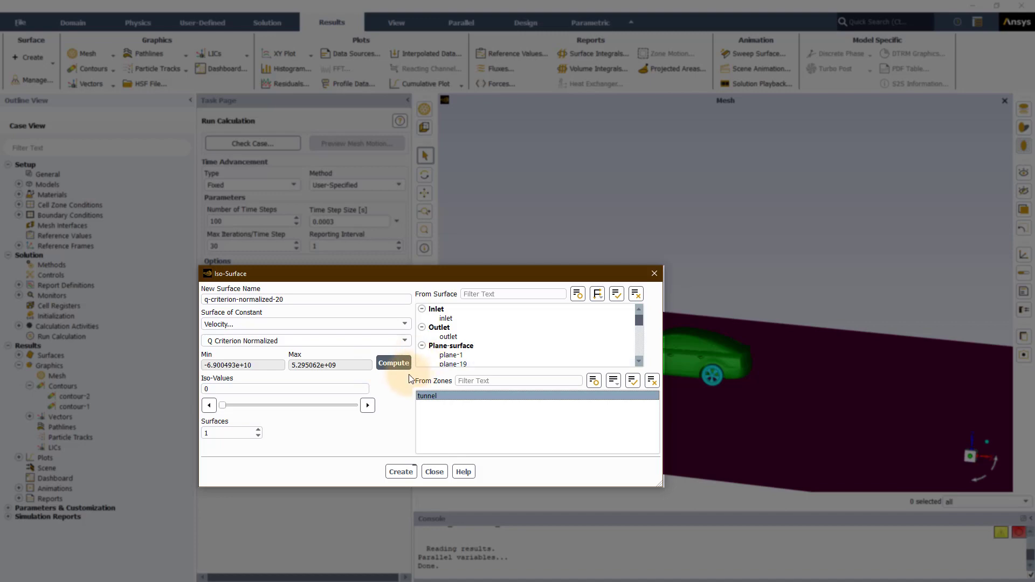
double_click(204, 388)
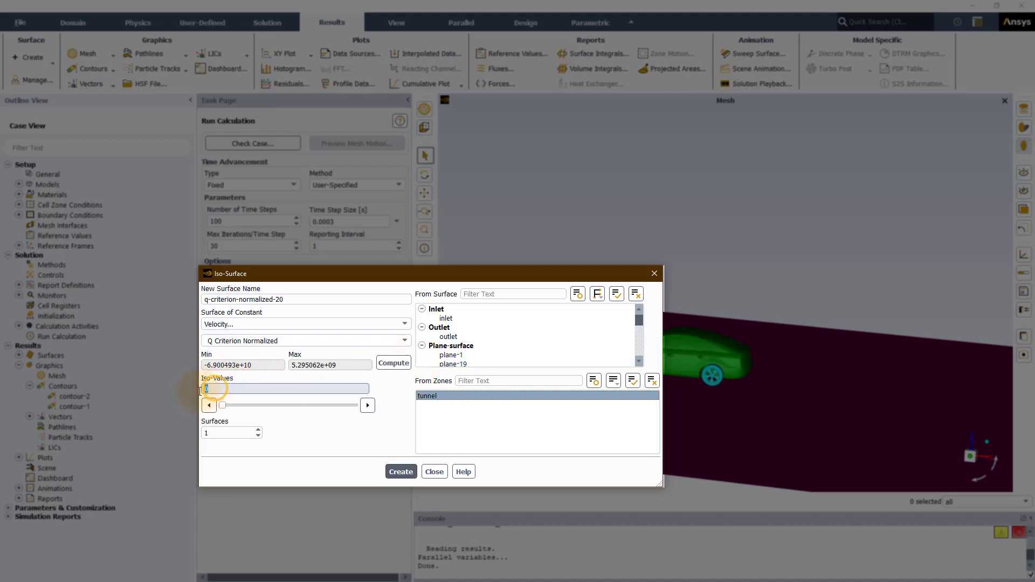
type("500")
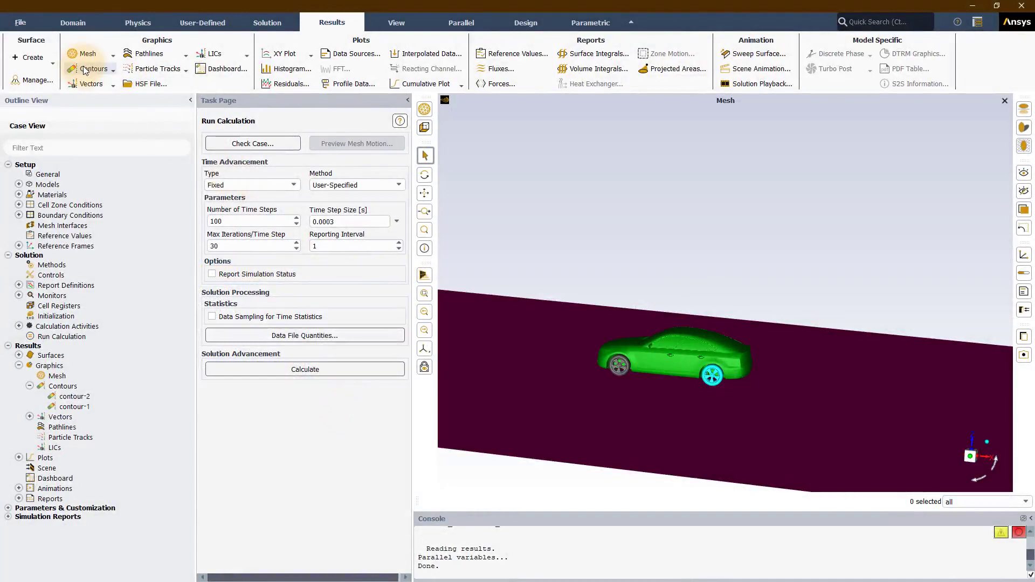
Step: Start a new contour of velocity's Vorticity Magnitude on the q-criterion-normalized-500 surface
left_click(89, 70)
left_click(83, 82)
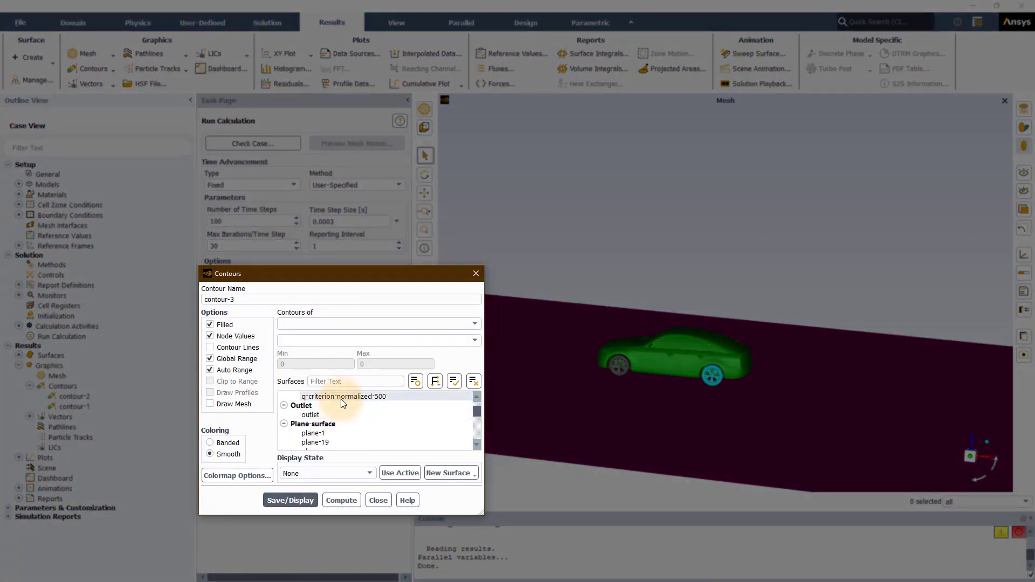
left_click(384, 322)
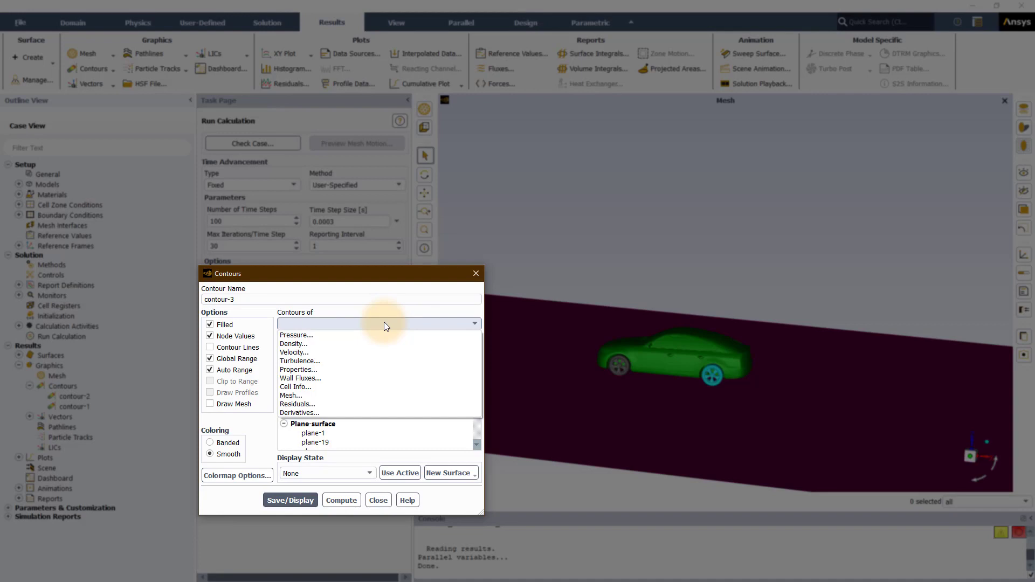
left_click(345, 351)
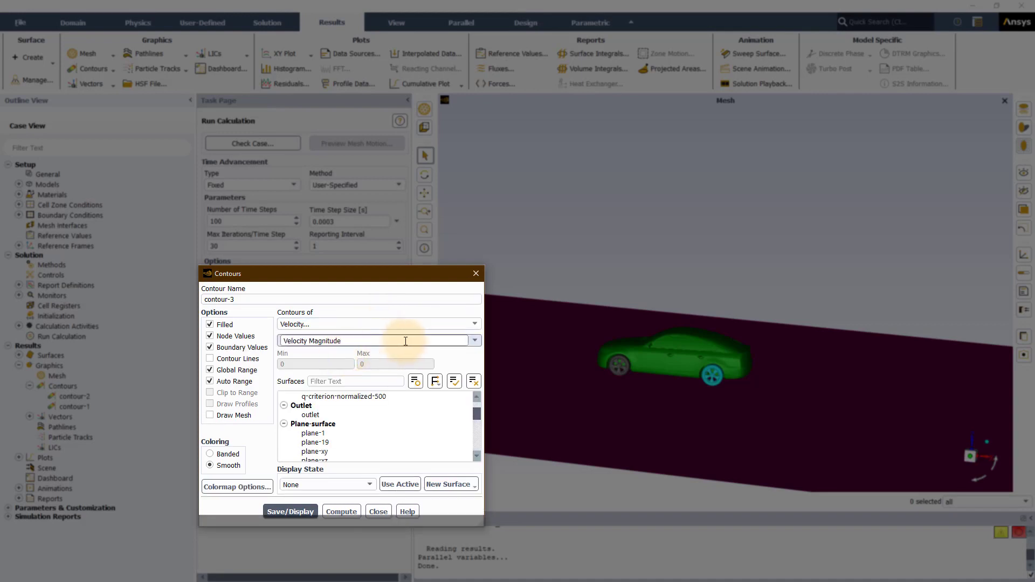
left_click(471, 340)
scroll(335, 400, "down", 5)
left_click(336, 419)
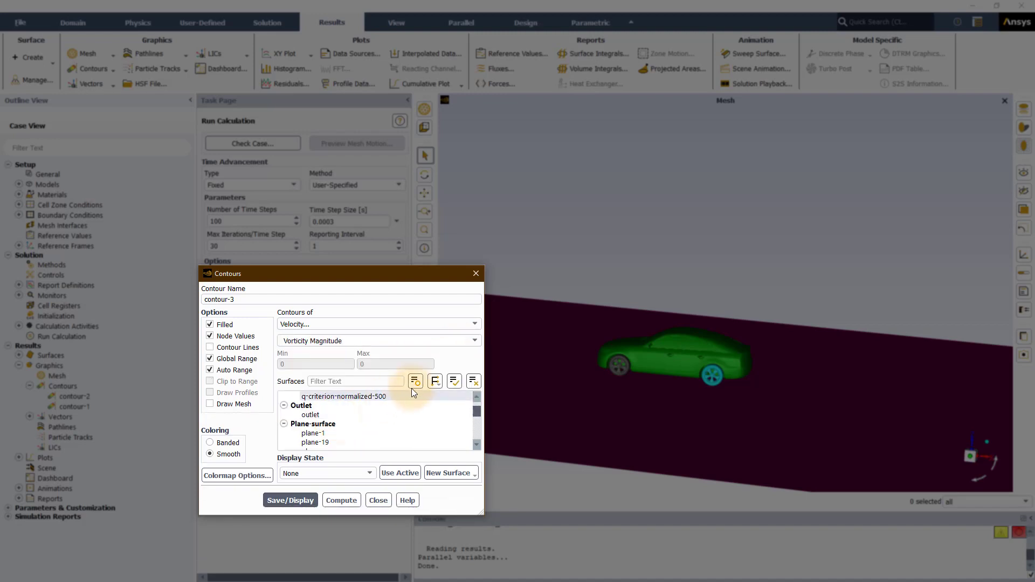
left_click(373, 397)
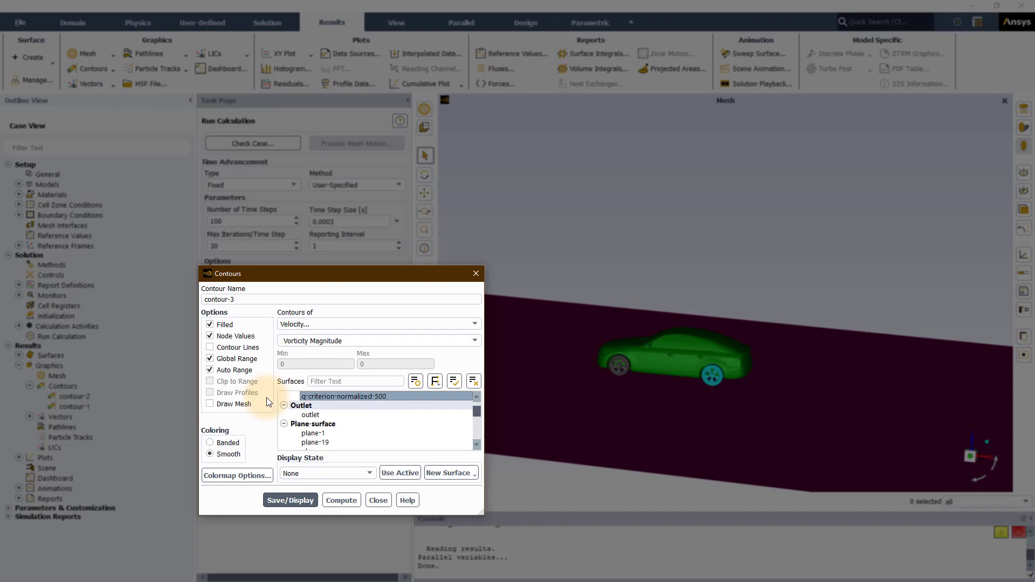
Step: Disable the global and auto range for the vorticity contour and set its limits to 30 minimum and 5500 maximum
left_click(210, 359)
left_click(210, 370)
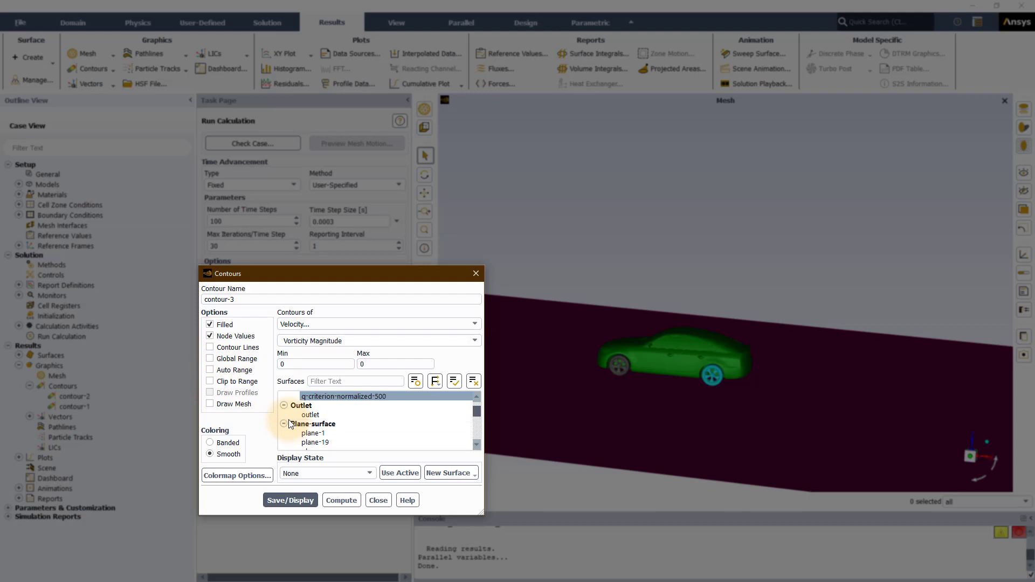
left_click(289, 366)
type("30")
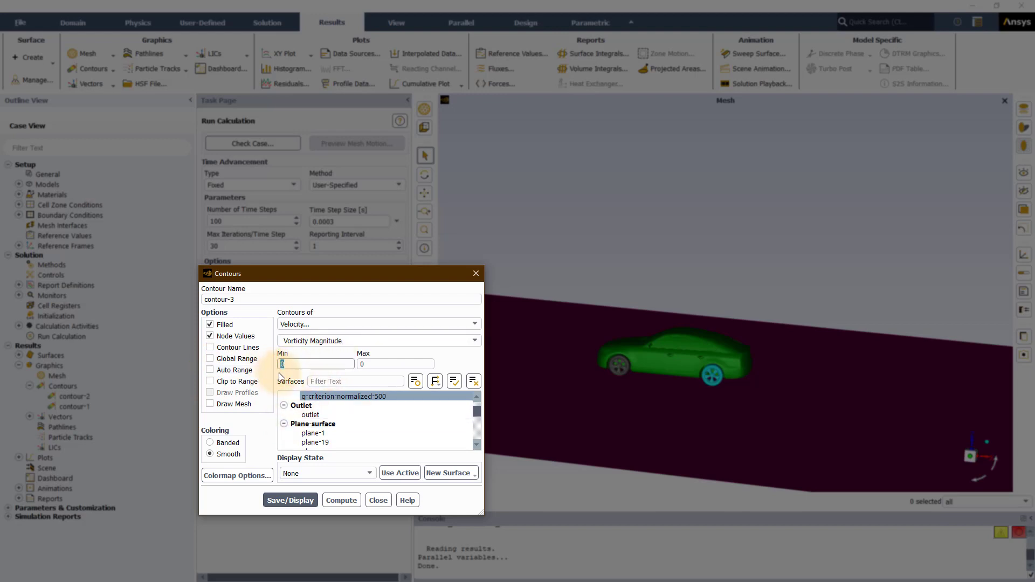
left_click(372, 366)
type("5500")
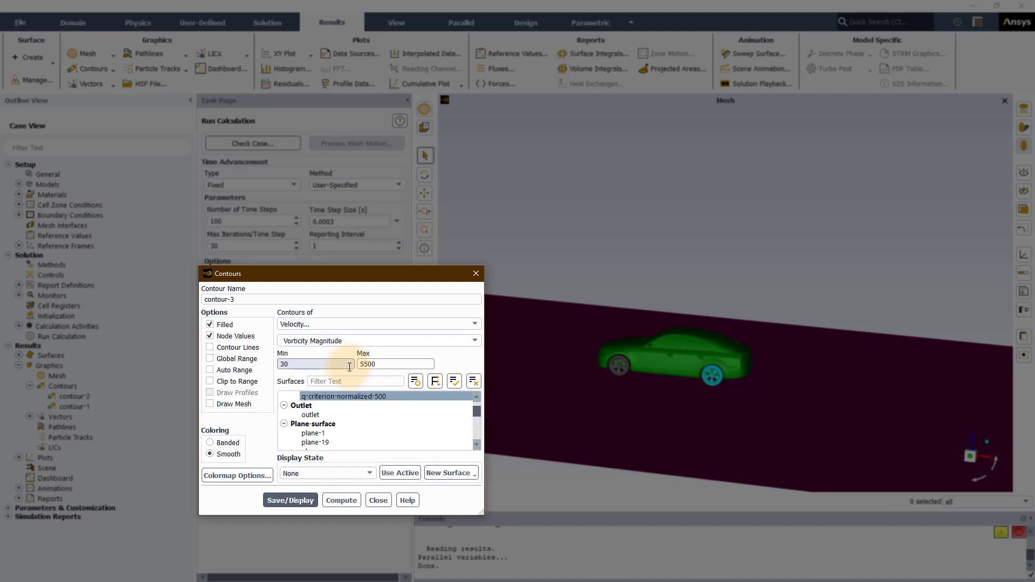
Step: Hide the contour's colormap, enable its log scale, and save and display the contour as vorticity
left_click(219, 475)
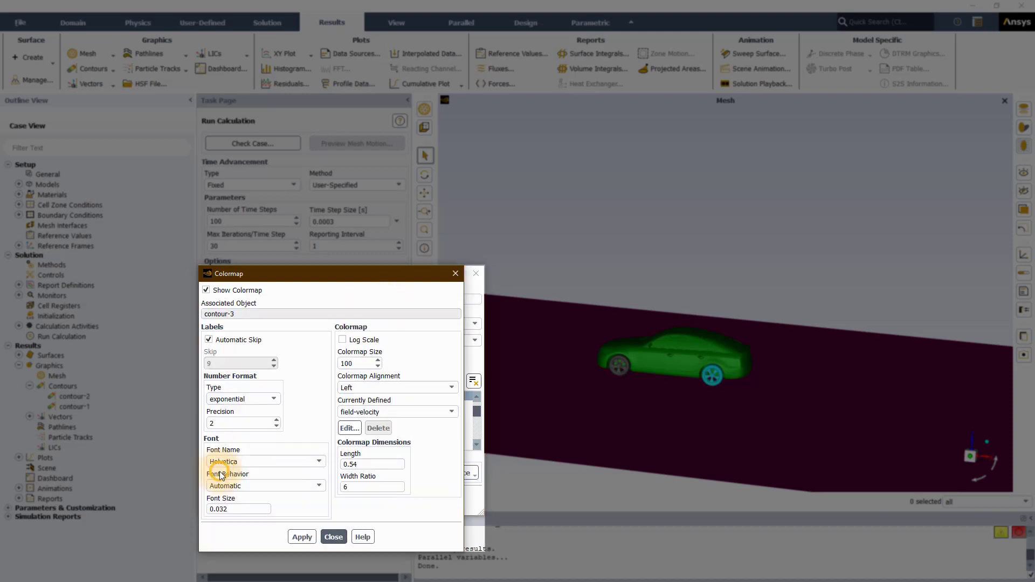
left_click(207, 291)
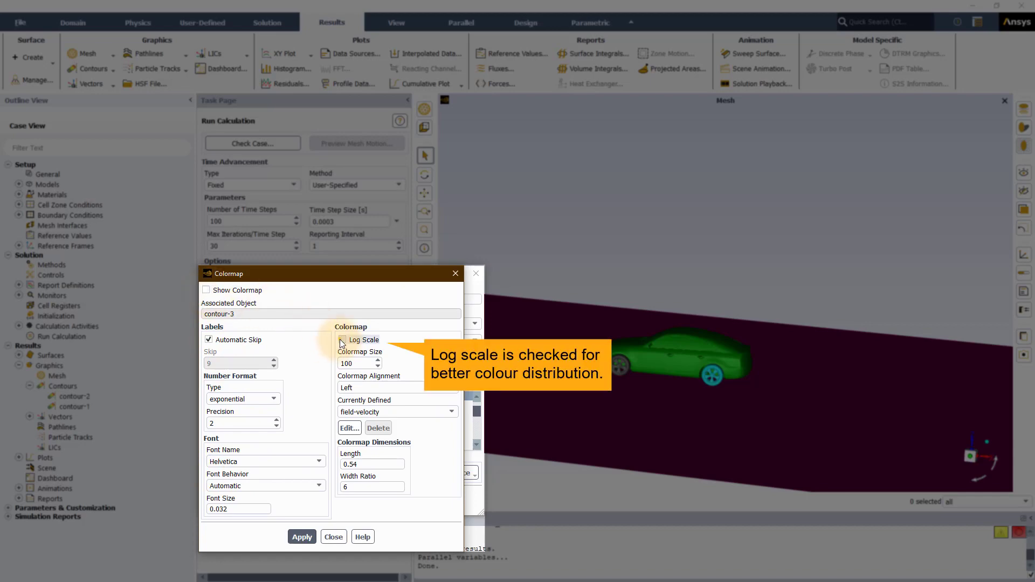
left_click(342, 341)
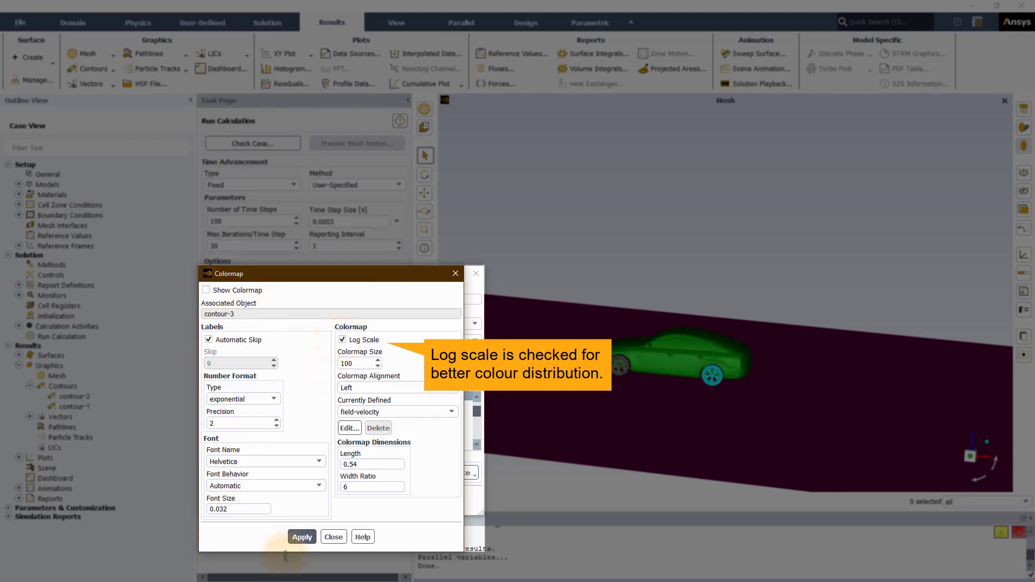
left_click(333, 539)
left_click(298, 505)
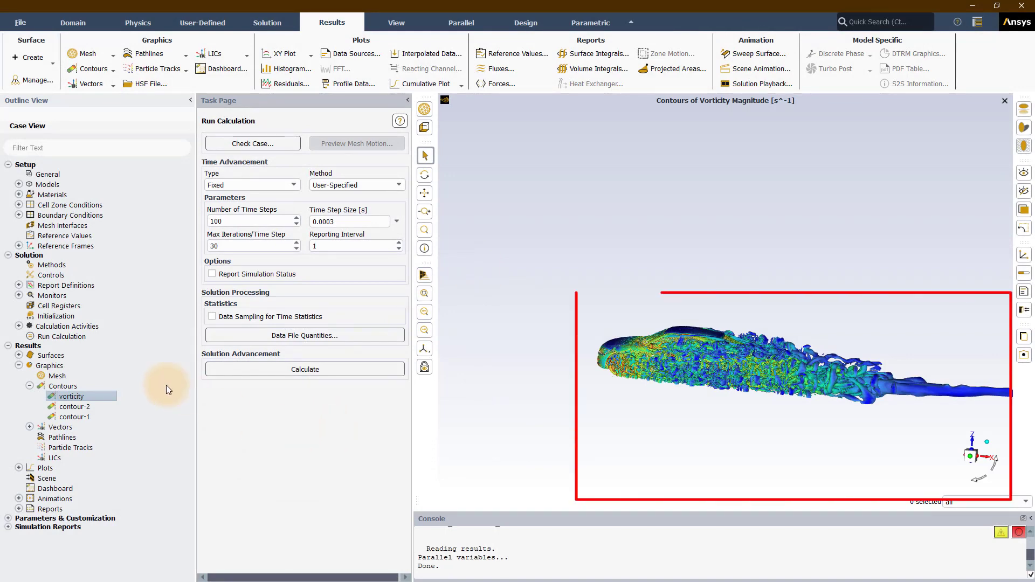
Step: Start another new contour of Velocity Magnitude on the plane-xz surface
left_click(89, 68)
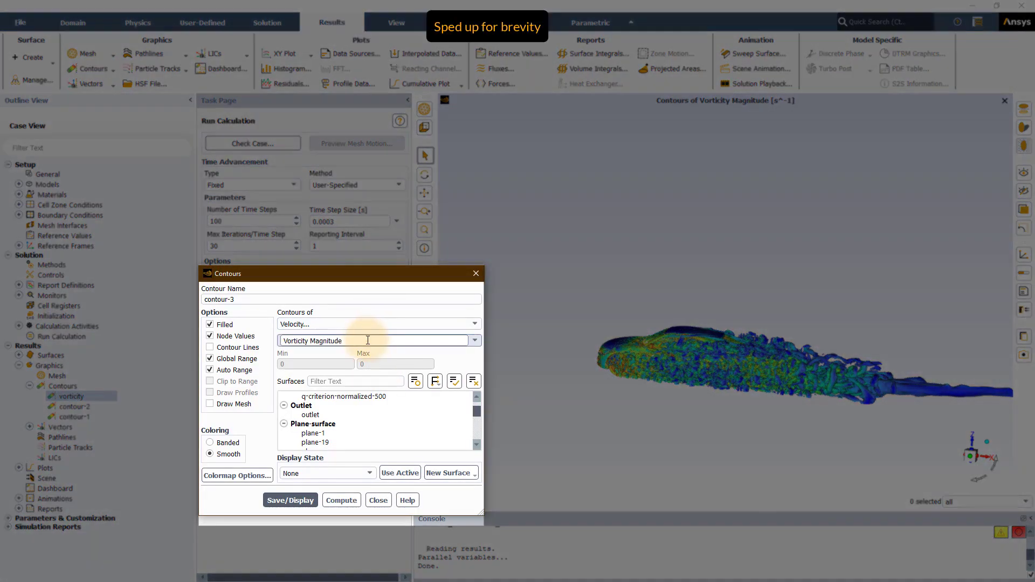
left_click(474, 341)
scroll(377, 377, "up", 3)
left_click(345, 351)
scroll(400, 413, "down", 3)
left_click(339, 432)
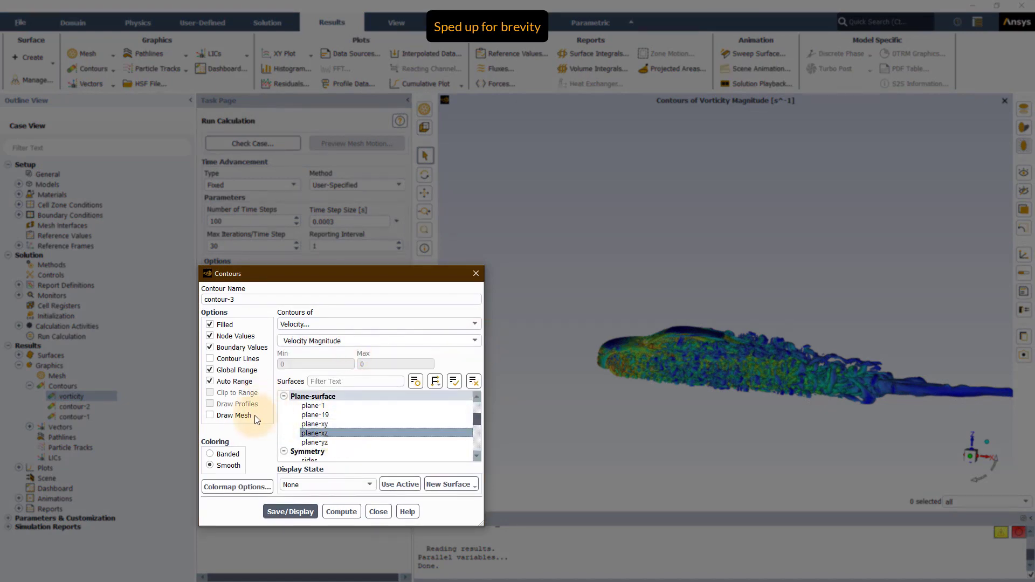
Step: Disable the global and auto range for the velocity magnitude contour and set its maximum to 50 m/s
left_click(210, 370)
left_click(209, 382)
left_click_drag(373, 365, 351, 365)
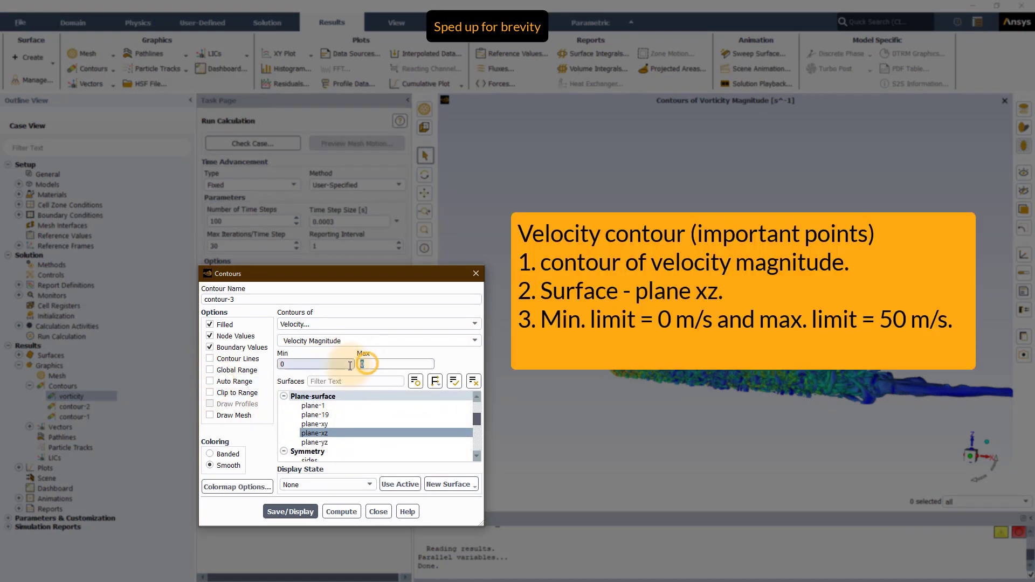
type("50")
left_click(465, 360)
Step: Hide the colormap of the velocity magnitude contour and apply the change
left_click(221, 486)
left_click(207, 290)
left_click(302, 535)
left_click(334, 534)
Step: Name the plane-xz contour velocity, save and display it, and close the contour settings
double_click(215, 299)
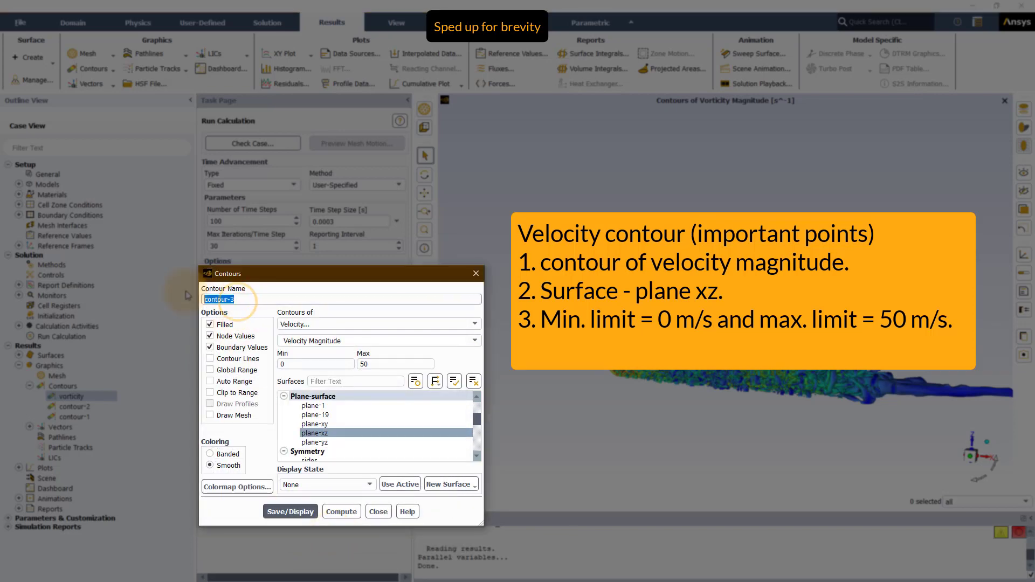
type("velocity")
left_click(291, 510)
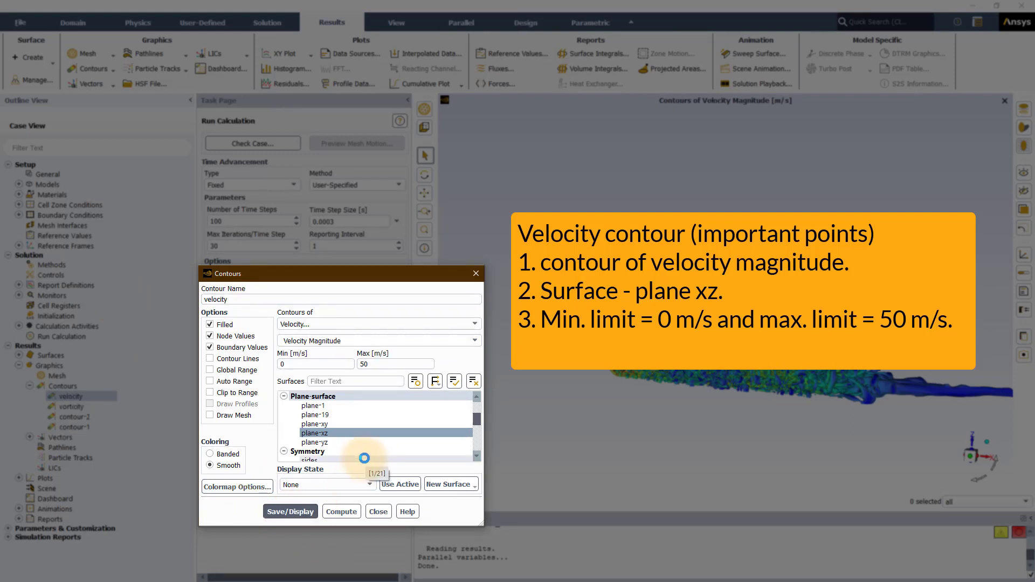
scroll(367, 455, "down", 3)
scroll(385, 441, "up", 1)
scroll(385, 441, "down", 5)
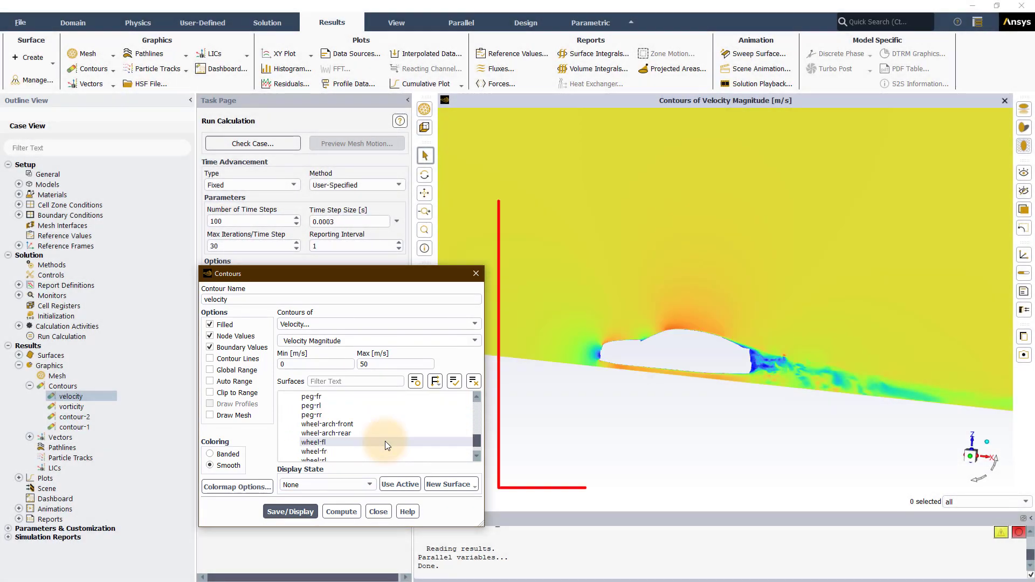
scroll(385, 441, "up", 5)
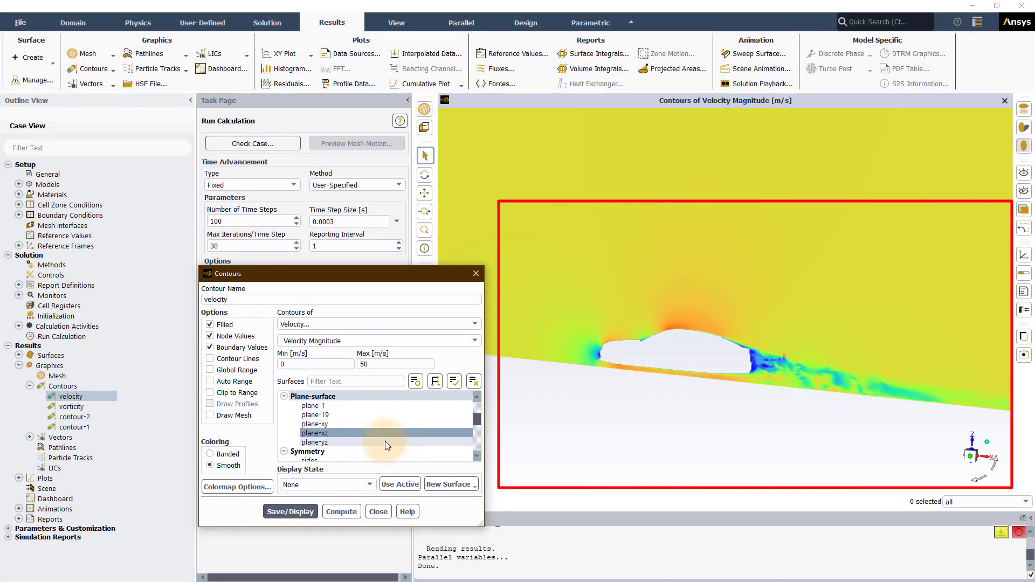
left_click(378, 512)
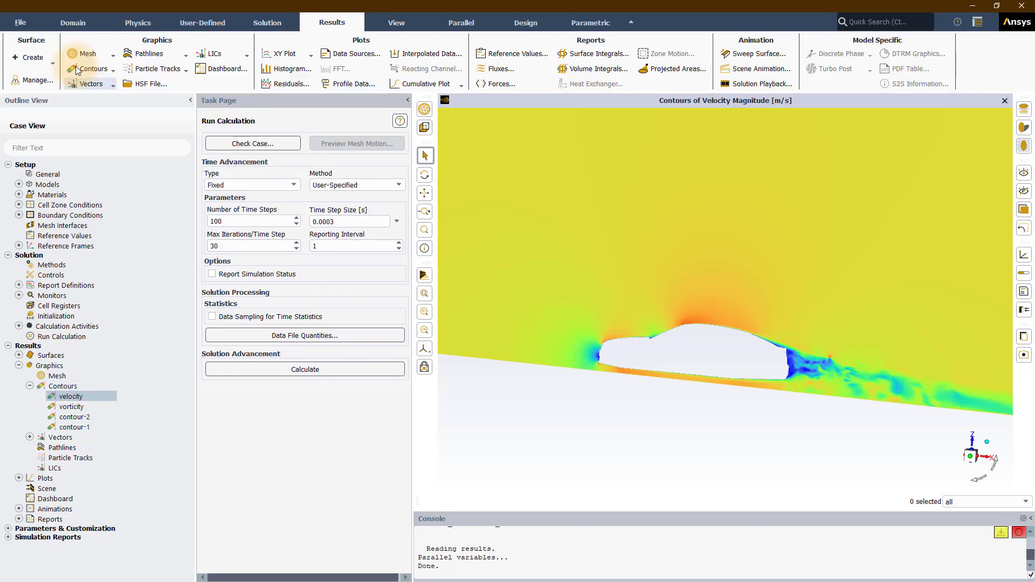
Step: Start a new mesh display, add the ground-moving wall to the selected car and wheel surfaces, and colour it by surface
left_click(85, 54)
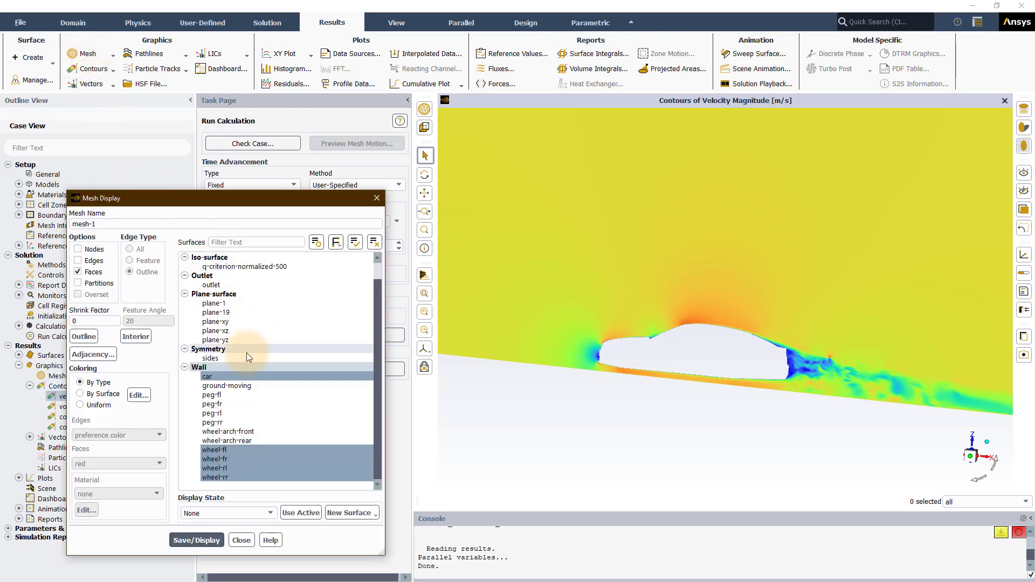
left_click_drag(250, 200, 358, 204)
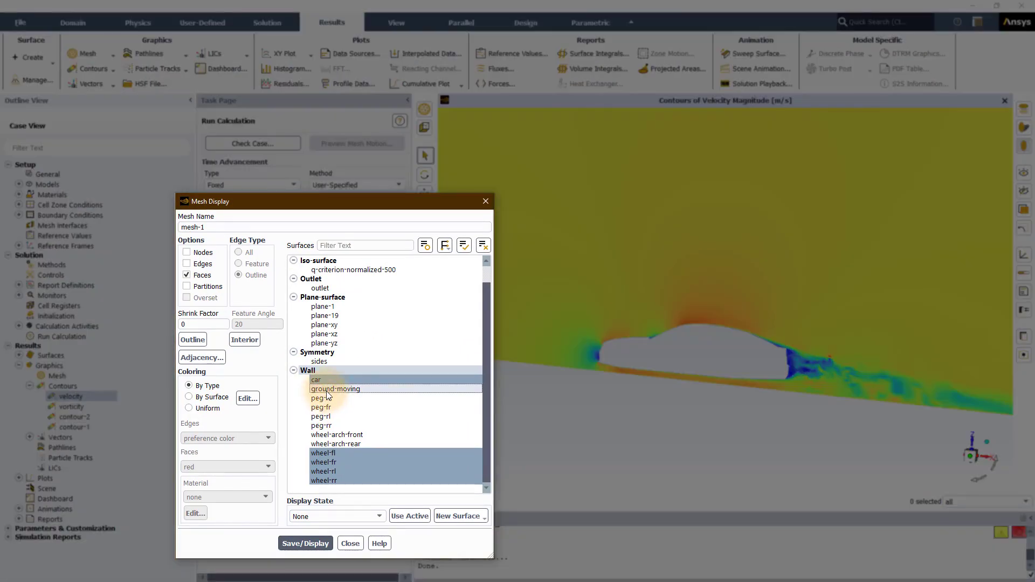
left_click(329, 390)
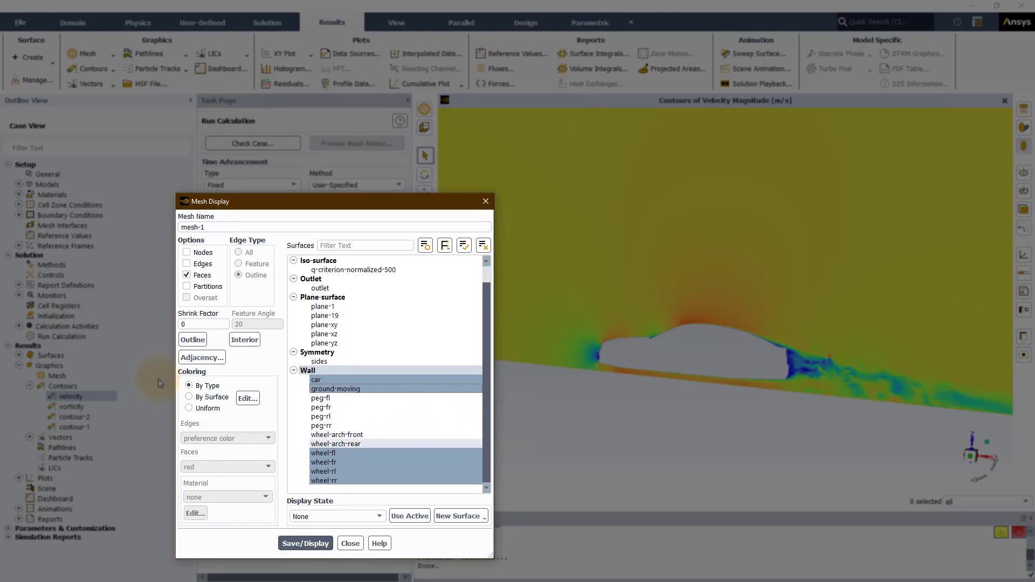
left_click(188, 397)
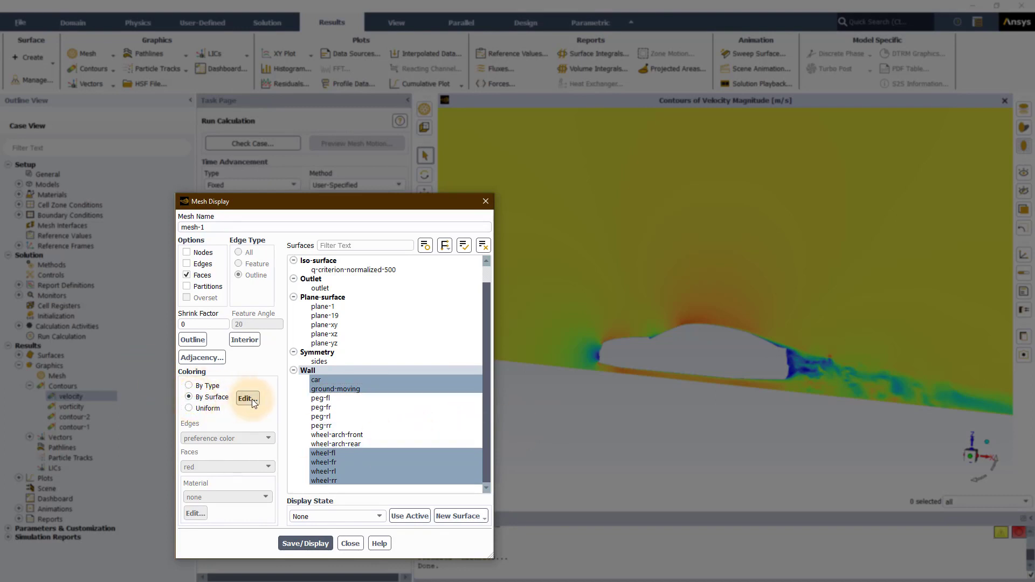
Step: Set the ground-moving wall's rendering colour to dark gray and save it
left_click(249, 398)
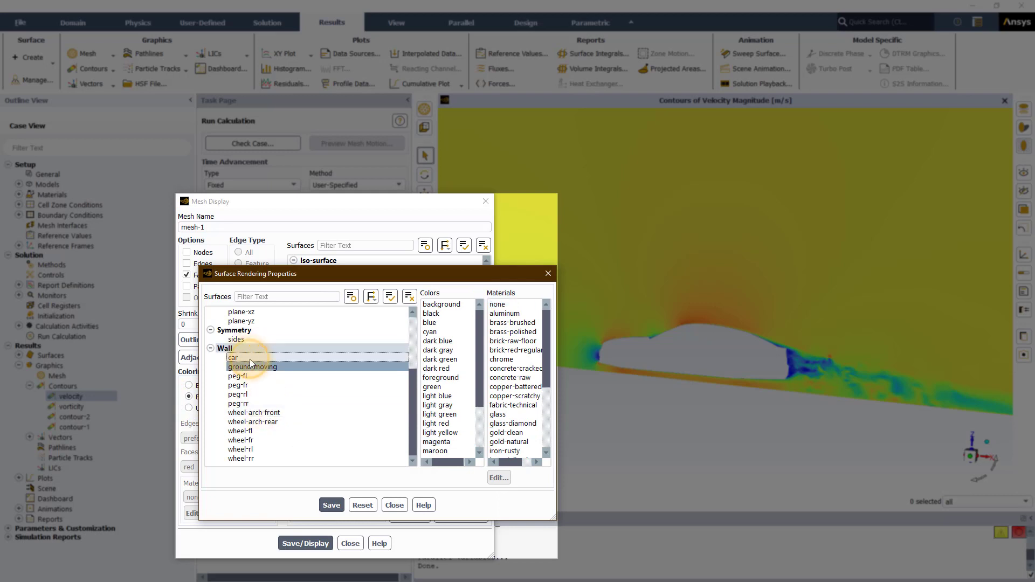
left_click(253, 368)
left_click(294, 357)
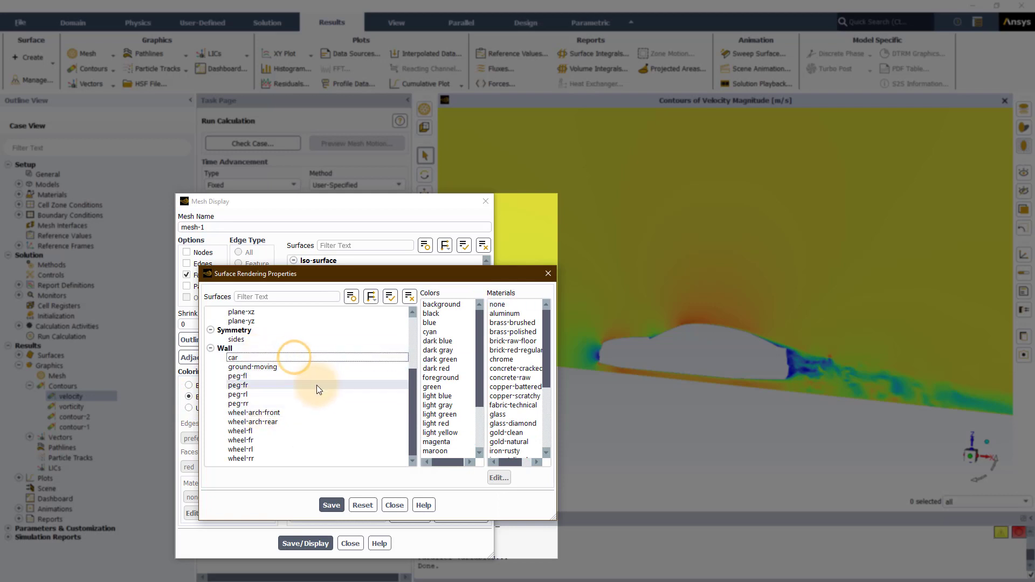
left_click(294, 368)
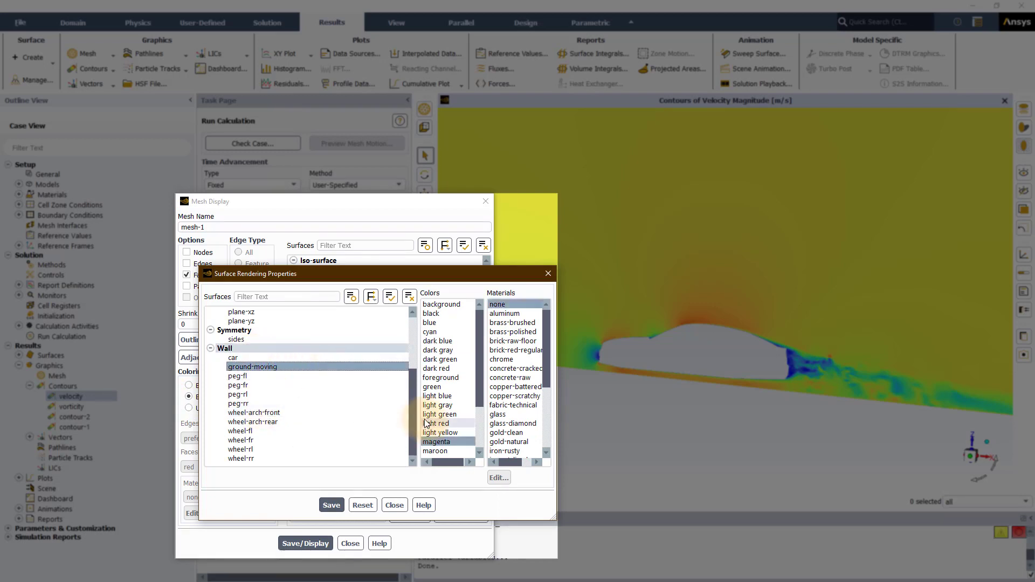
left_click(455, 353)
left_click(331, 505)
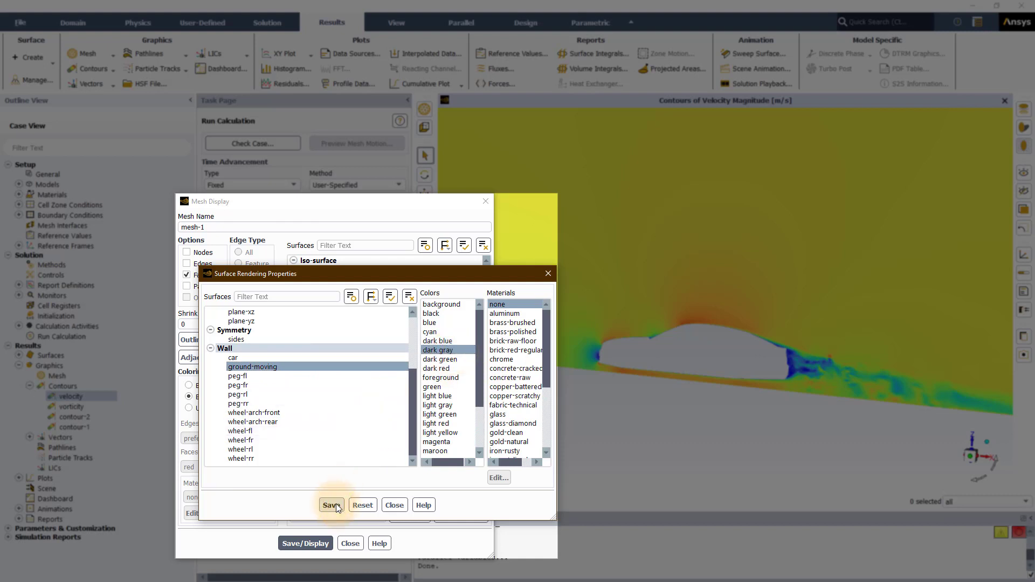
Step: Set the car surface's rendering colour to light gray and the four wheel surfaces to black, saving each change
left_click(254, 358)
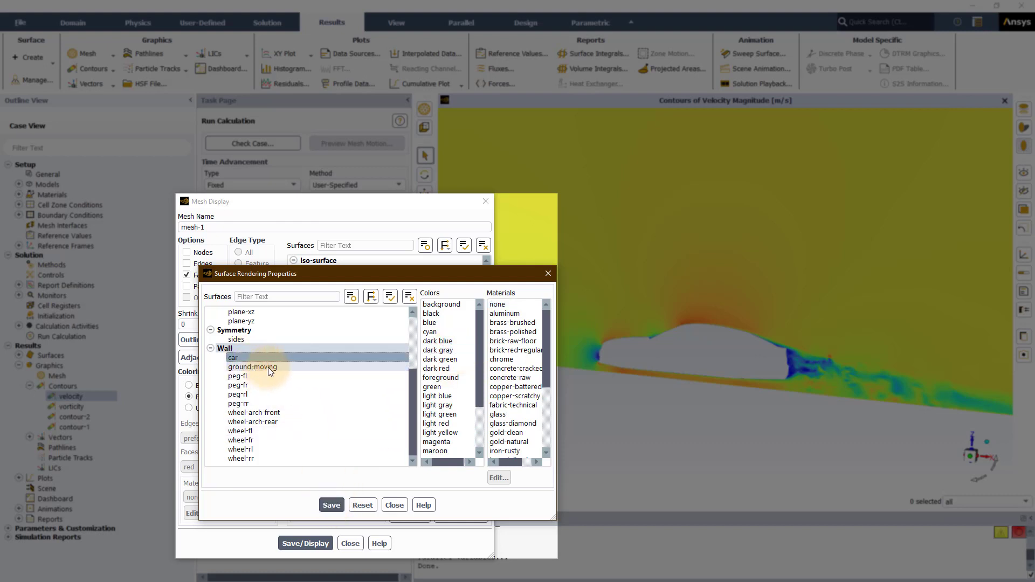
left_click(268, 368)
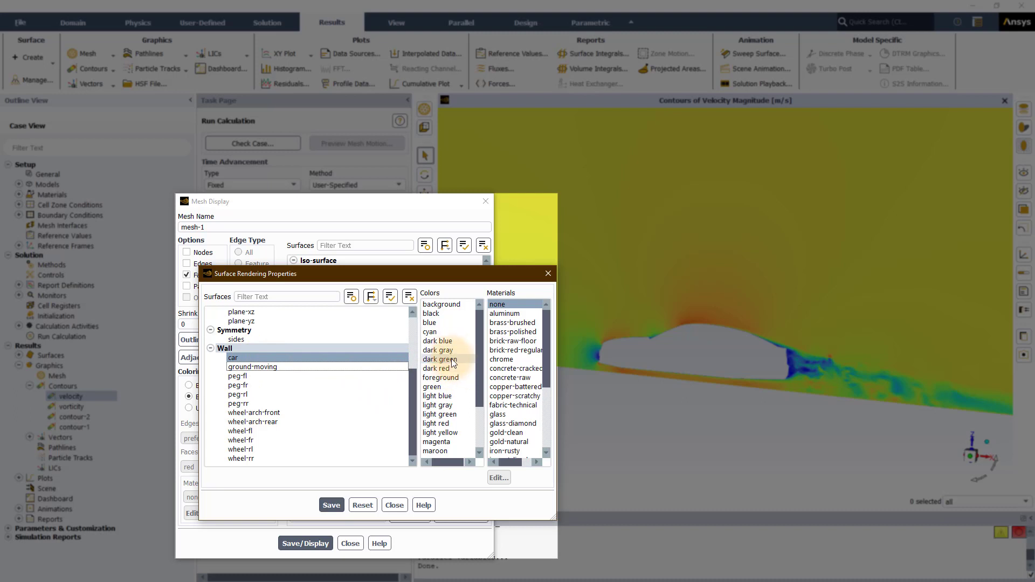
left_click(439, 405)
left_click(331, 507)
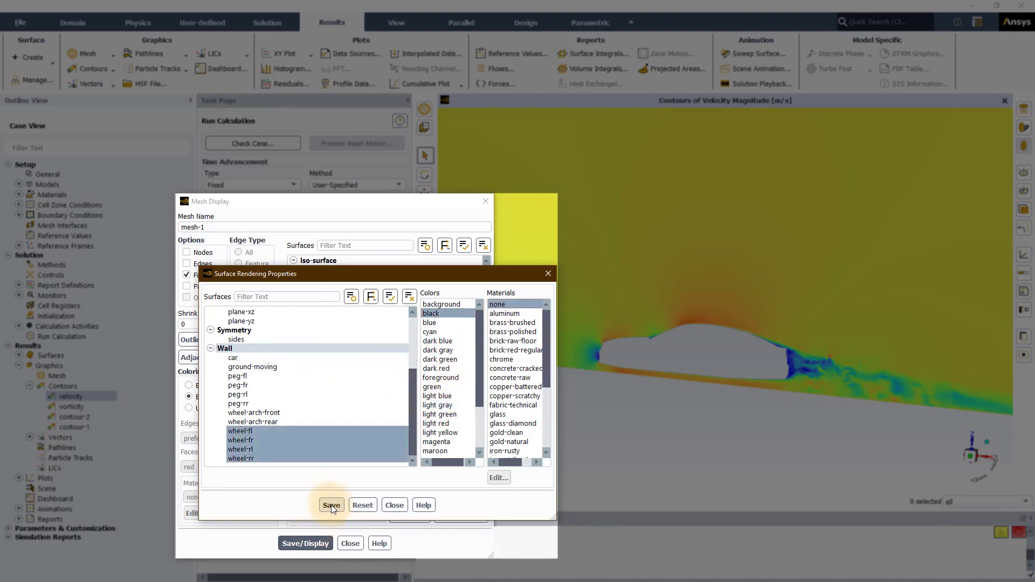
left_click(331, 506)
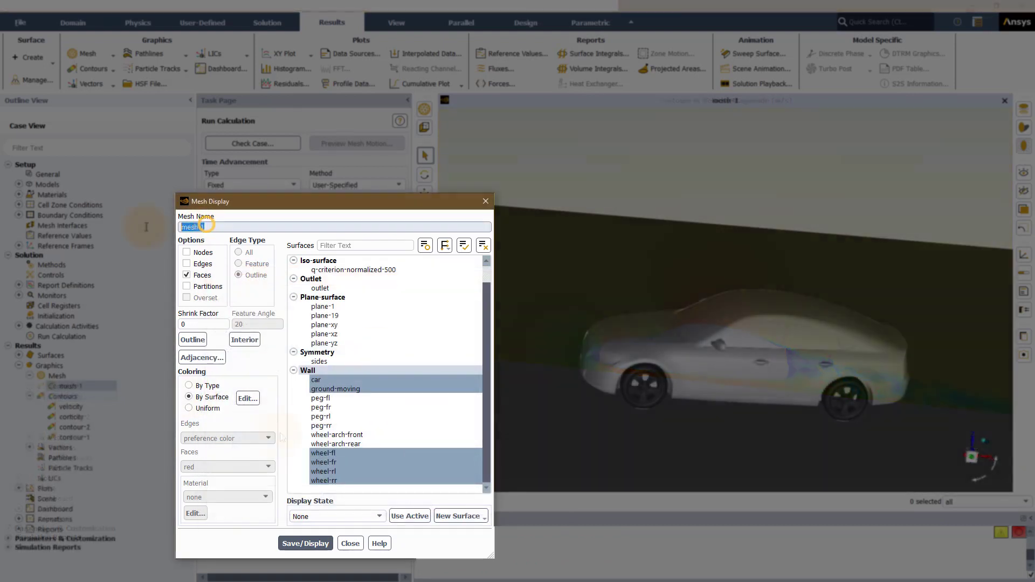
Step: Name the mesh object car-mesh, then save and display it
type("car")
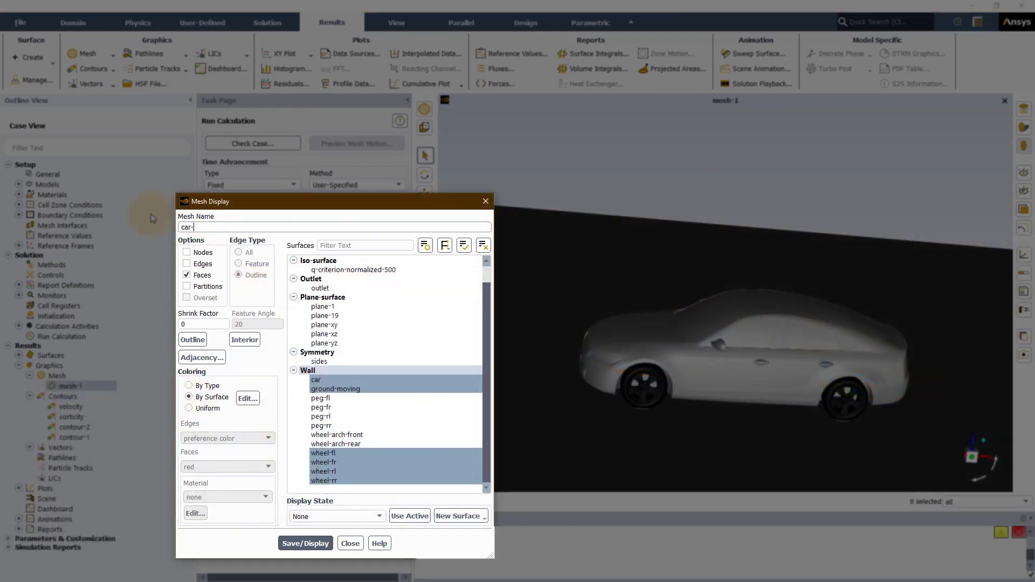
type("-mesh")
left_click(295, 544)
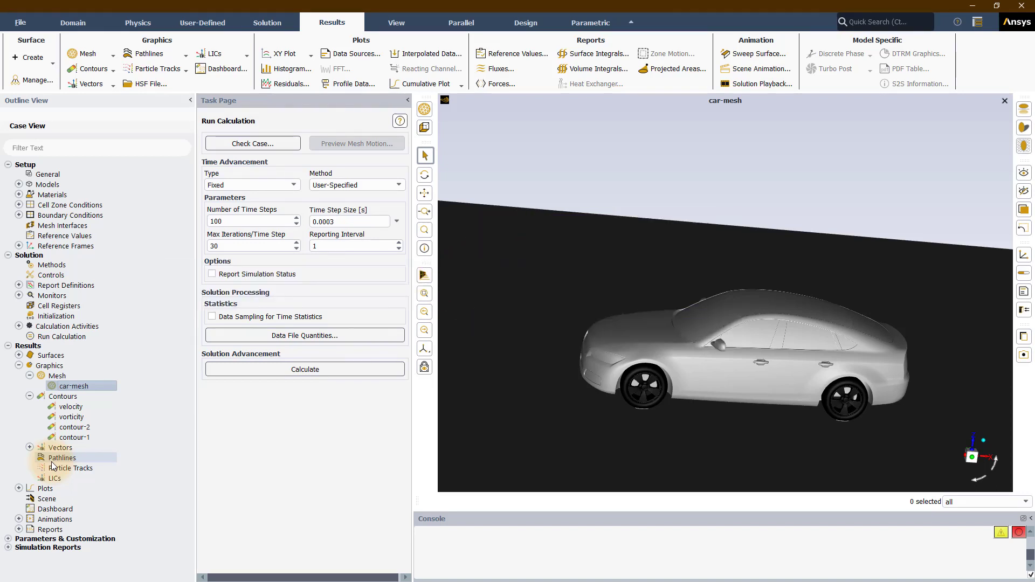
Step: Create a new scene named velocity-contour that combines car-mesh and the velocity contour, and save it
right_click(42, 496)
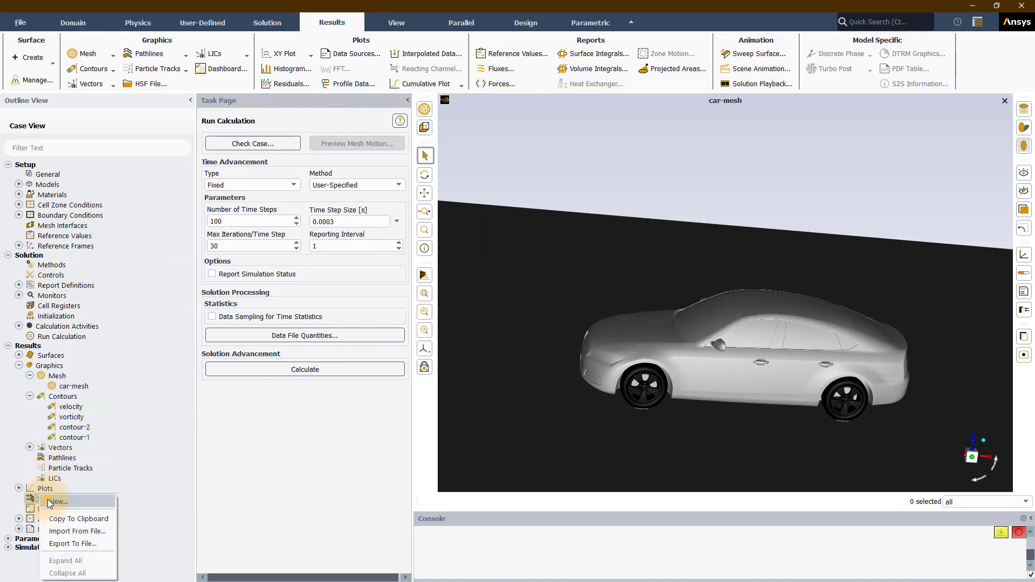
left_click(50, 502)
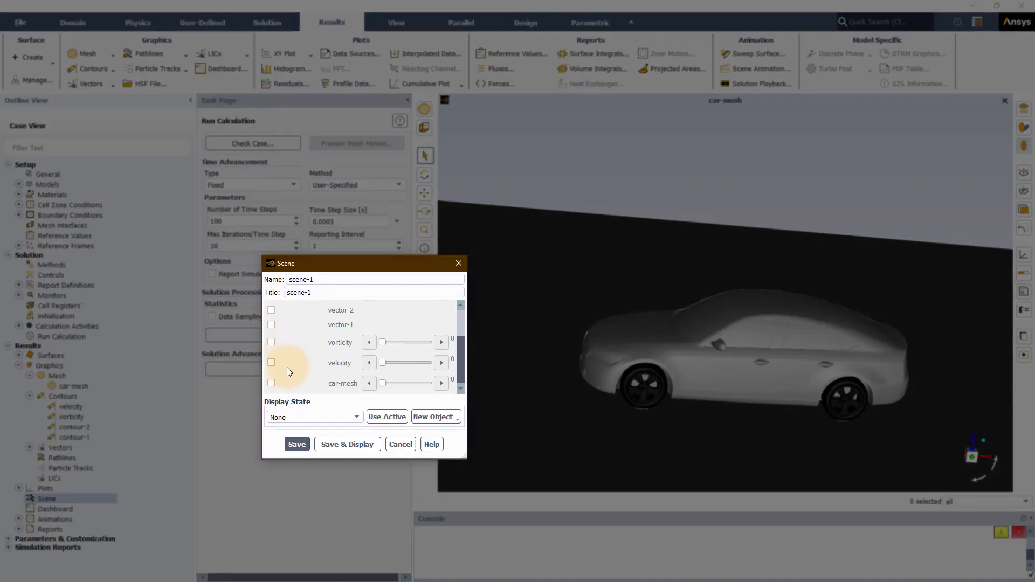
left_click(272, 383)
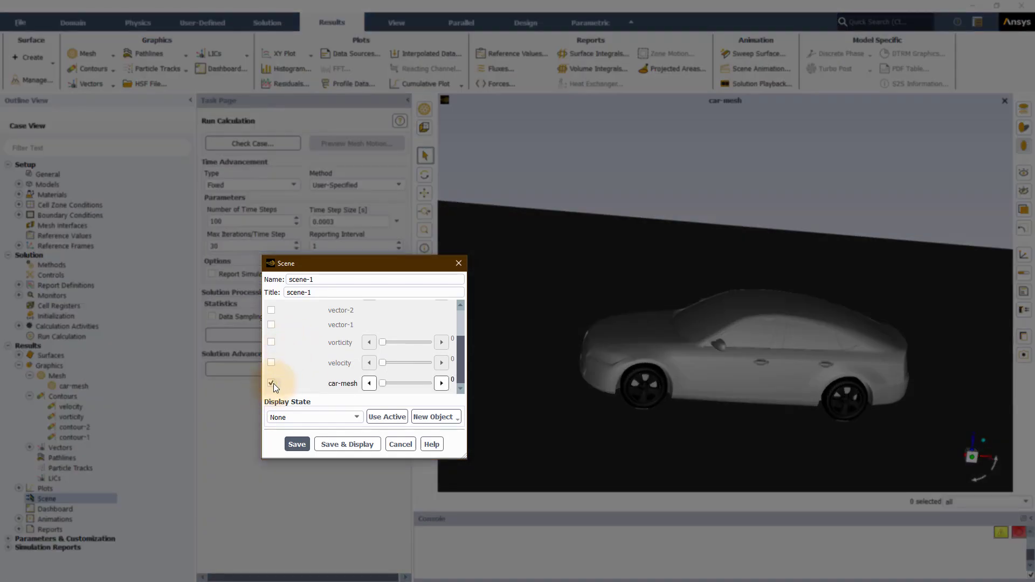
left_click(271, 363)
left_click_drag(318, 280, 287, 279)
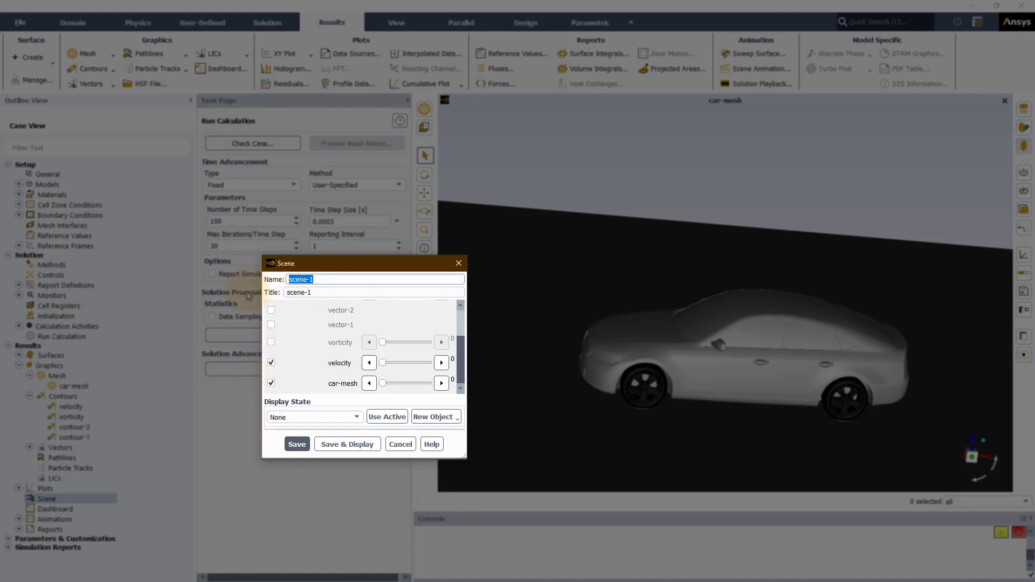
type("velocity-contour")
left_click(297, 444)
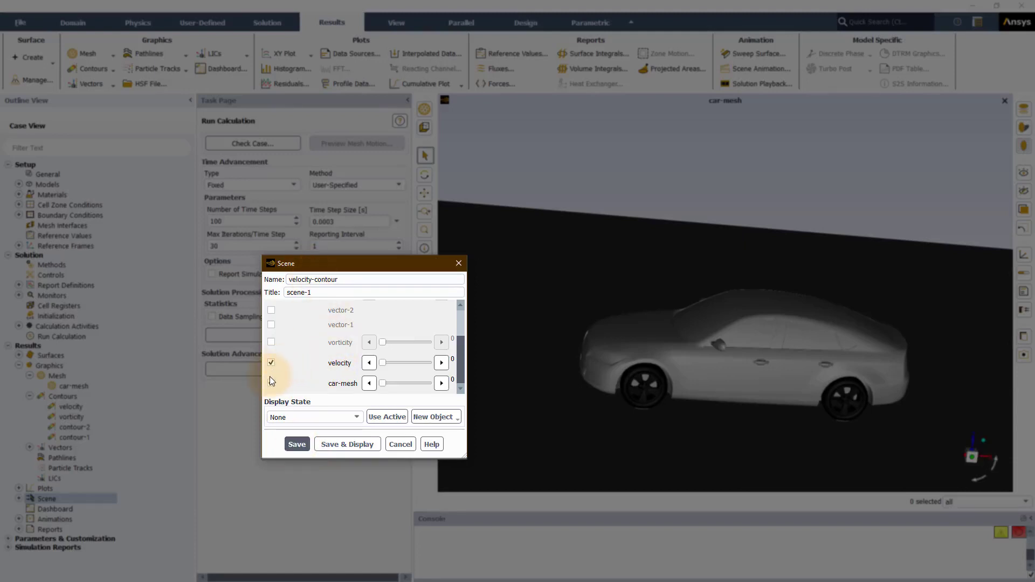
Step: Save another scene named vorticity-contour, combining car-mesh with the vorticity contour instead of velocity, and close the scene settings
left_click(272, 362)
left_click(271, 341)
left_click(313, 279)
key("BackSpace")
key("BackSpace")
key("BackSpace")
key("BackSpace")
key("BackSpace")
key("BackSpace")
key("BackSpace")
key("BackSpace")
type("vorticity")
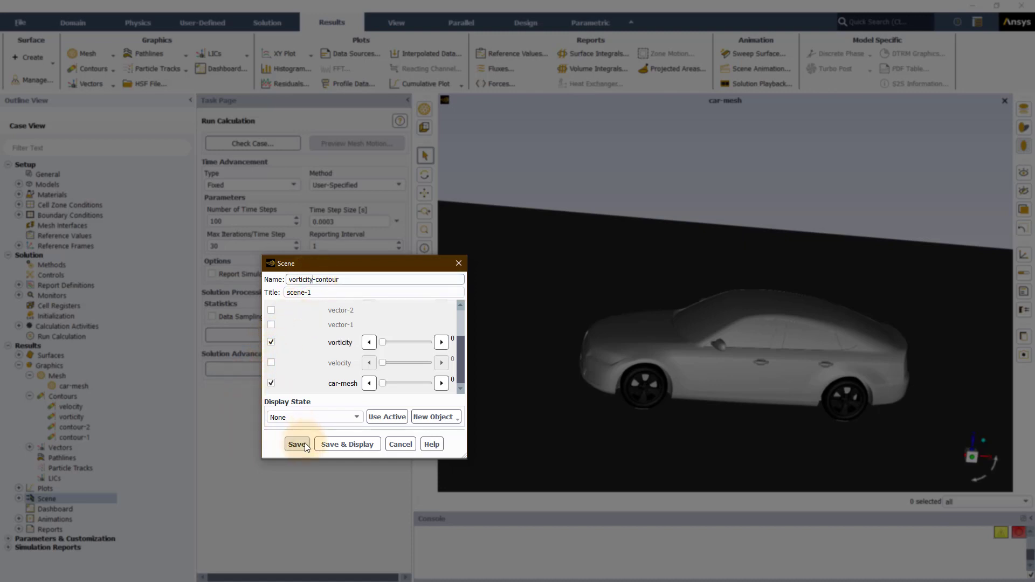
left_click(304, 444)
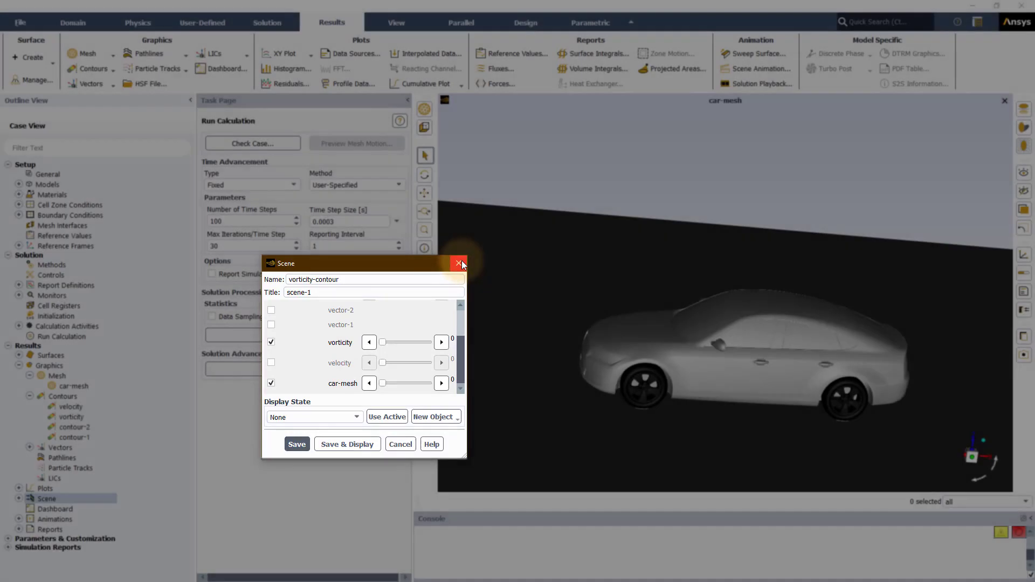
left_click(459, 263)
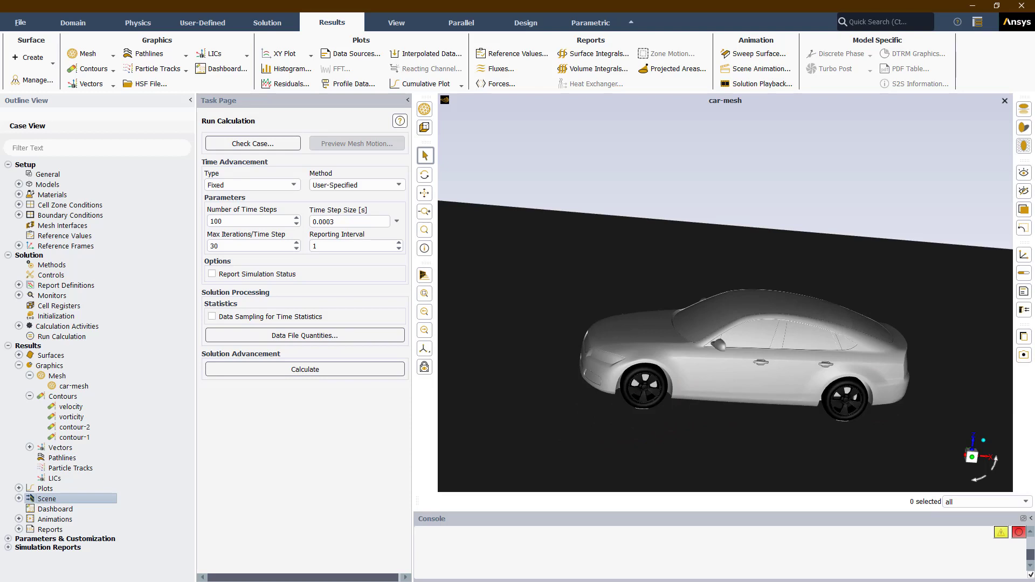
Step: Display the velocity-contour scene in the graphics window
left_click(19, 498)
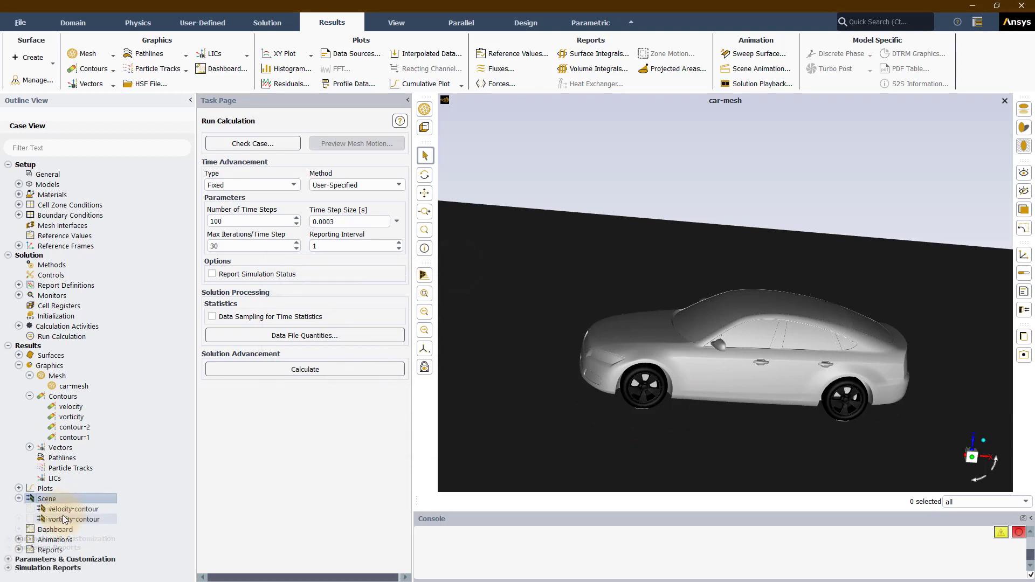
right_click(65, 509)
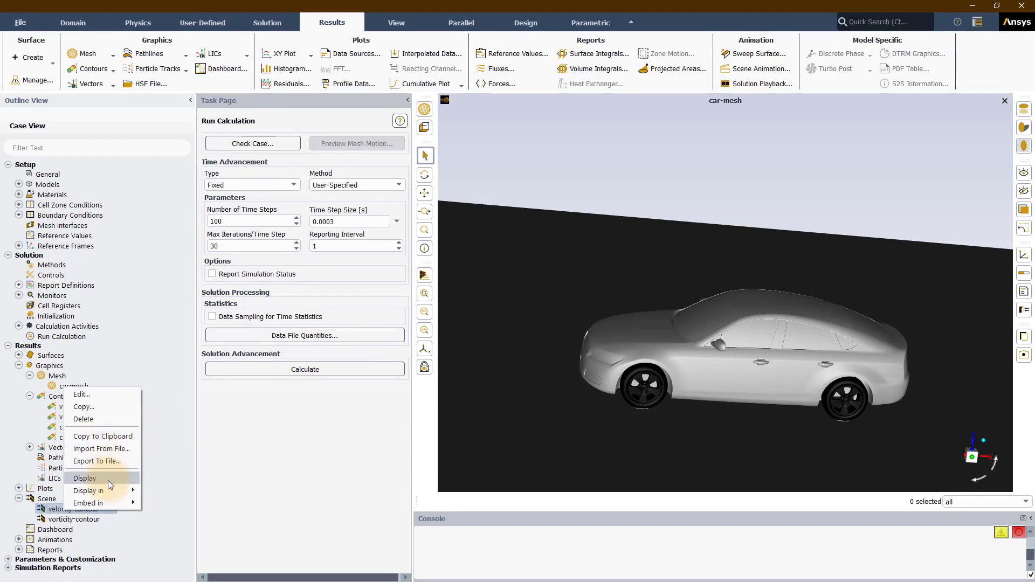
left_click(108, 479)
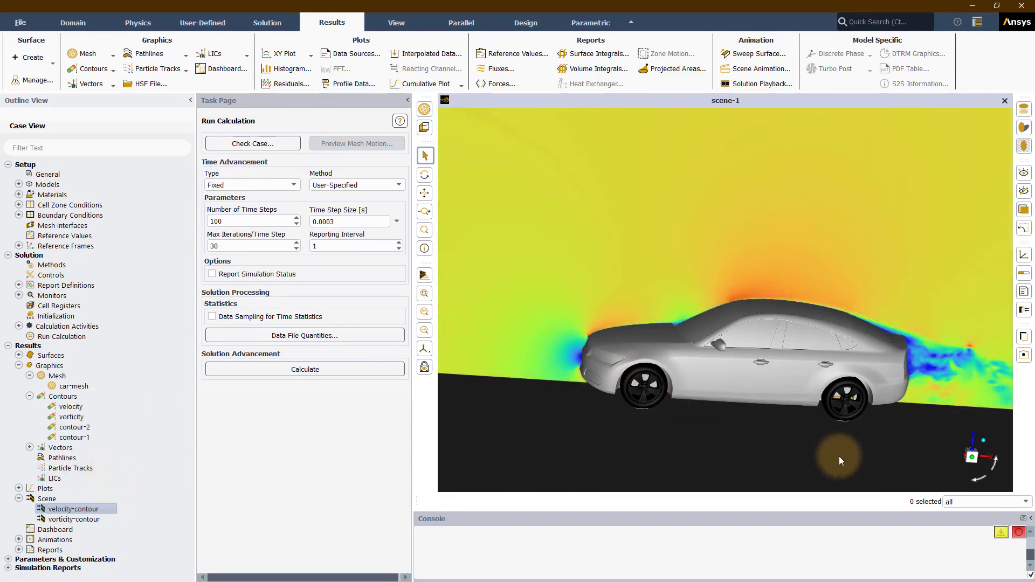
Step: Align the view straight onto the car's side with the wake in frame and save it as velocity-view
scroll(839, 456, "up", 3)
left_click(972, 458)
left_click(994, 462)
left_click(992, 462)
scroll(697, 324, "up", 5)
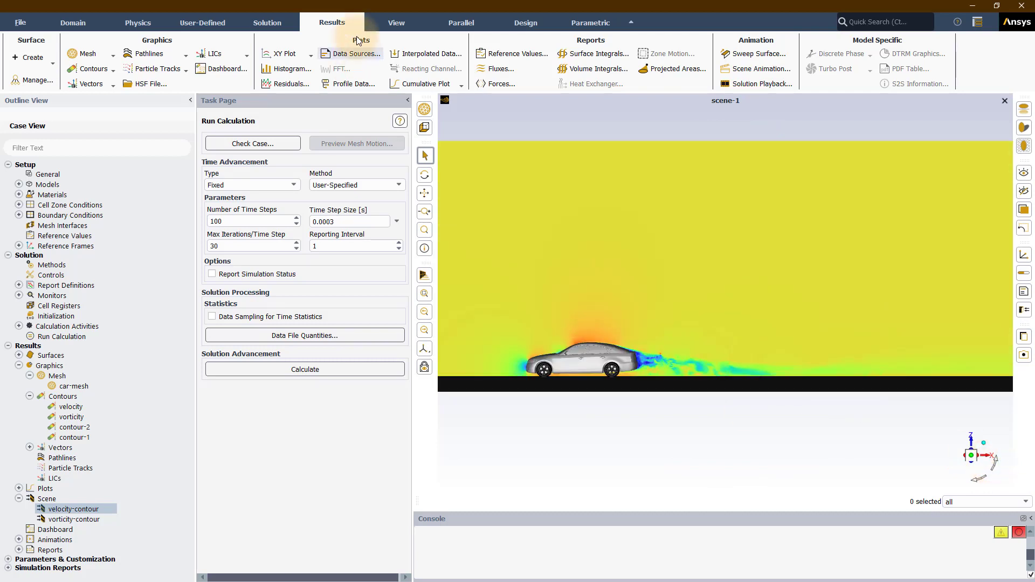
left_click(389, 23)
left_click(32, 53)
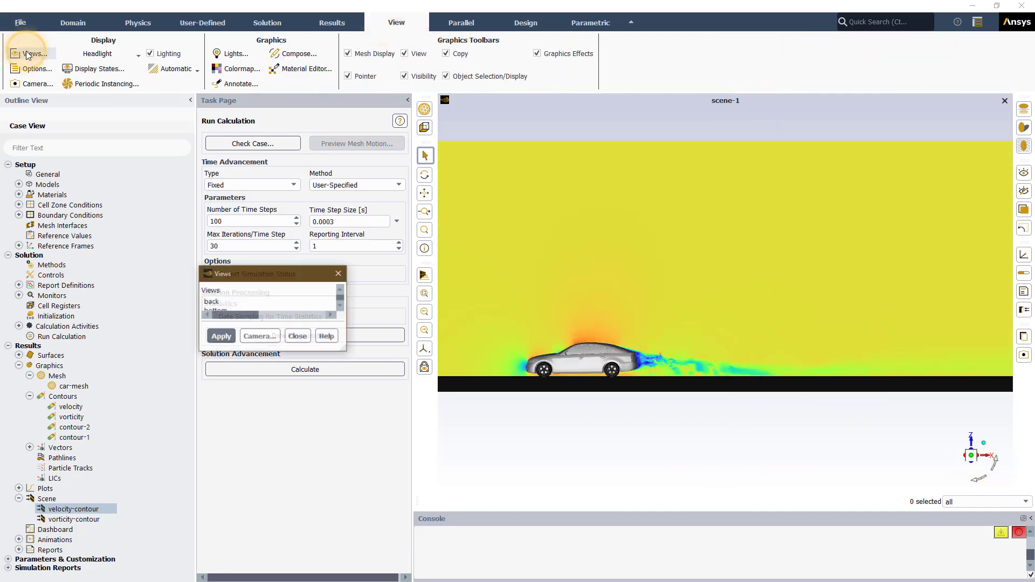
left_click_drag(226, 418, 194, 419)
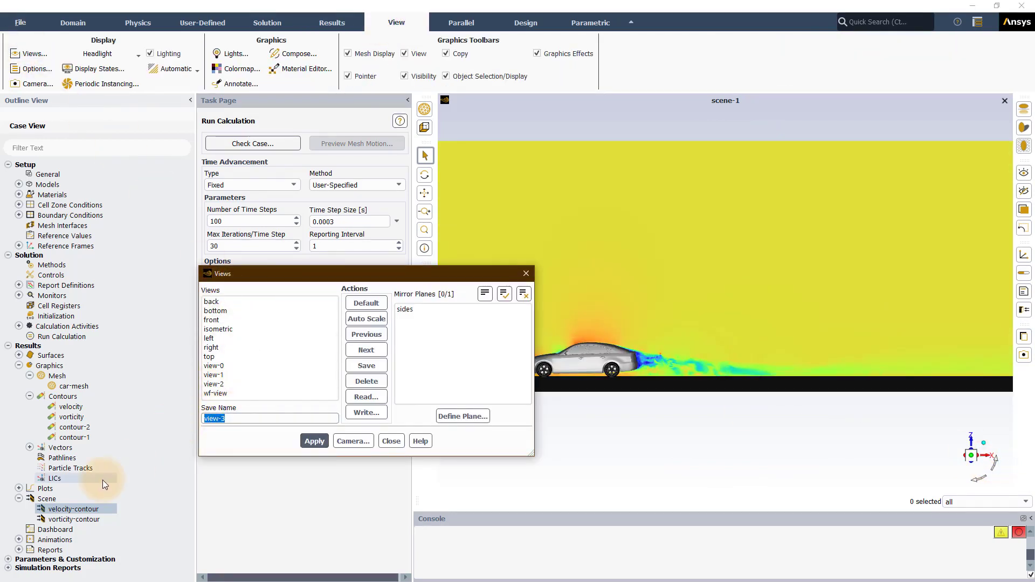
type("velocity-view")
left_click(366, 365)
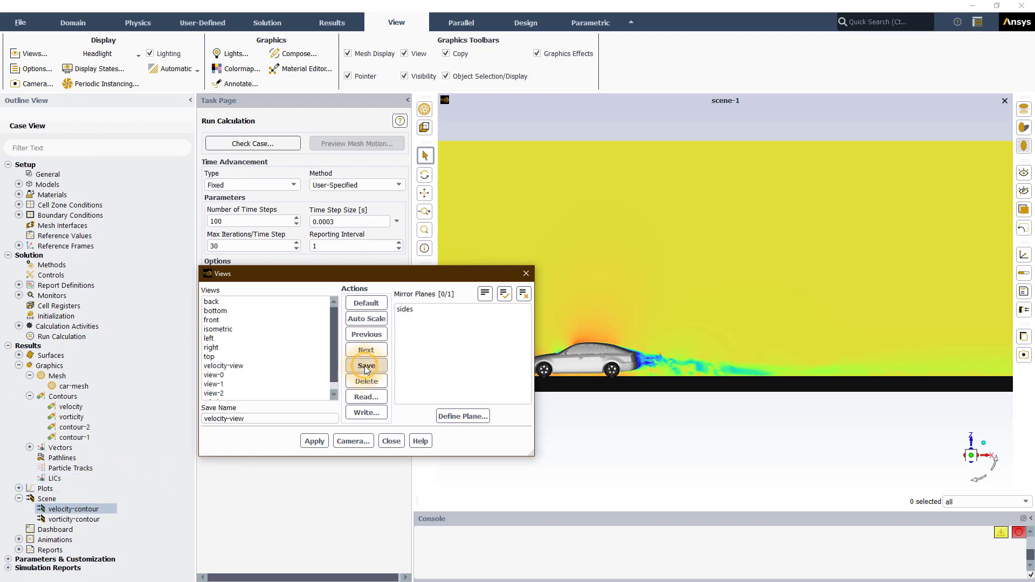
left_click(525, 274)
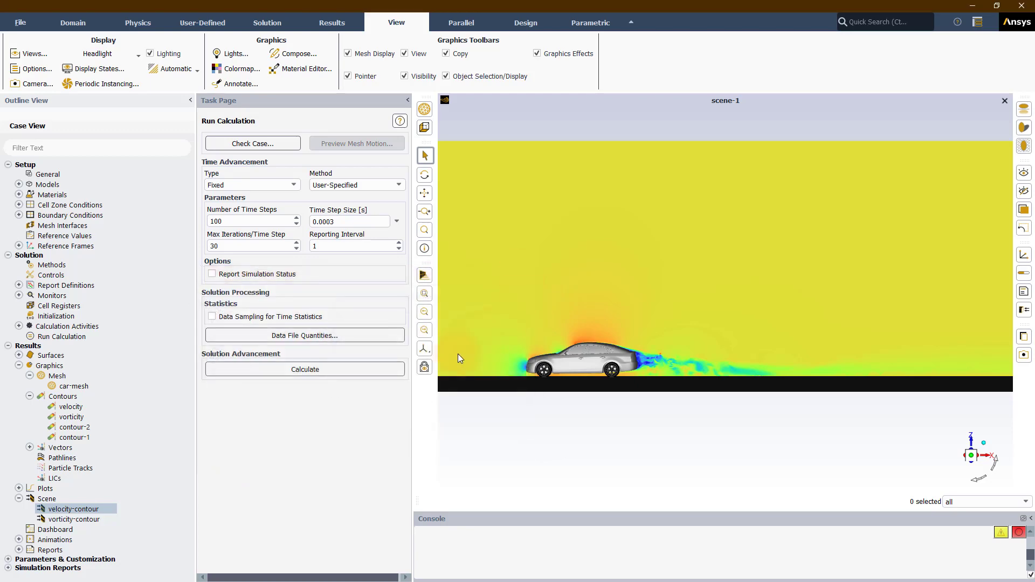
Step: Display the vorticity-contour scene in the graphics window
left_click(72, 519)
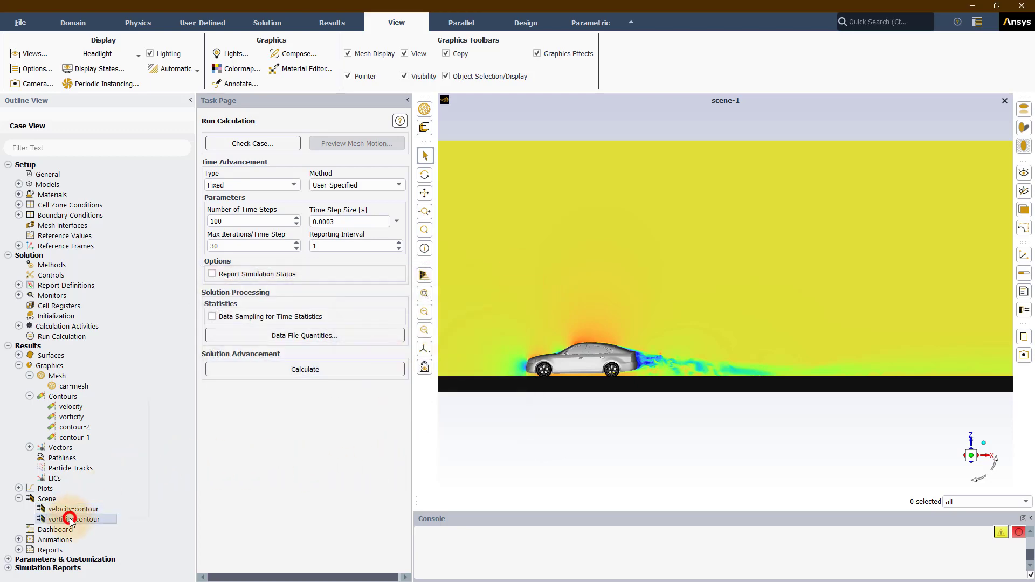
right_click(72, 519)
left_click(99, 487)
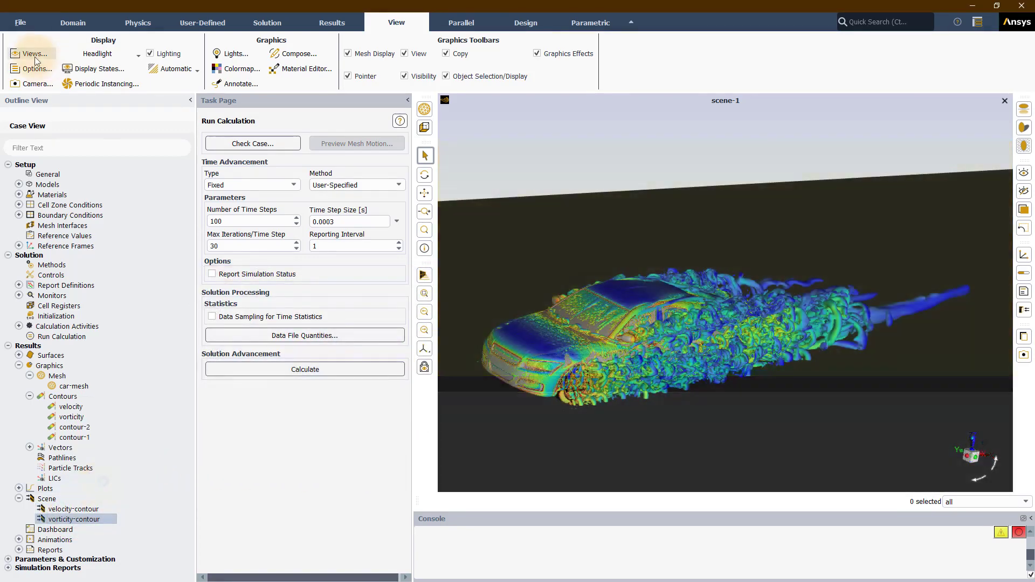
Step: Save the current angled view of the vorticity scene under the name vorticity-view
left_click(32, 54)
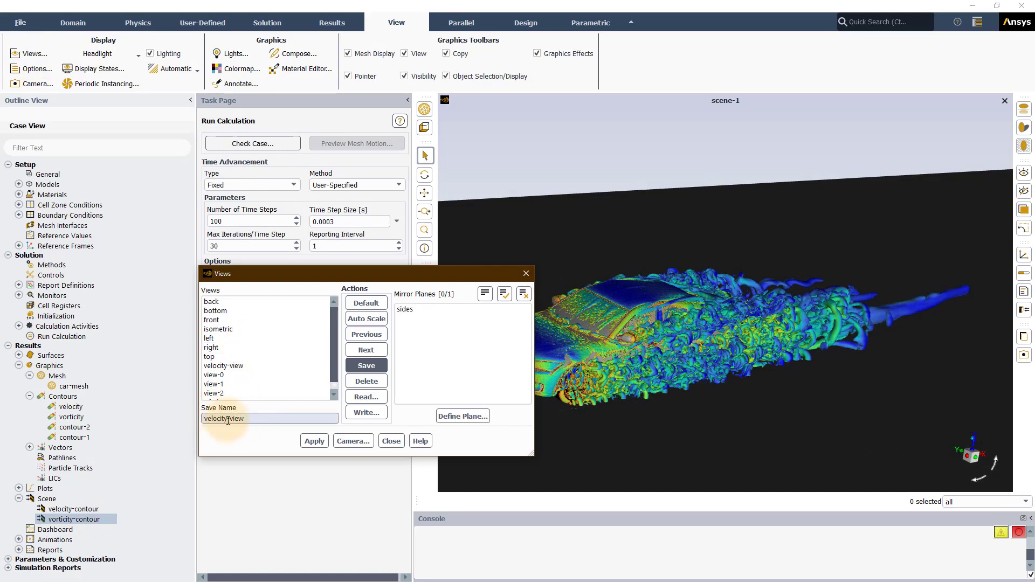
left_click(207, 418)
key("Delete")
key("Delete")
key("Delete")
key("Delete")
key("Delete")
key("Delete")
key("Delete")
type("orticity")
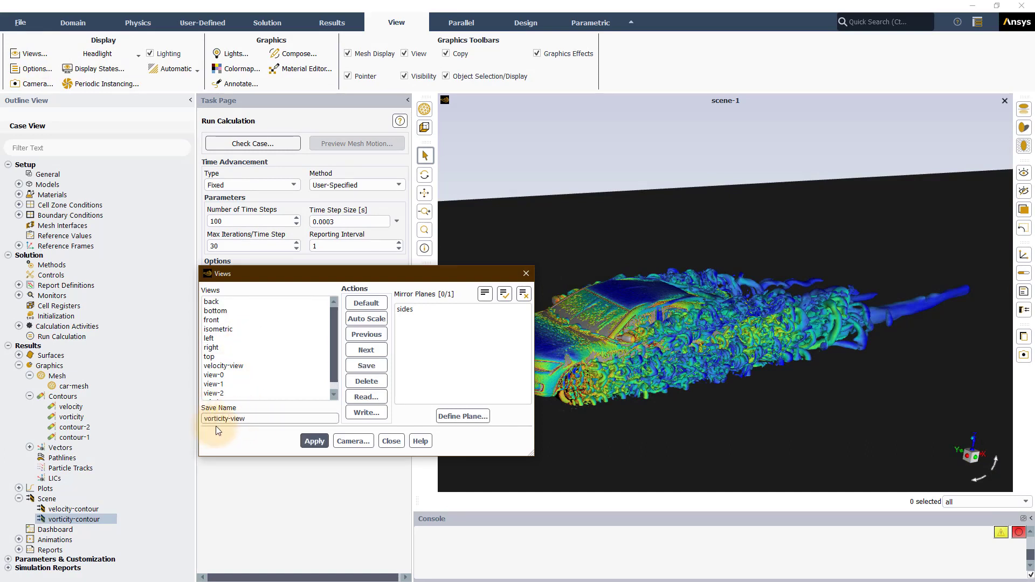
left_click(371, 368)
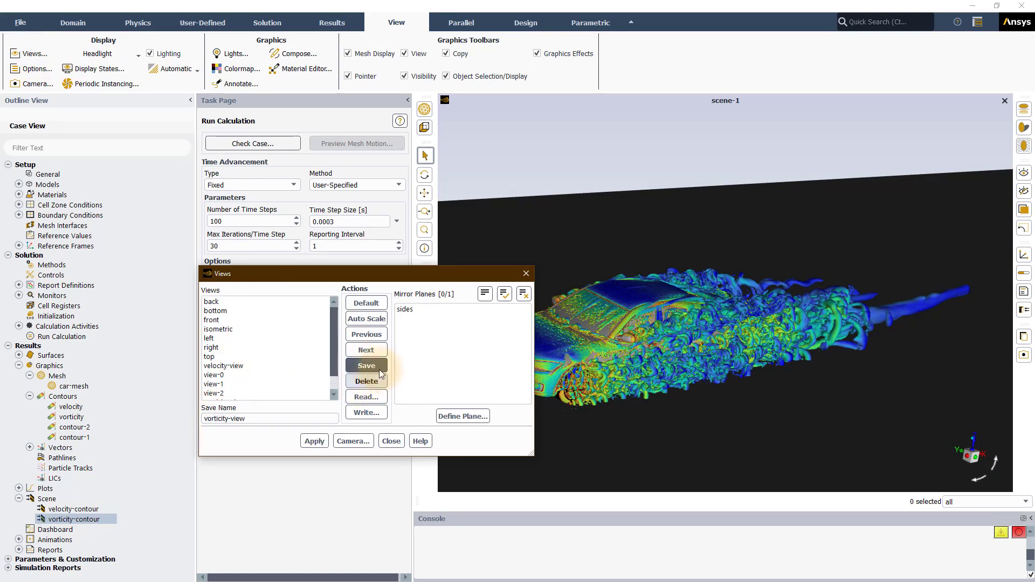
Step: Close the Views dialog and define a solution animation named velocity-animation of the velocity-contour scene using velocity-view
scroll(327, 353, "down", 1)
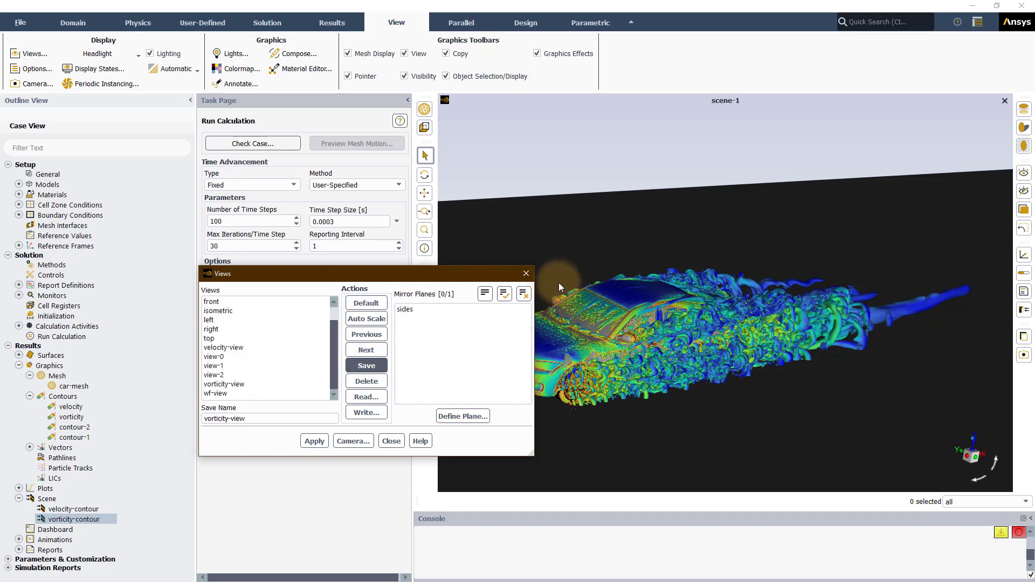
left_click(527, 274)
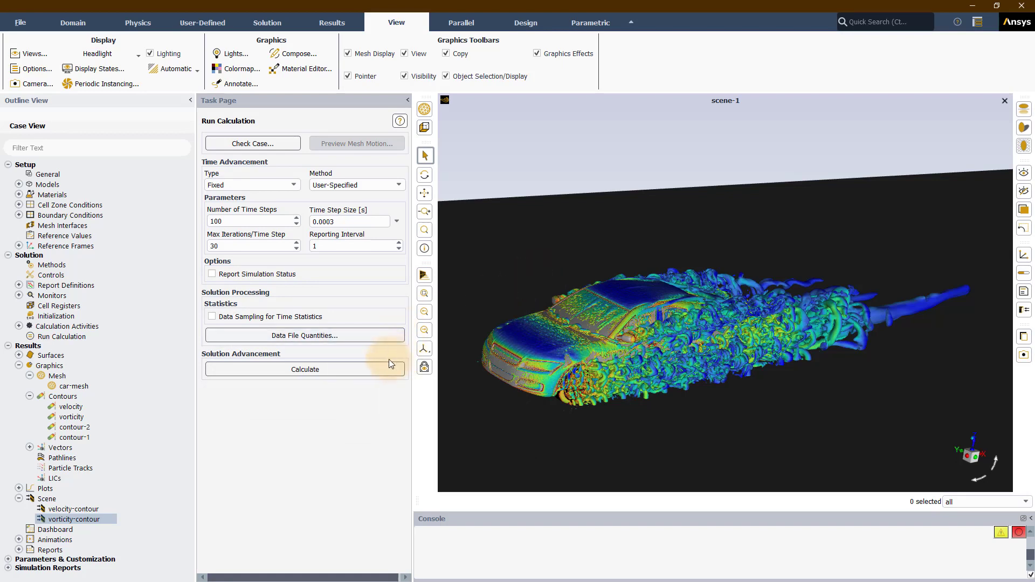
left_click(19, 327)
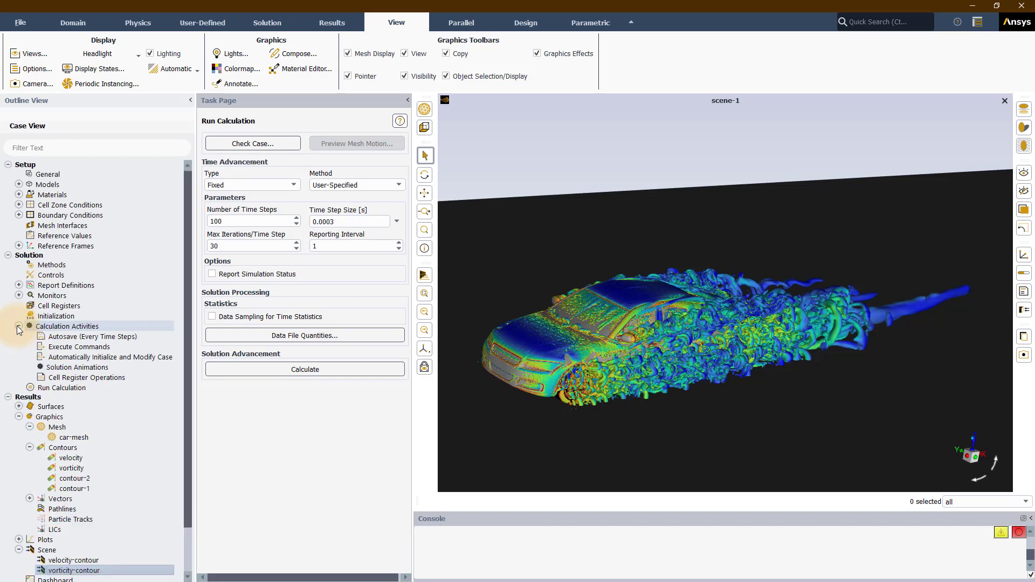
right_click(77, 369)
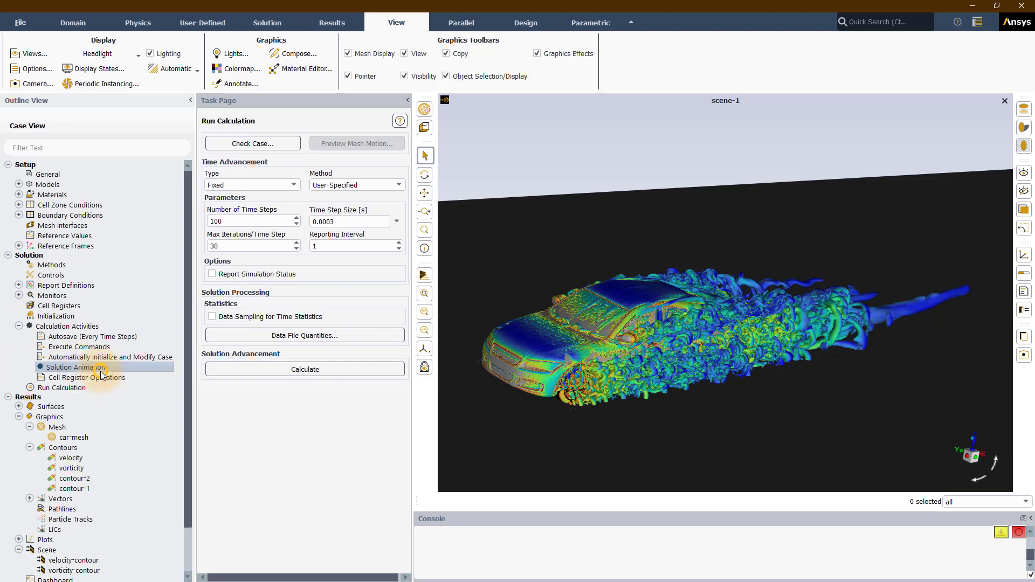
left_click(103, 376)
left_click_drag(322, 272, 415, 224)
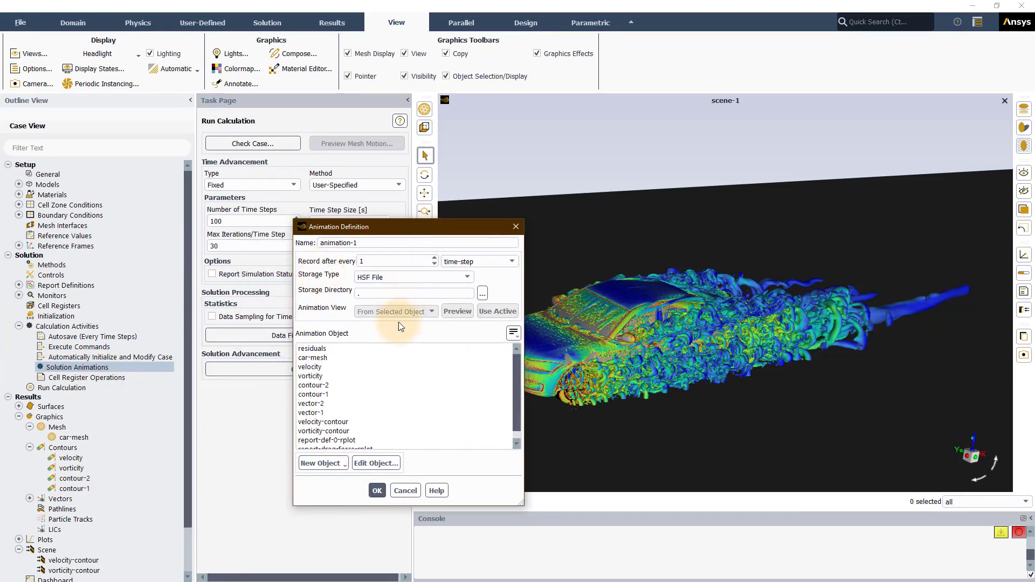
left_click(336, 423)
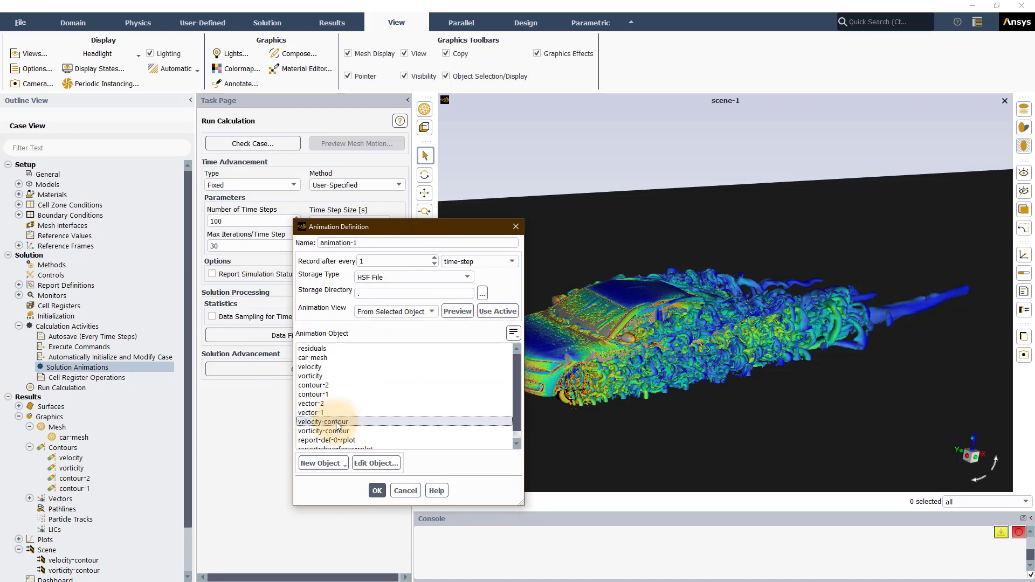
left_click(396, 311)
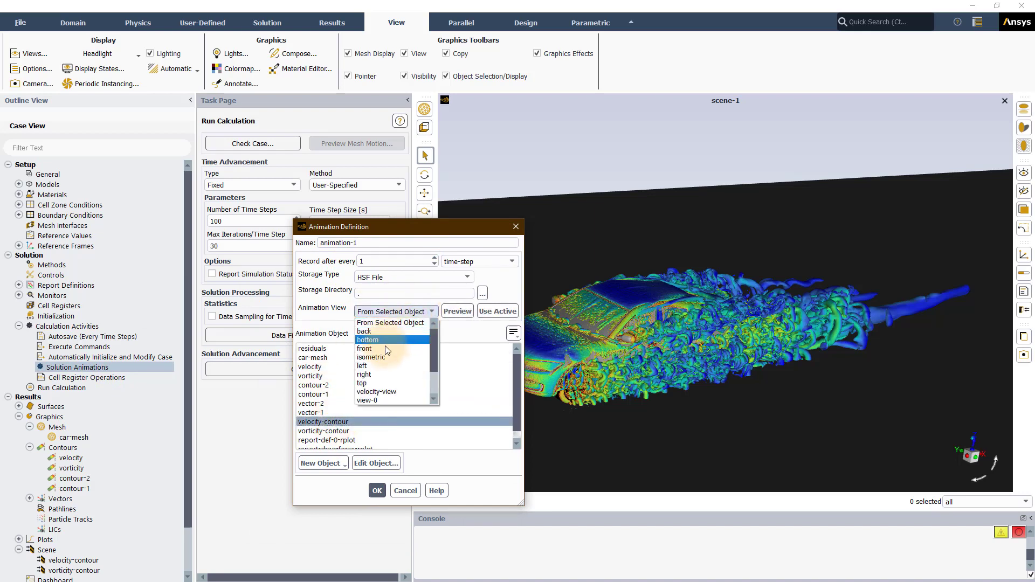
left_click(385, 392)
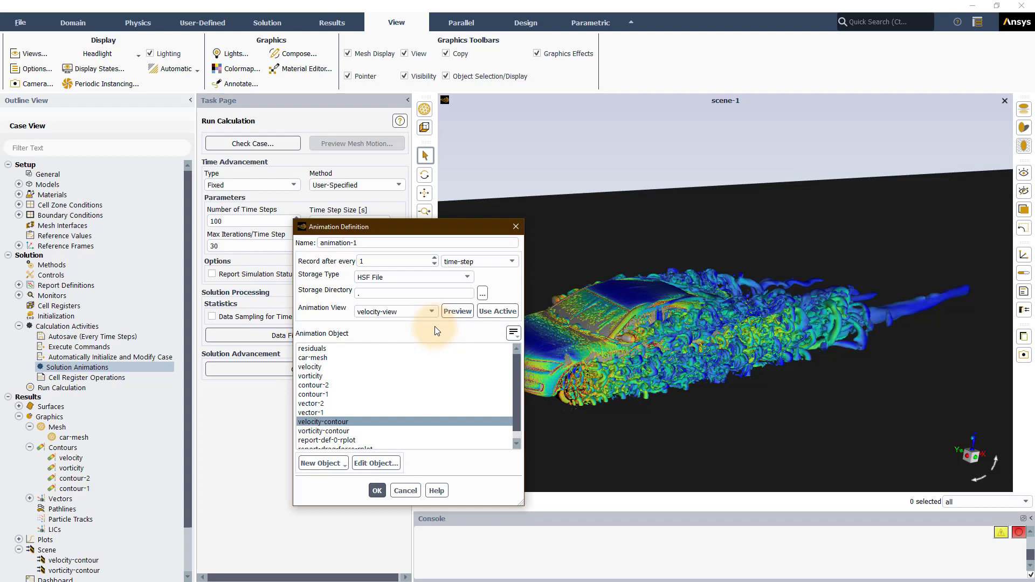
double_click(356, 260)
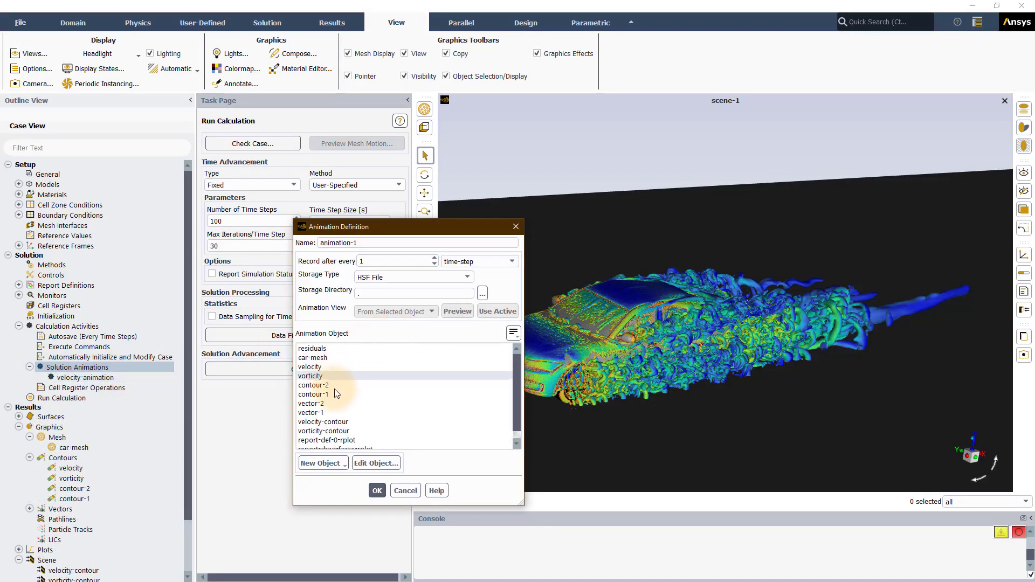
Step: Define a solution animation named vorticity-animation that records the vorticity-contour scene every 6 time steps using vorticity-view
left_click(331, 431)
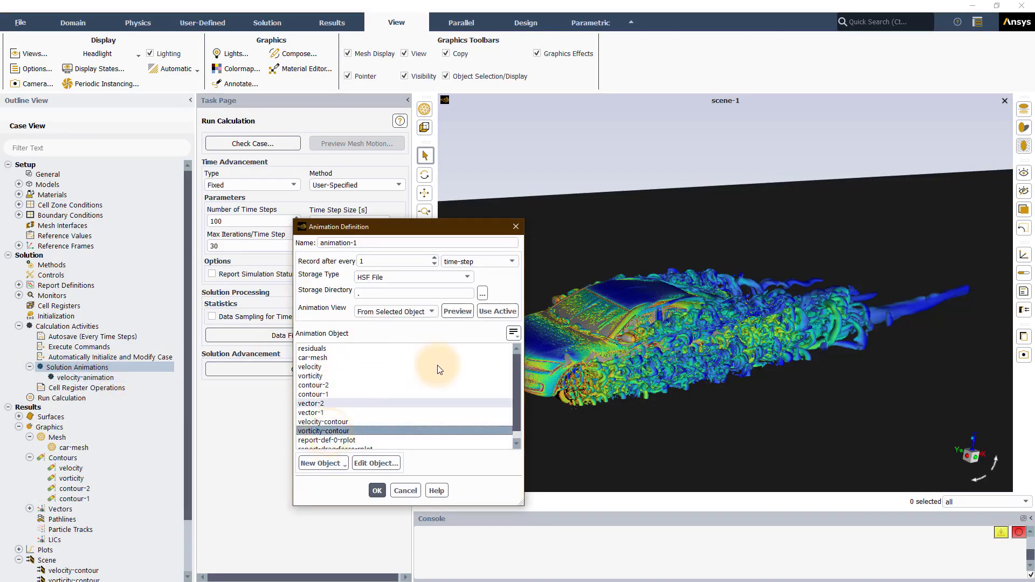
left_click(432, 312)
scroll(398, 387, "down", 1)
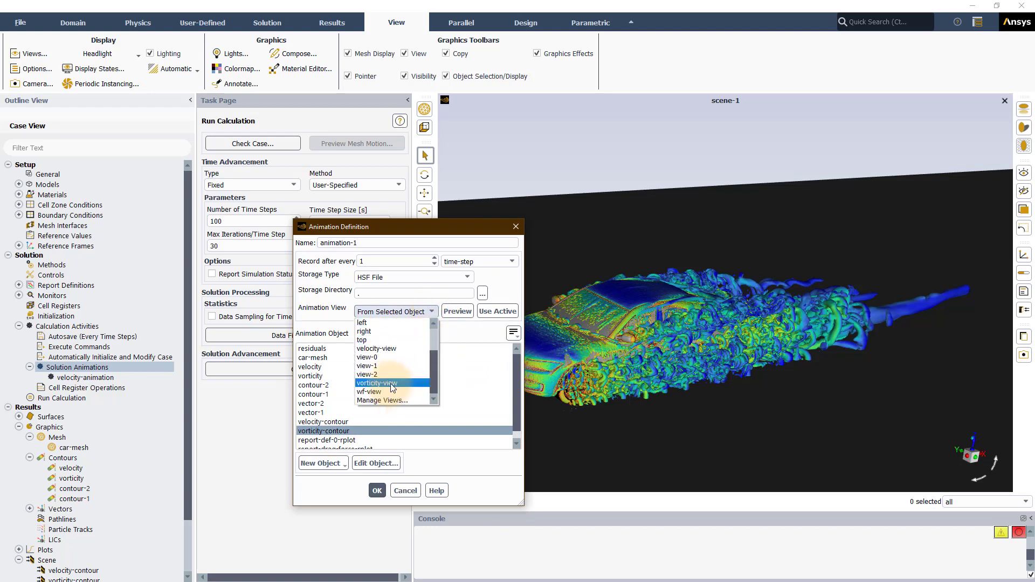
left_click(390, 383)
double_click(378, 261)
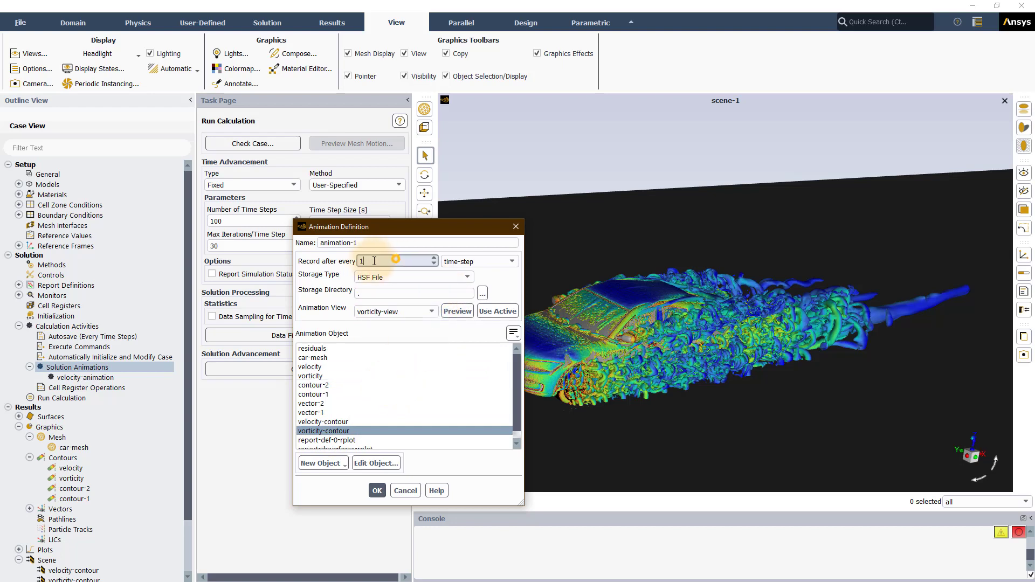
type("6")
triple_click(377, 243)
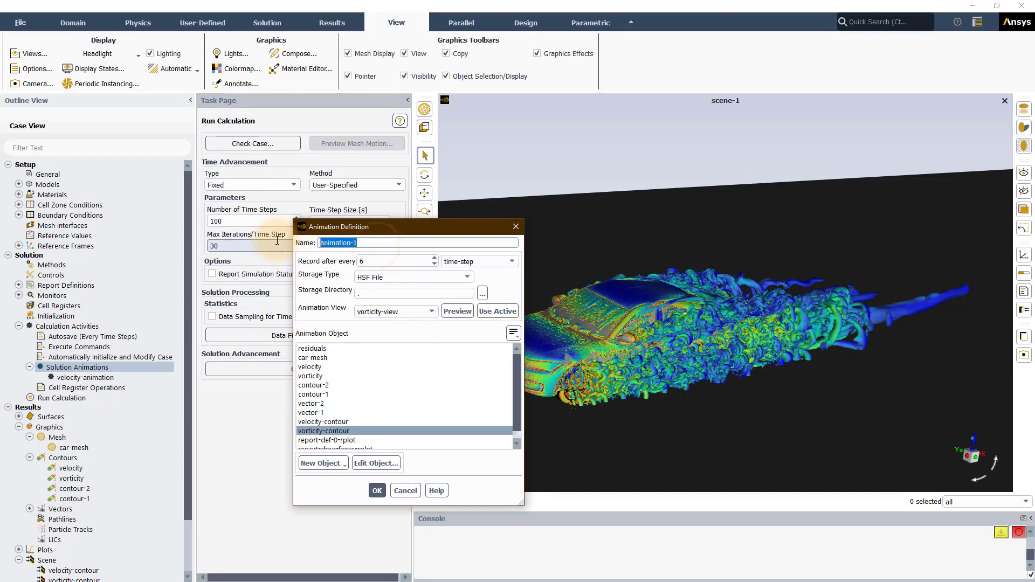
type("vorticity-")
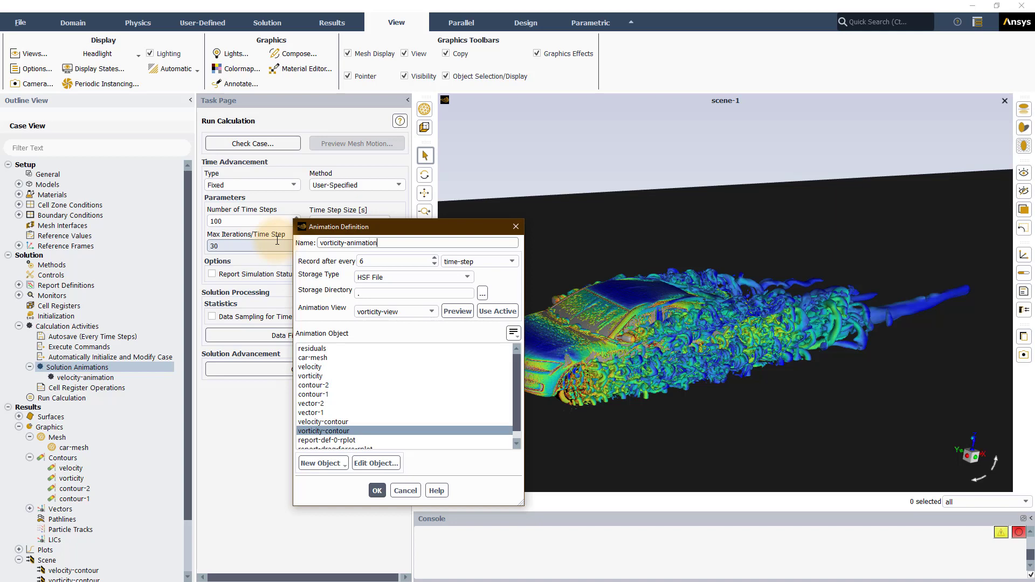
left_click(377, 490)
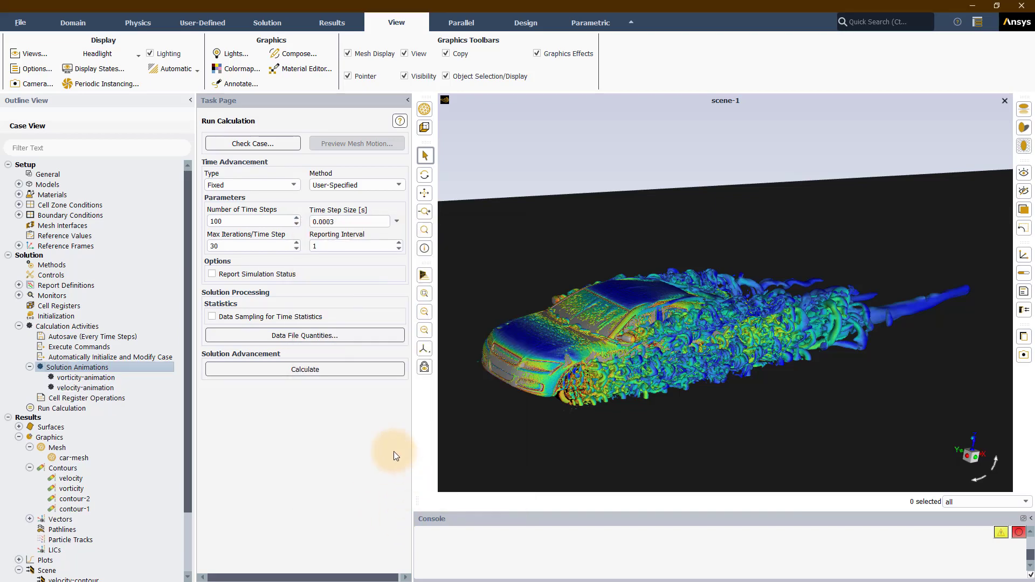
Step: Write the transient setup to case and data files
left_click(20, 22)
mouse_move(34, 52)
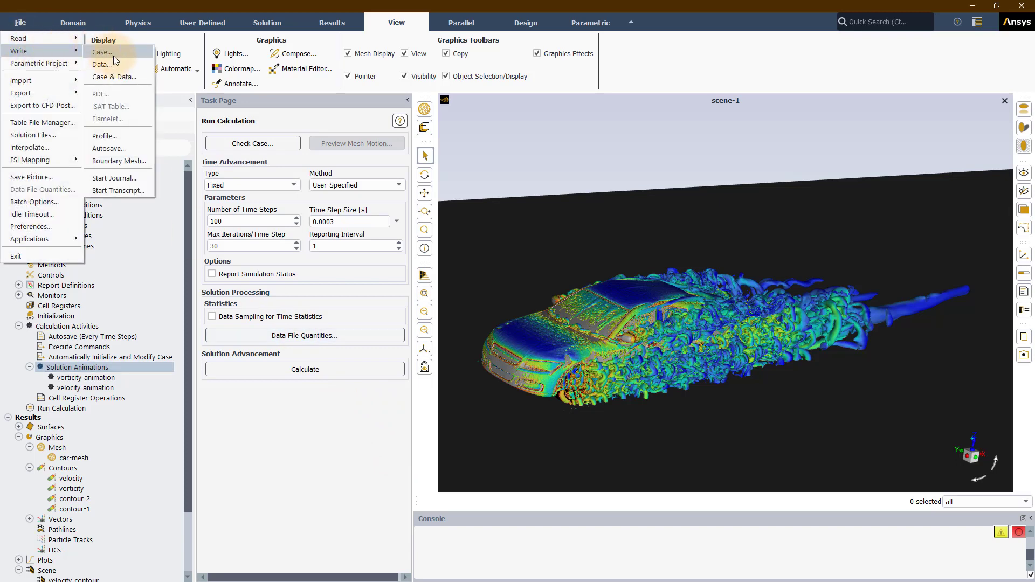
left_click(123, 77)
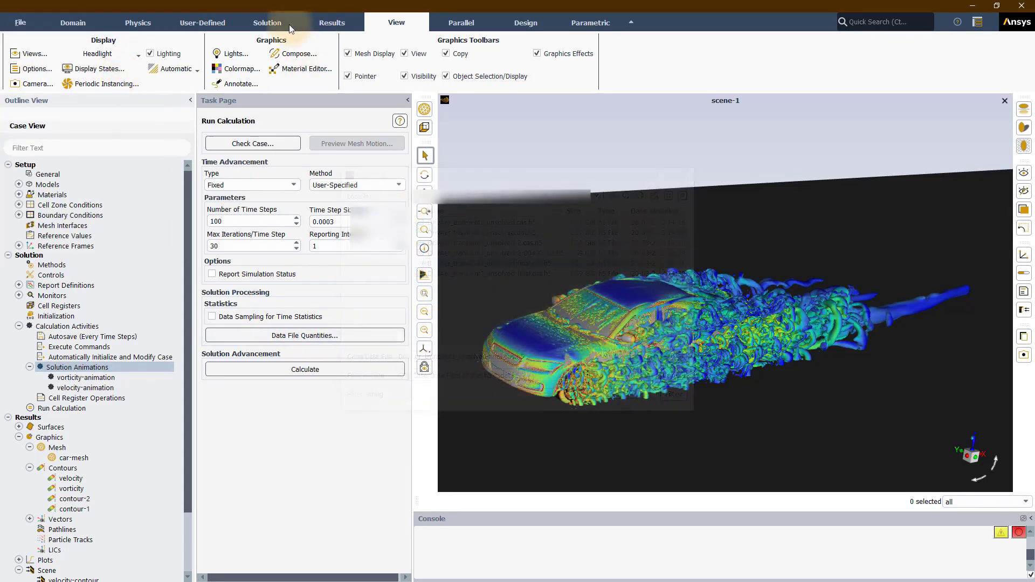
Step: Set the number of time steps for the transient calculation to 300
left_click(268, 22)
double_click(733, 82)
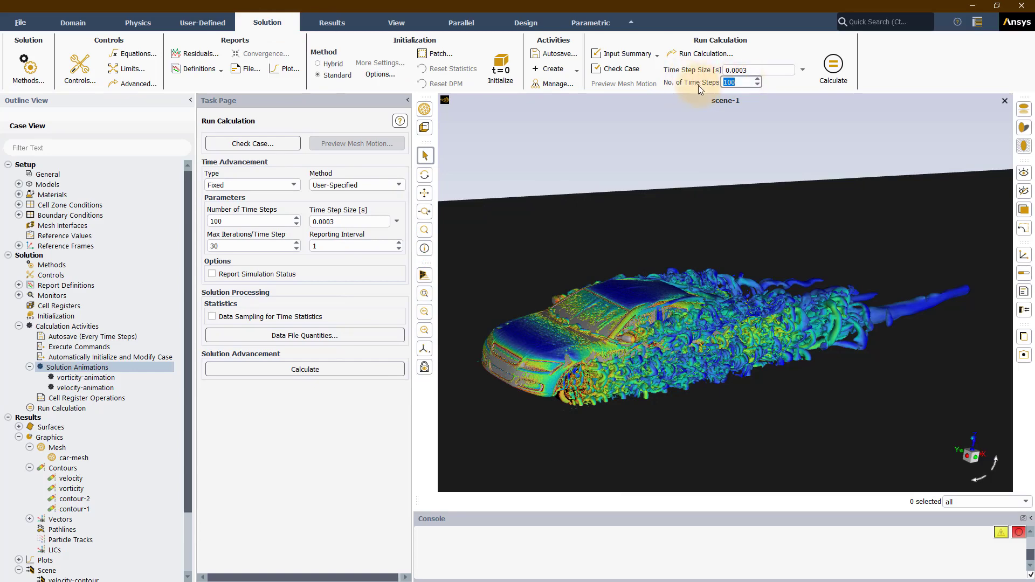
type("300")
key("Return")
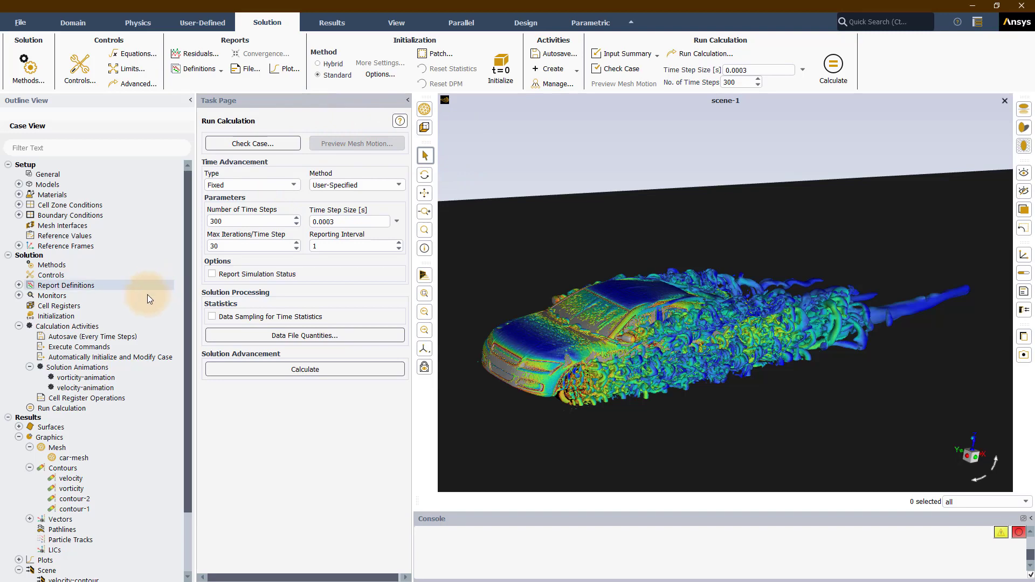
Step: Load the velocity-animation.cxa sequence into animation playback and select it
scroll(124, 345, "down", 2)
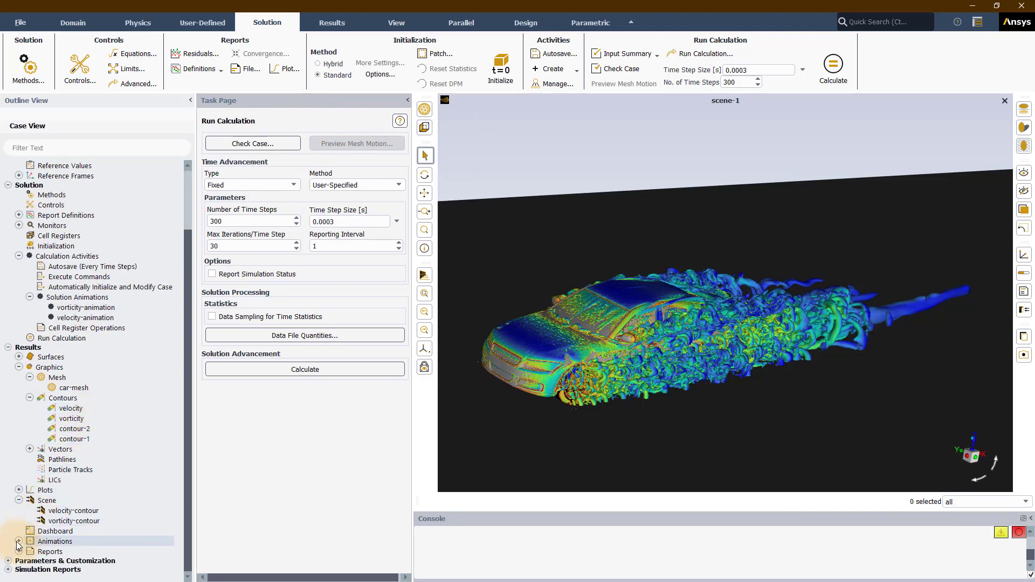
left_click(19, 541)
double_click(64, 552)
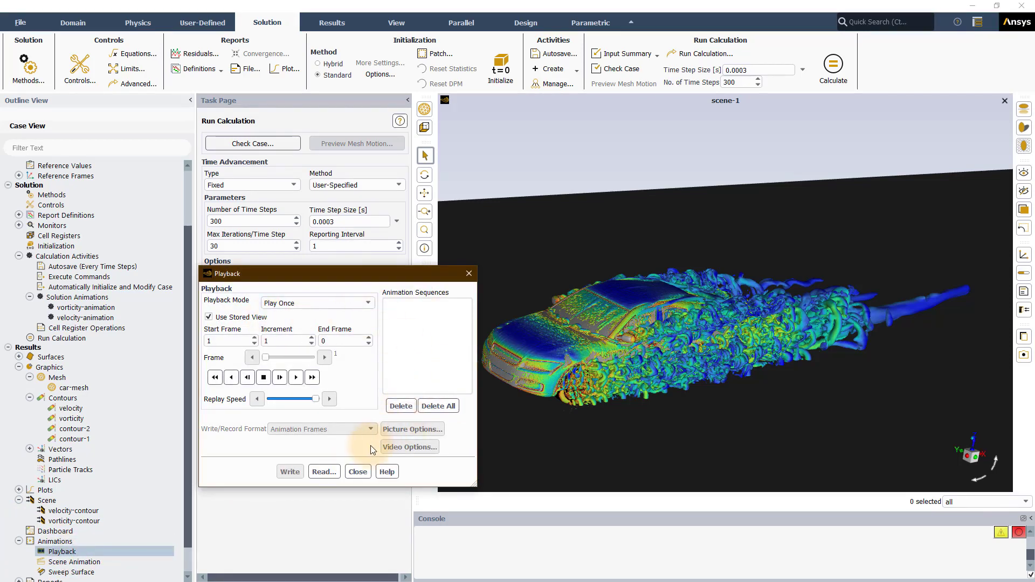
left_click(324, 472)
left_click(462, 222)
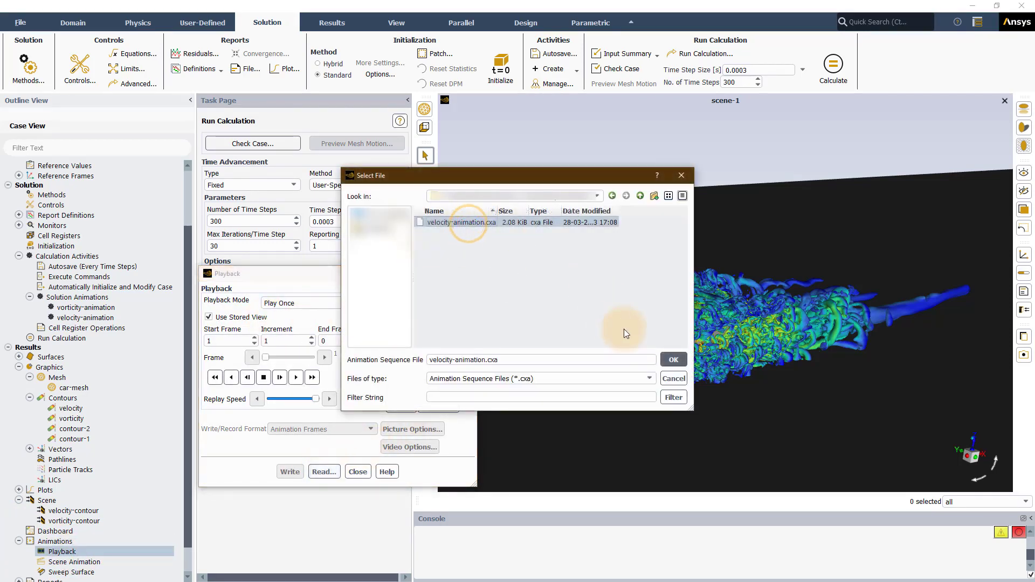
left_click(673, 359)
left_click(420, 304)
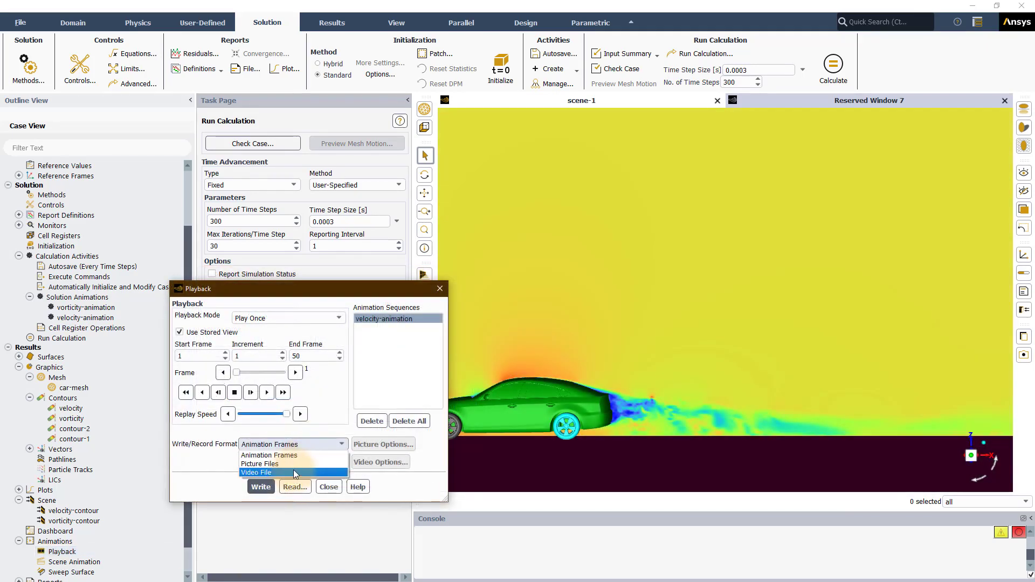
Step: Write the velocity-animation sequence as a video file at 1080p FHD (1920x1080) instead of the original resolution
left_click(293, 471)
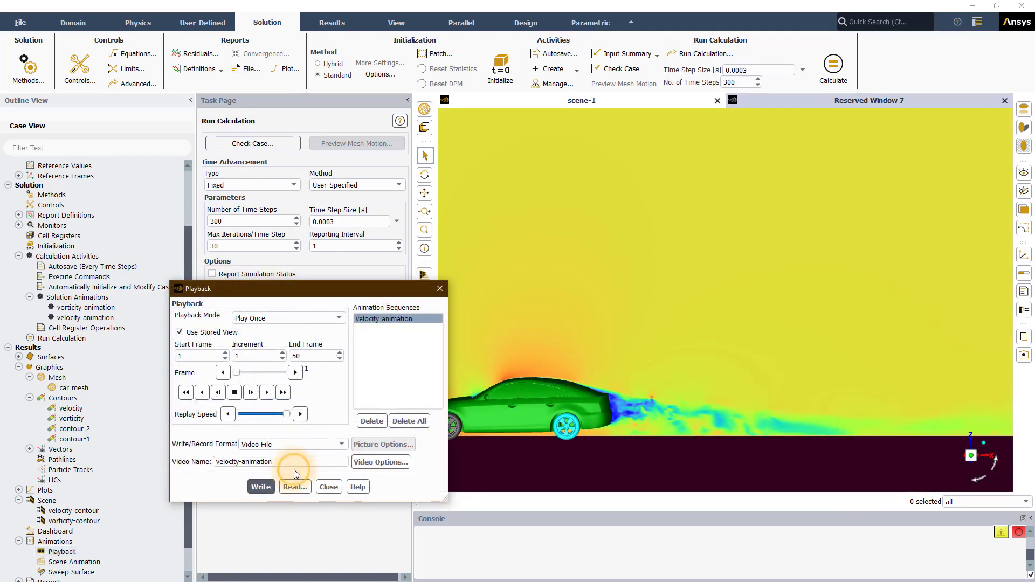
left_click(367, 463)
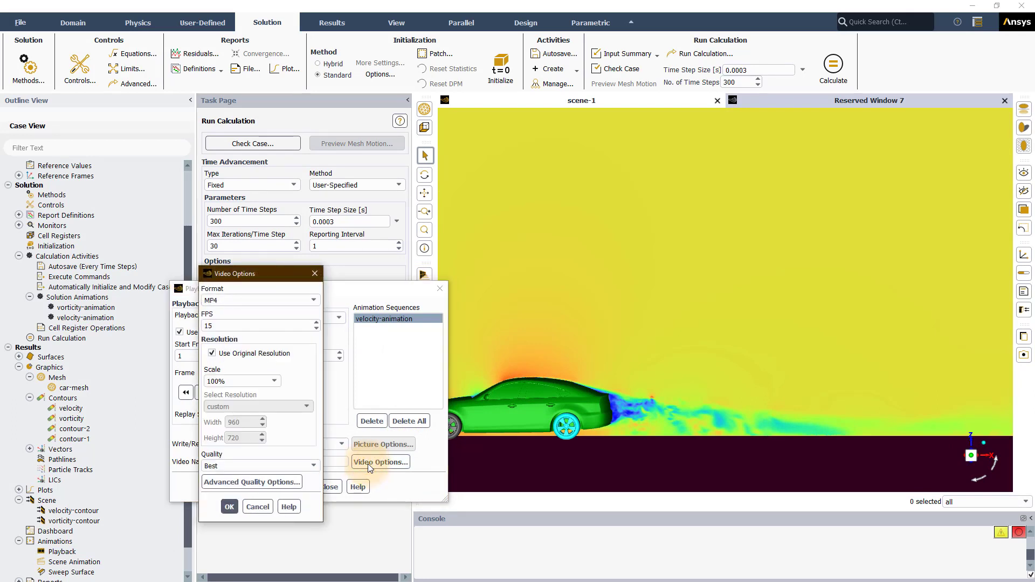
left_click(212, 354)
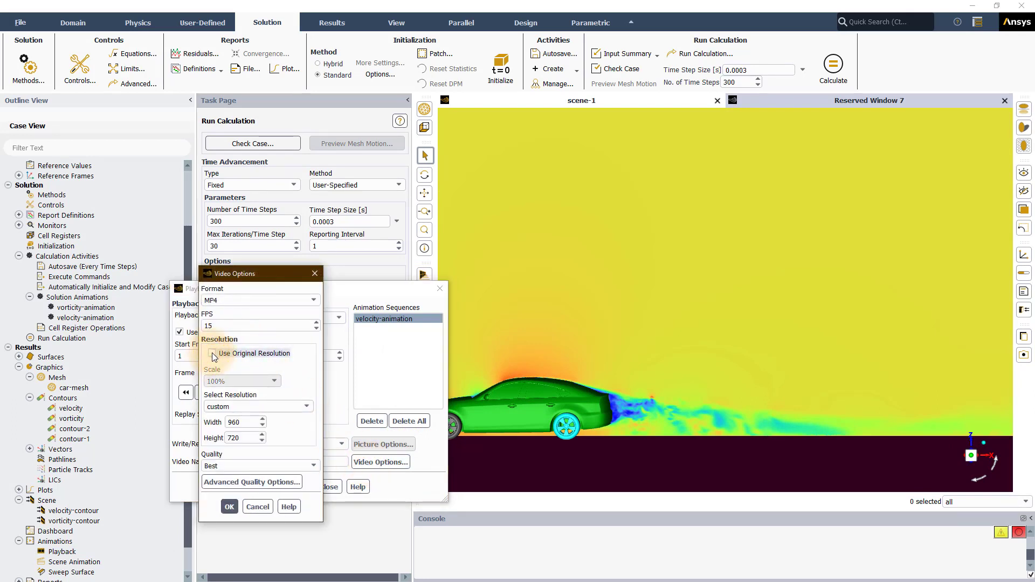
left_click(283, 408)
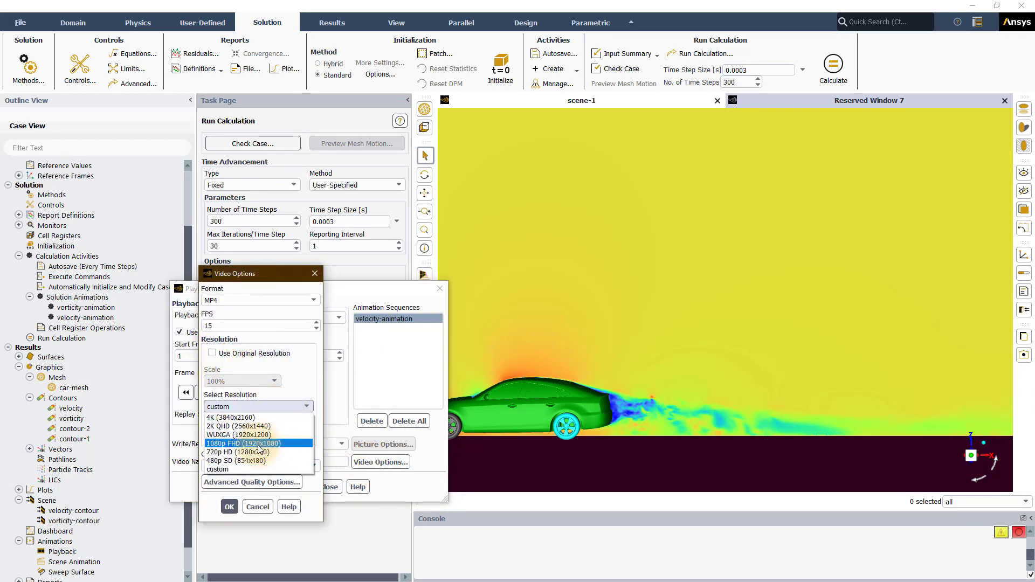
left_click(258, 445)
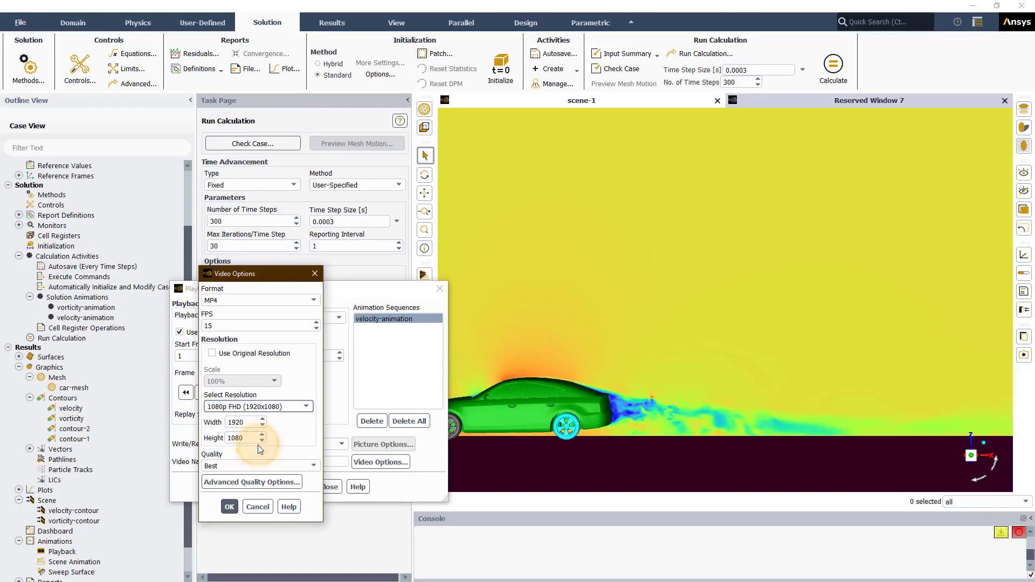
left_click(229, 507)
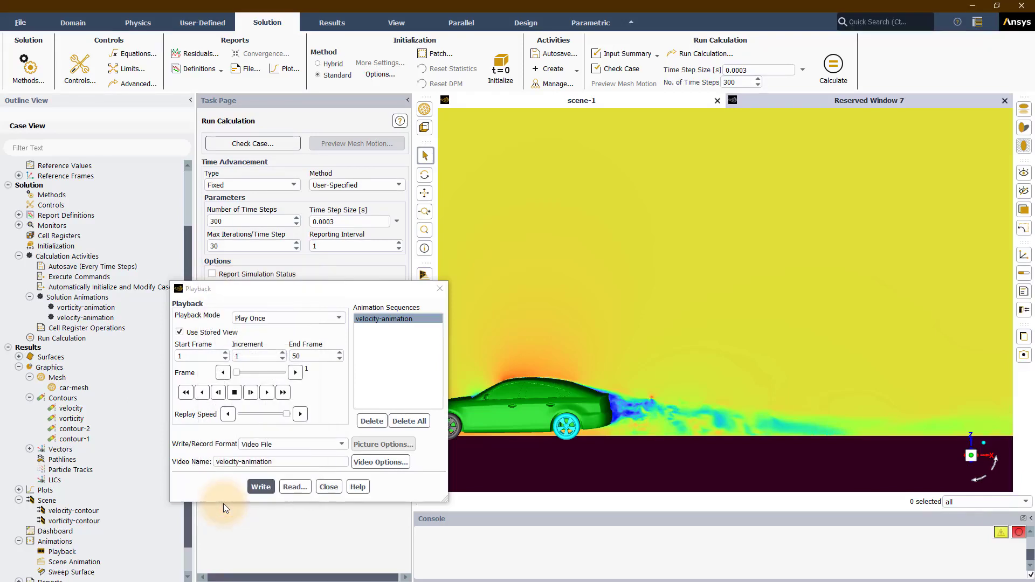
left_click(260, 487)
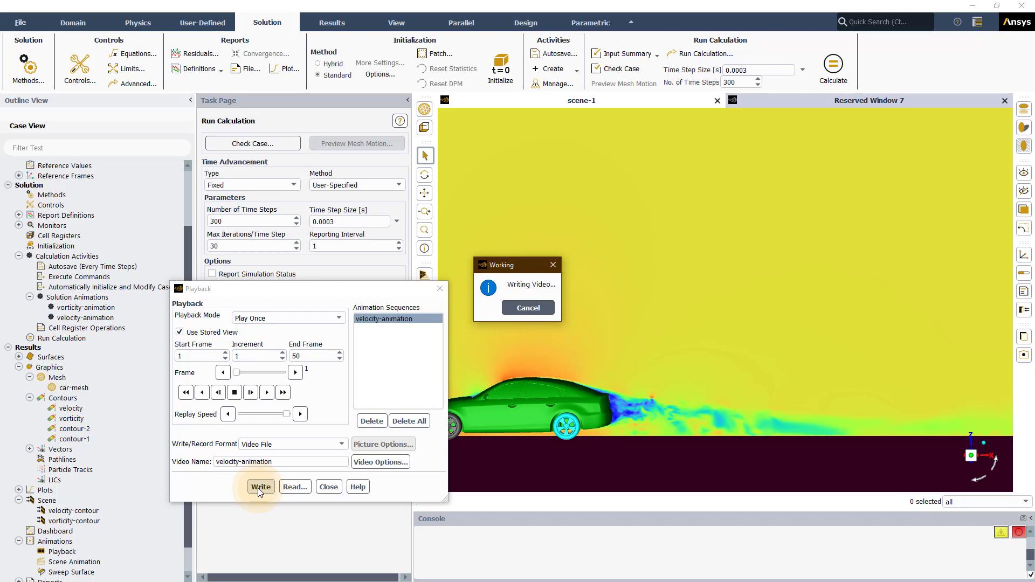